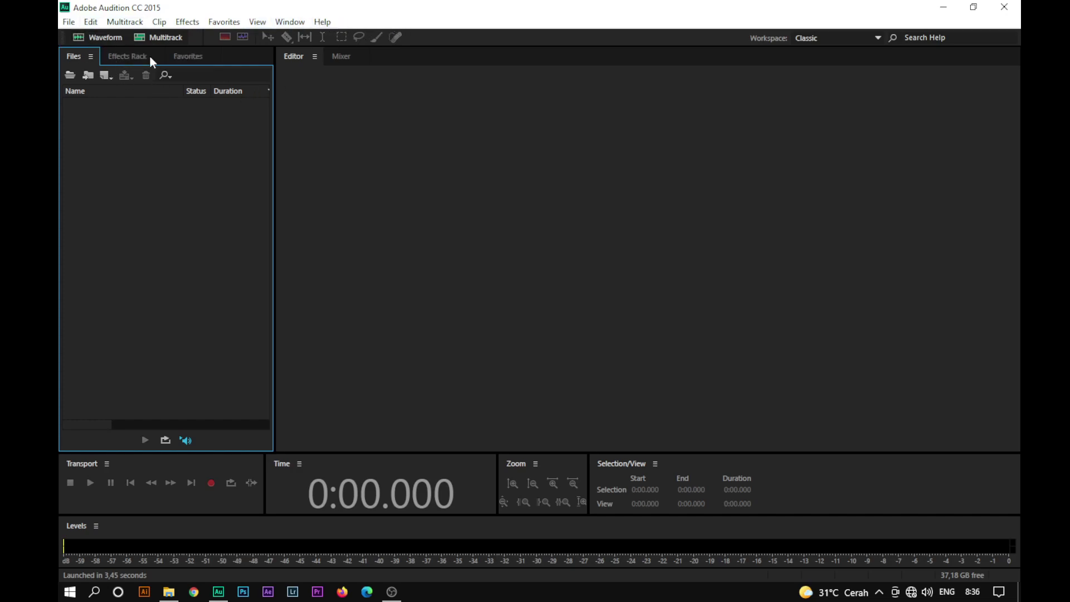
click(98, 38)
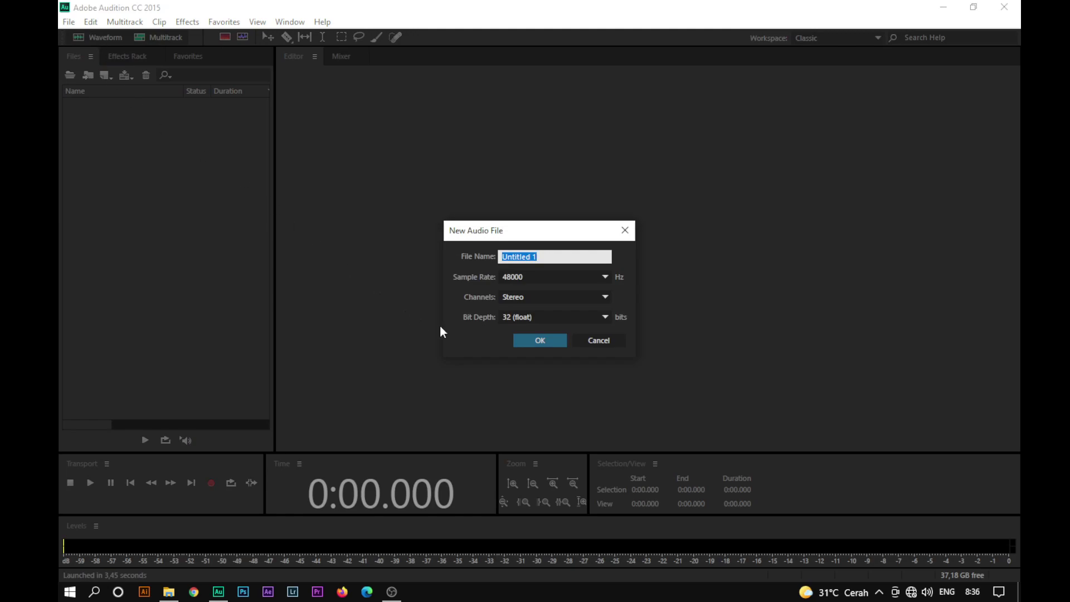
click(624, 230)
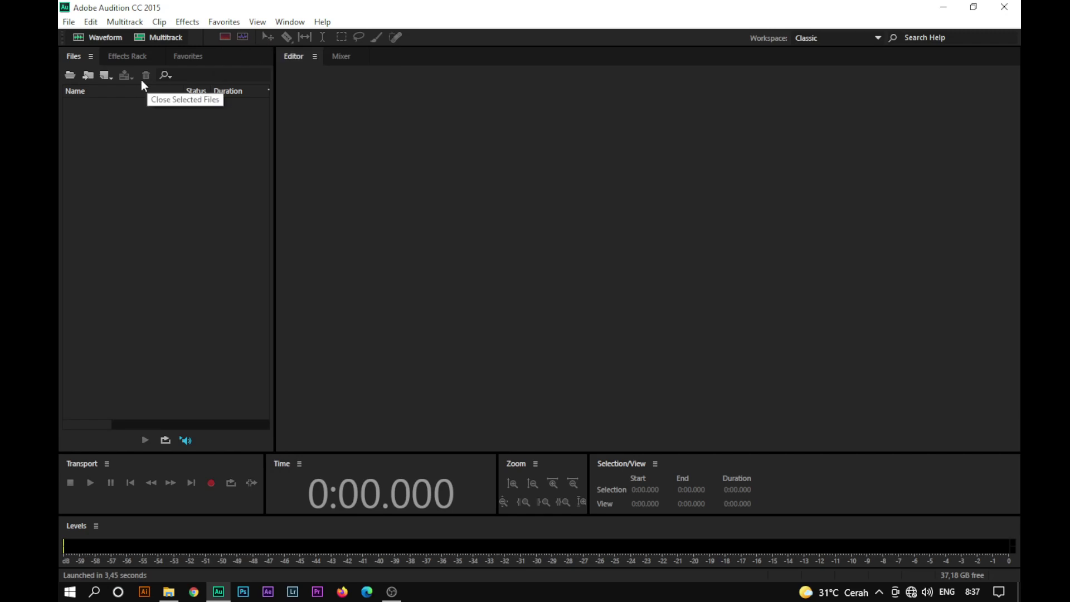
click(69, 52)
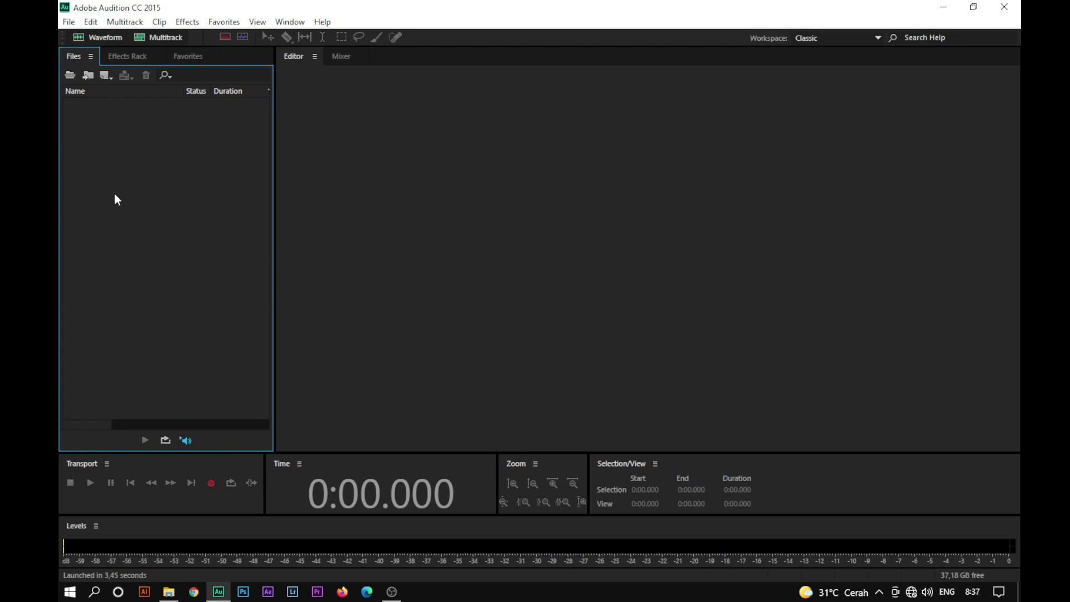
click(129, 58)
click(189, 58)
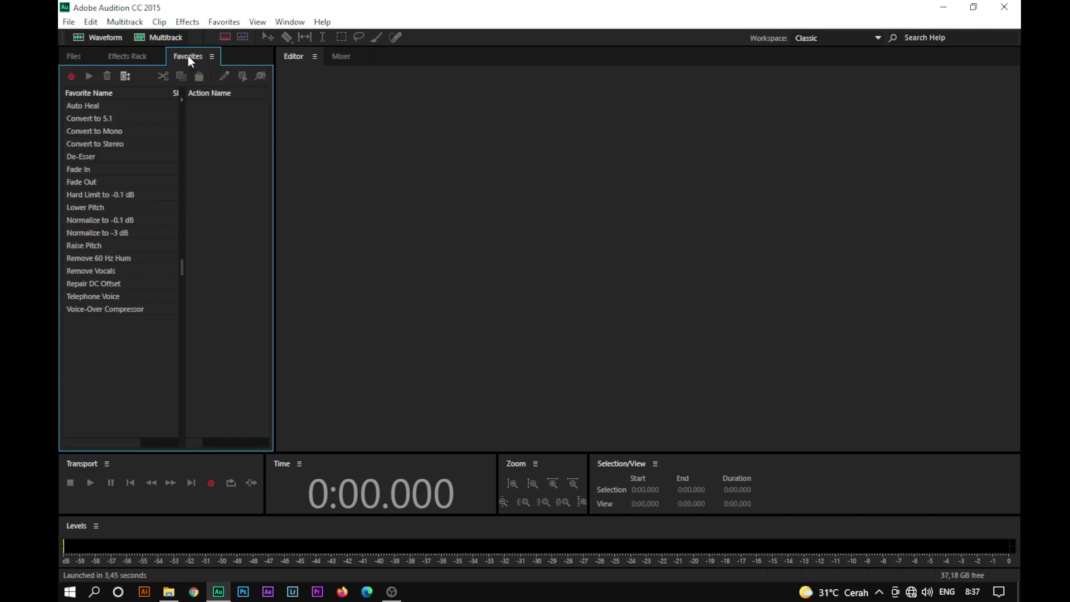
click(75, 57)
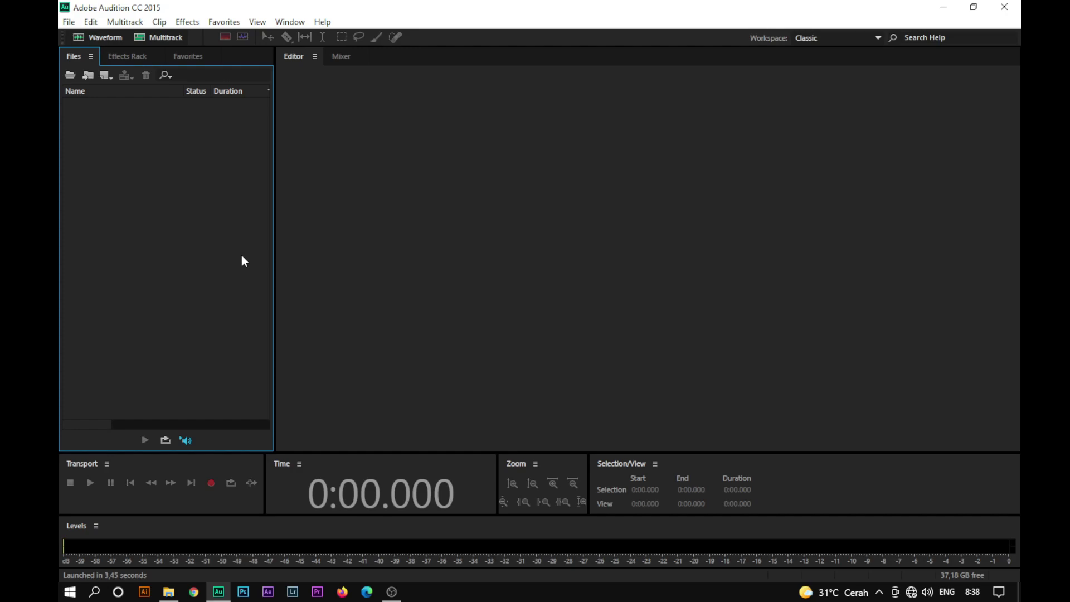
Import the BACKSOUND and videoplayback (3) files from the LATIHAN EDIT SOUND folder.
double_click(164, 203)
click(211, 143)
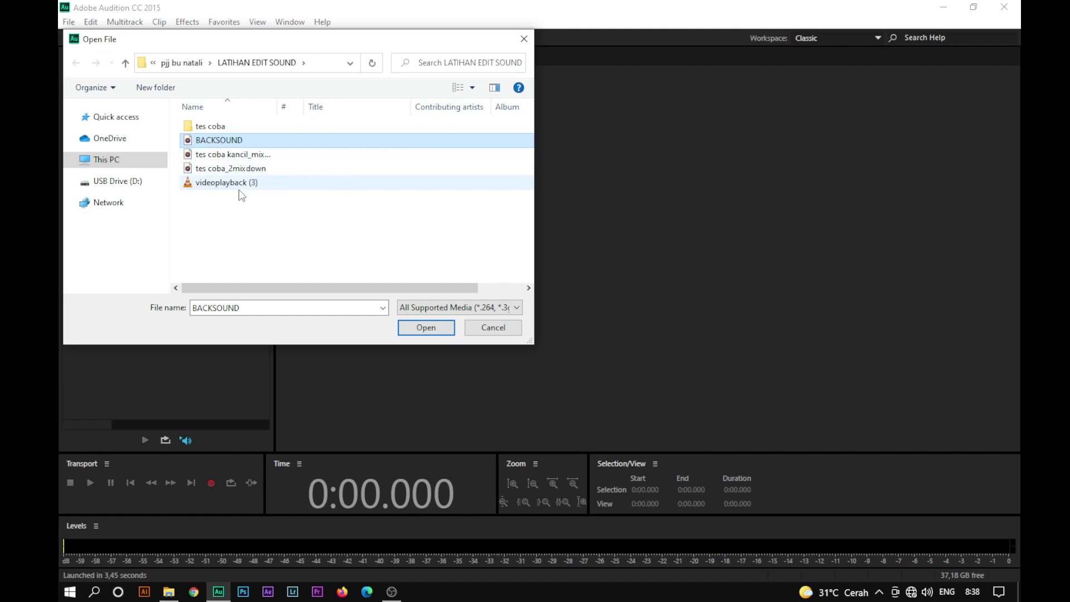
ctrl+click(204, 184)
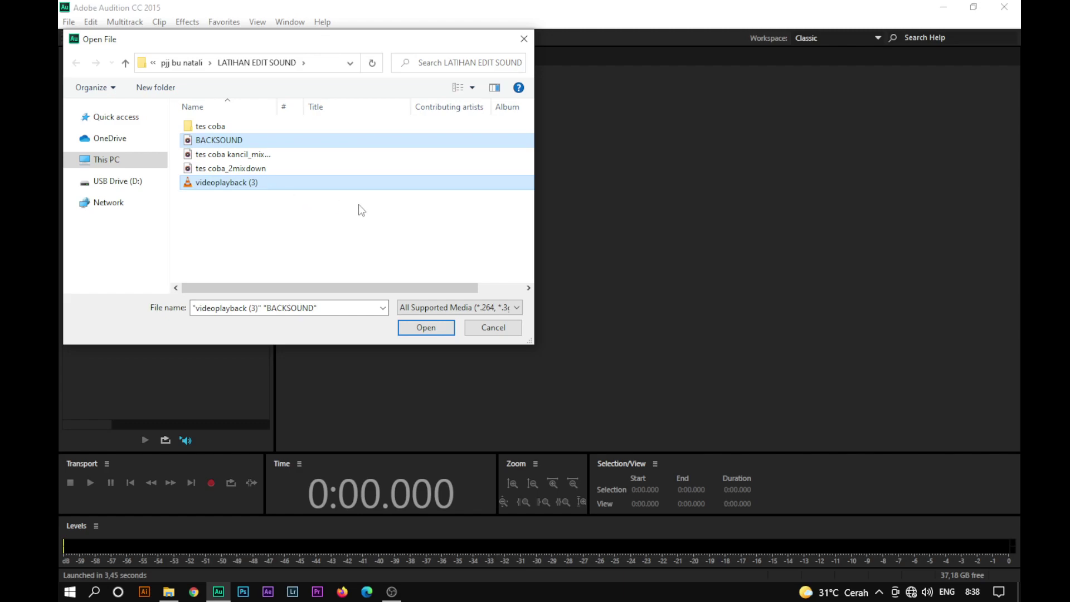
click(432, 330)
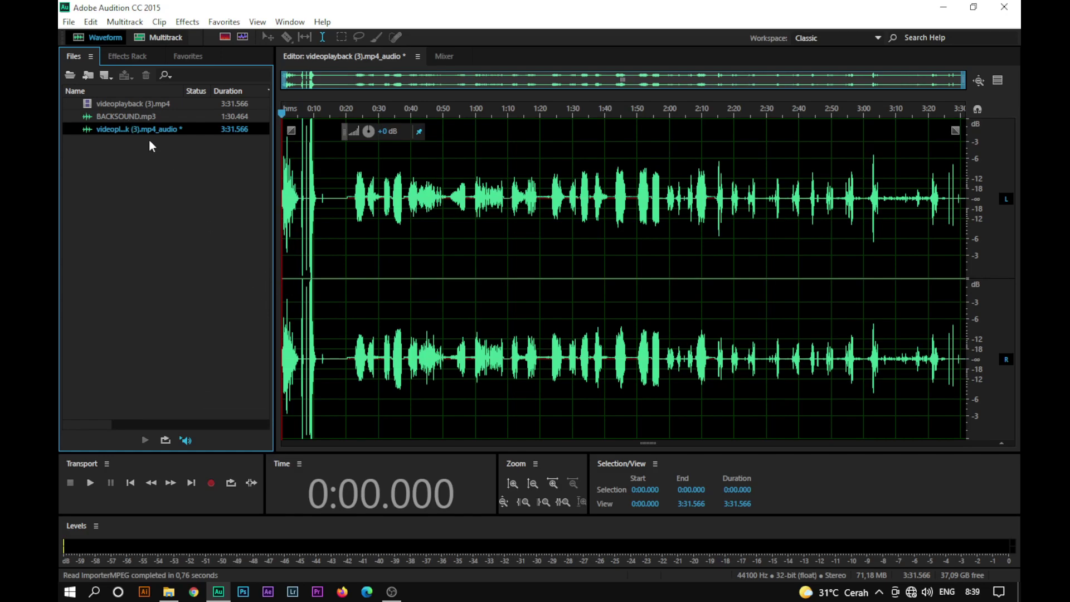
Play back the opening of the videoplayback (3) audio to hear the unwanted intro.
click(341, 198)
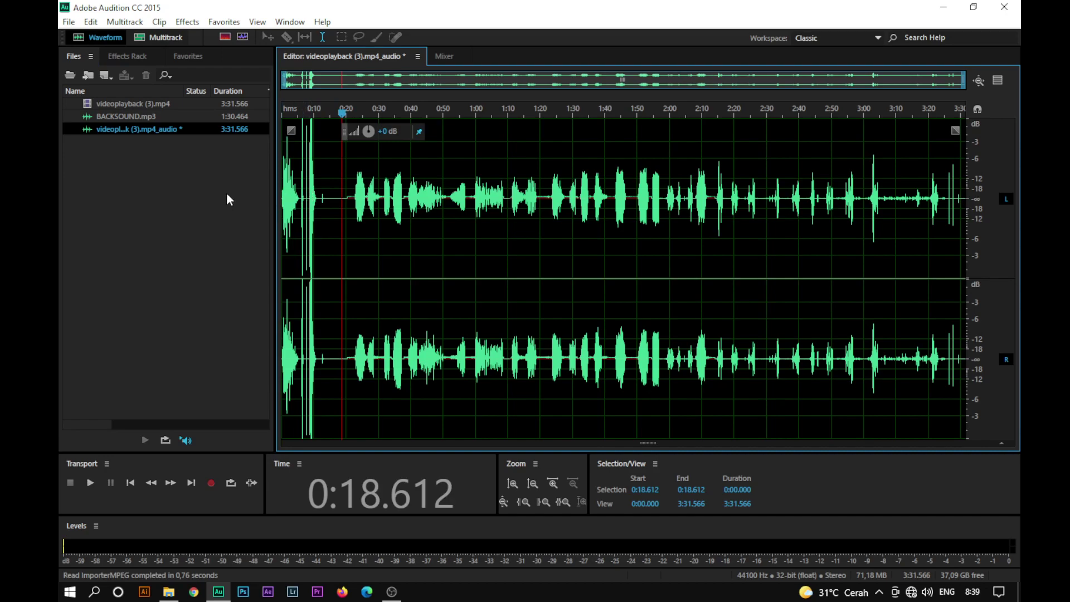
click(283, 193)
key(space)
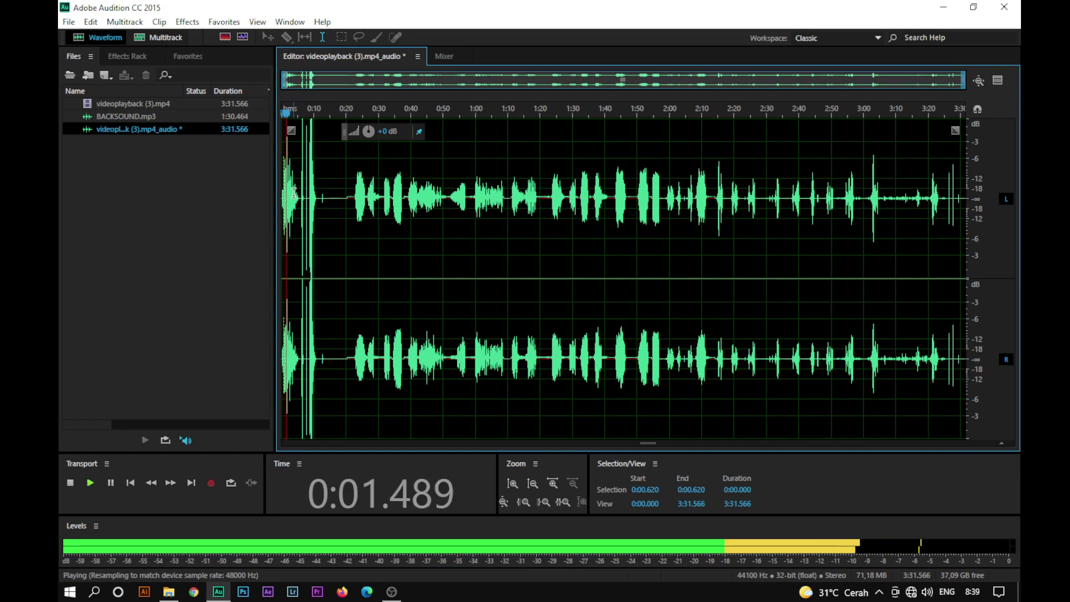
key(space)
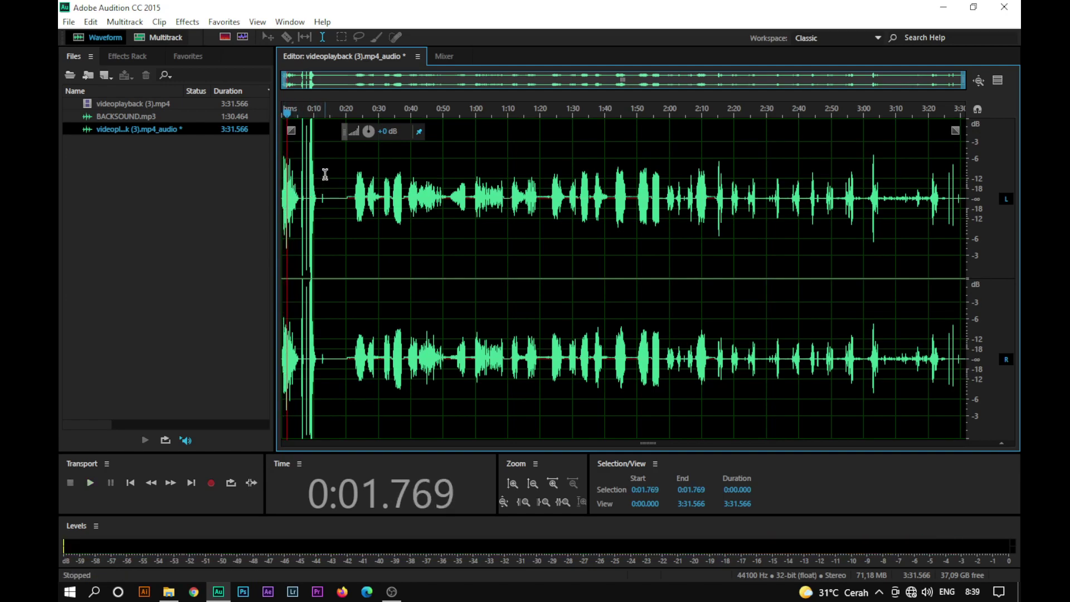
Try deleting about the first 19 seconds of the videoplayback (3) waveform, and undo the deletion.
click(342, 200)
drag(338, 200, 272, 200)
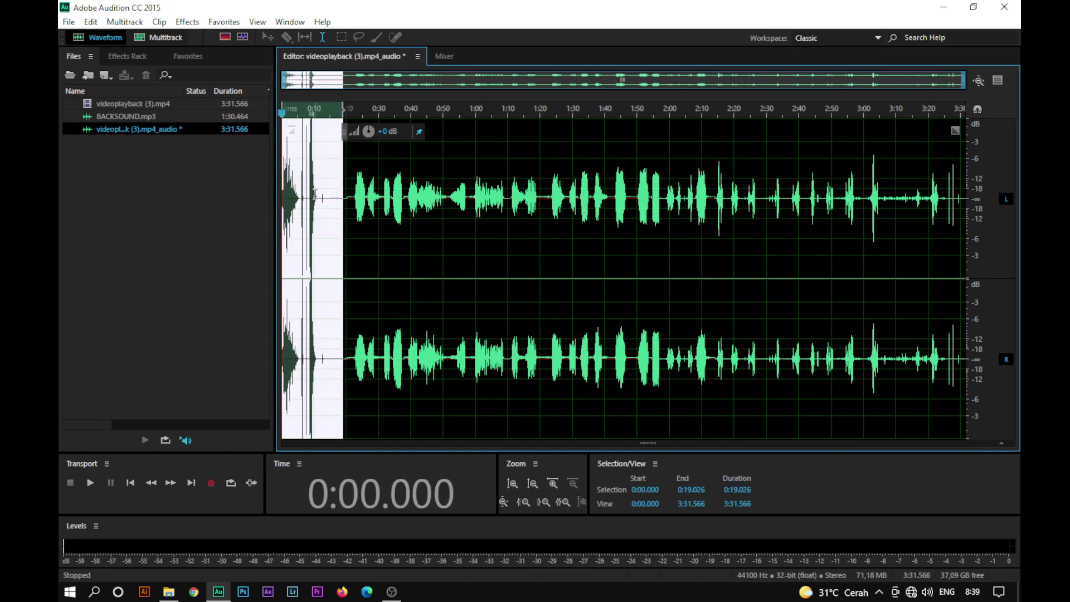
key(Delete)
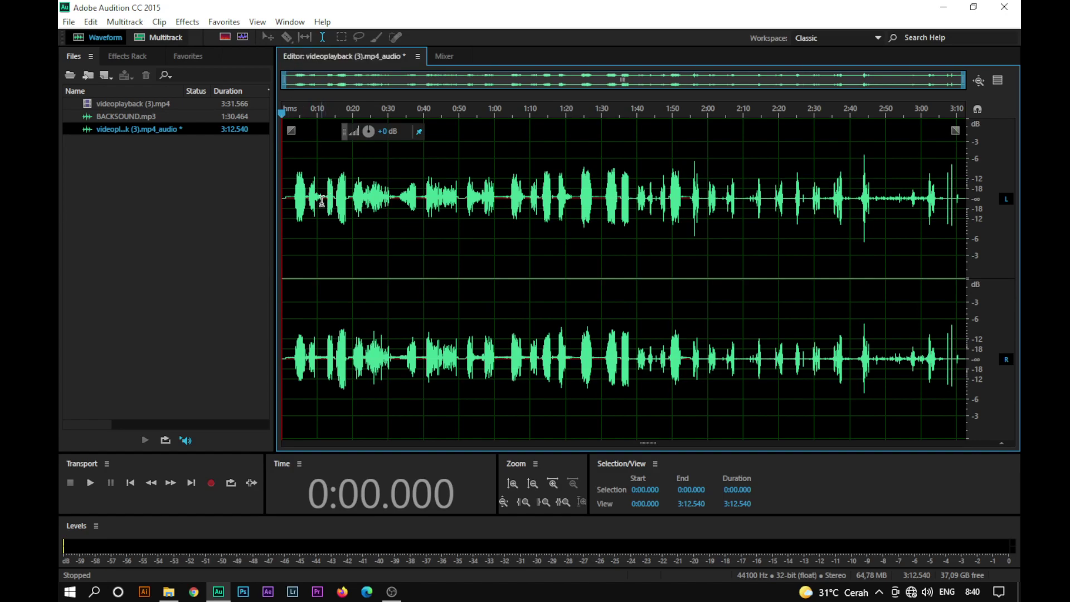
key(ctrl+z)
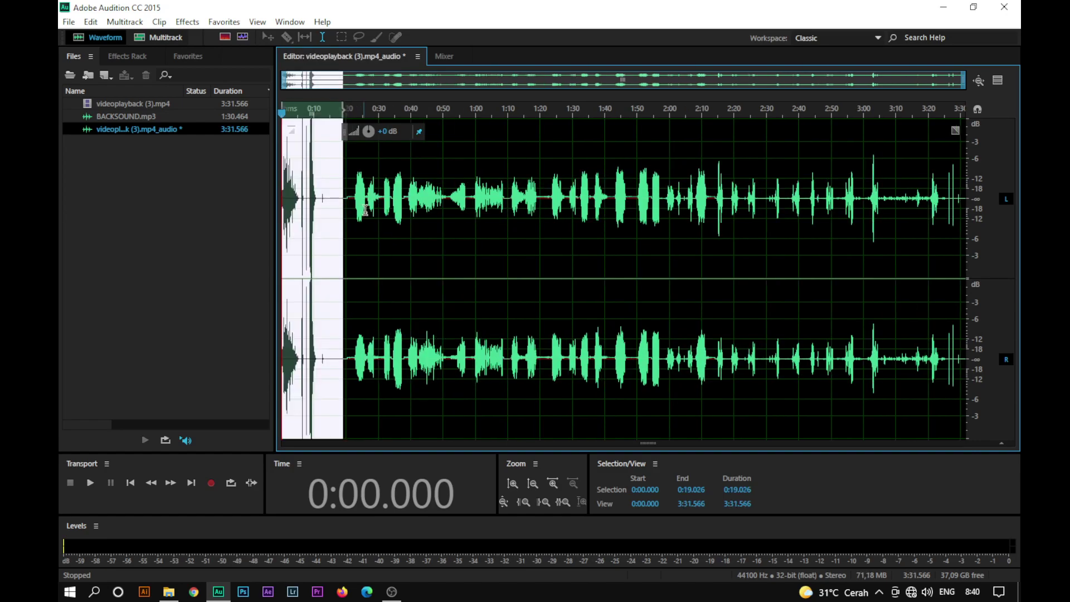
Delete the intro of the videoplayback (3) audio from the start to about 0:20.7, just before the narration.
click(367, 214)
click(346, 211)
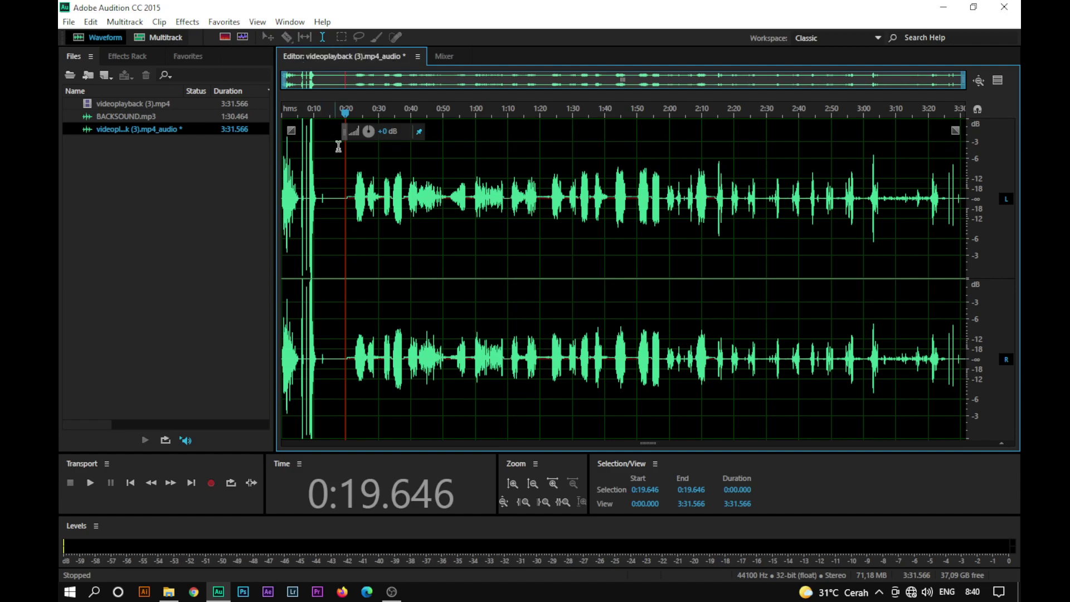
drag(344, 190, 215, 191)
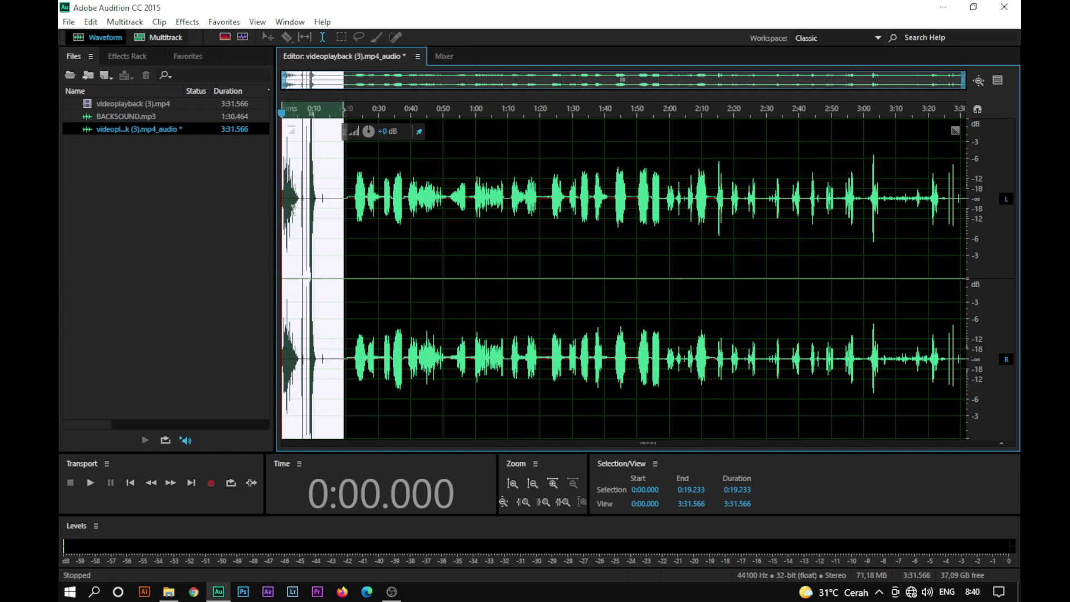
click(339, 203)
drag(348, 206, 203, 206)
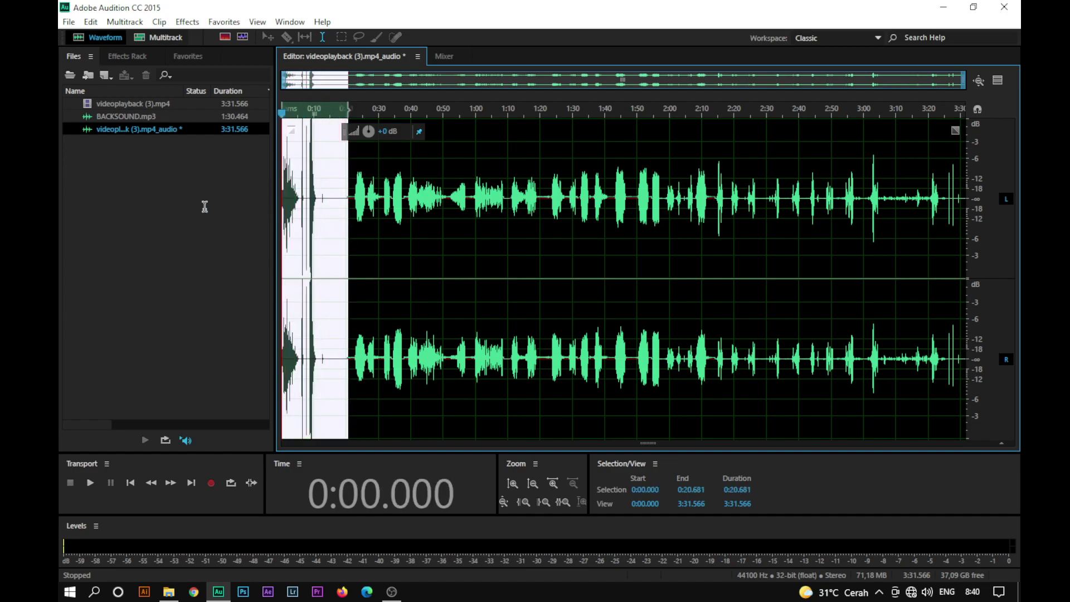
key(Delete)
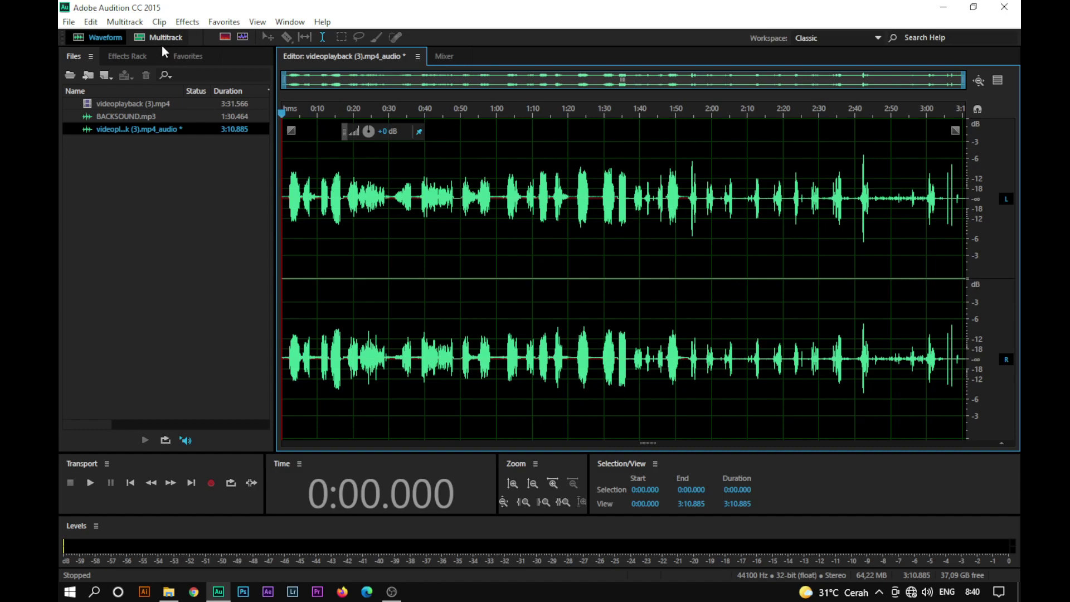
Create a new multitrack session named "latihan dongeng" in E:\pjj bu natali at 48000 Hz, 32-bit float, with a stereo master.
click(113, 35)
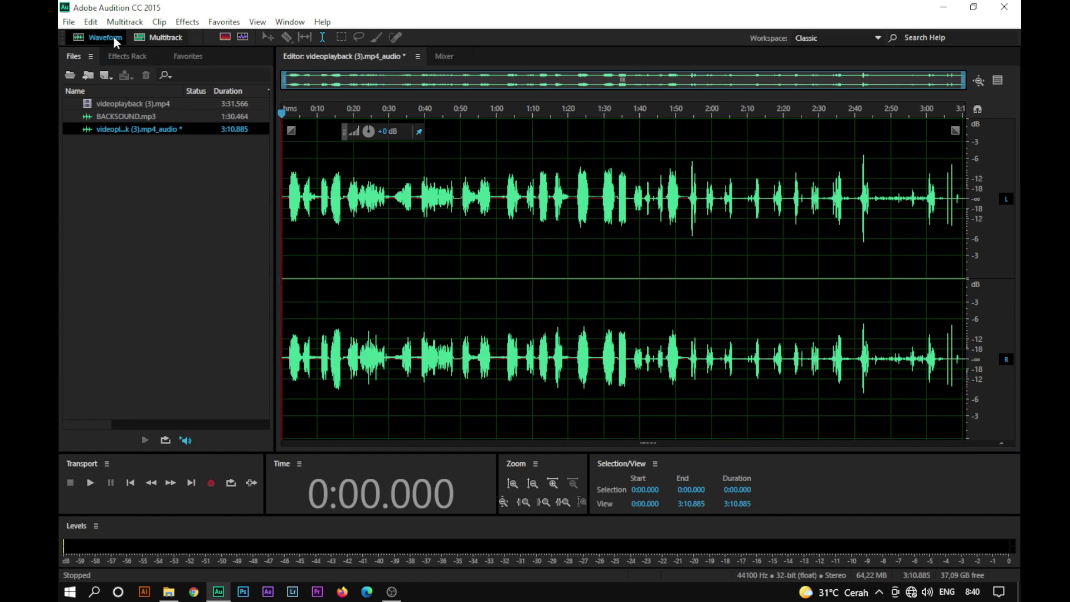
click(162, 38)
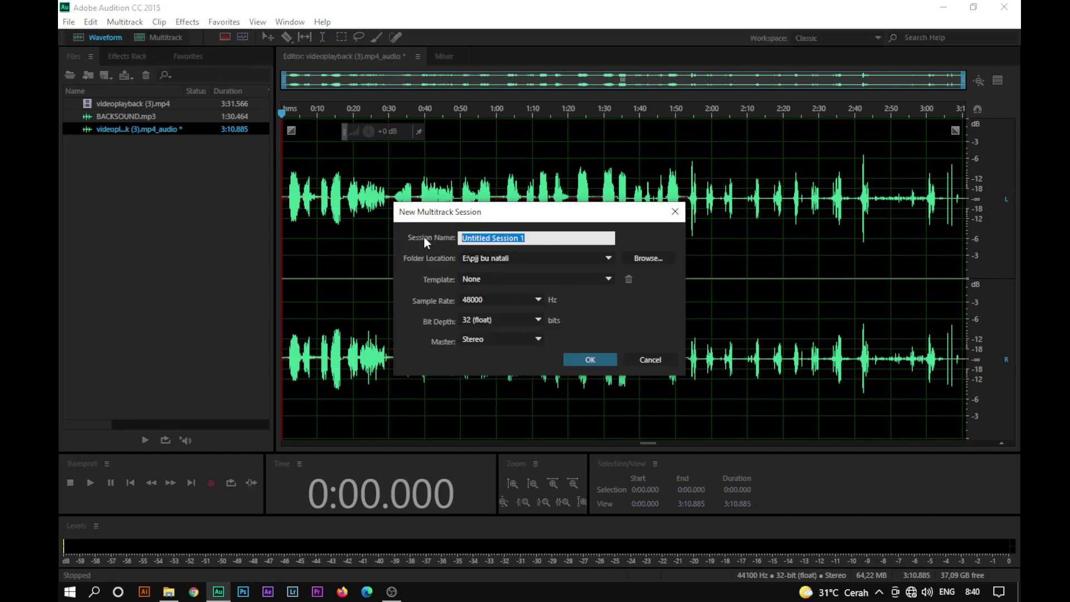
text(latihan dongeng)
click(579, 360)
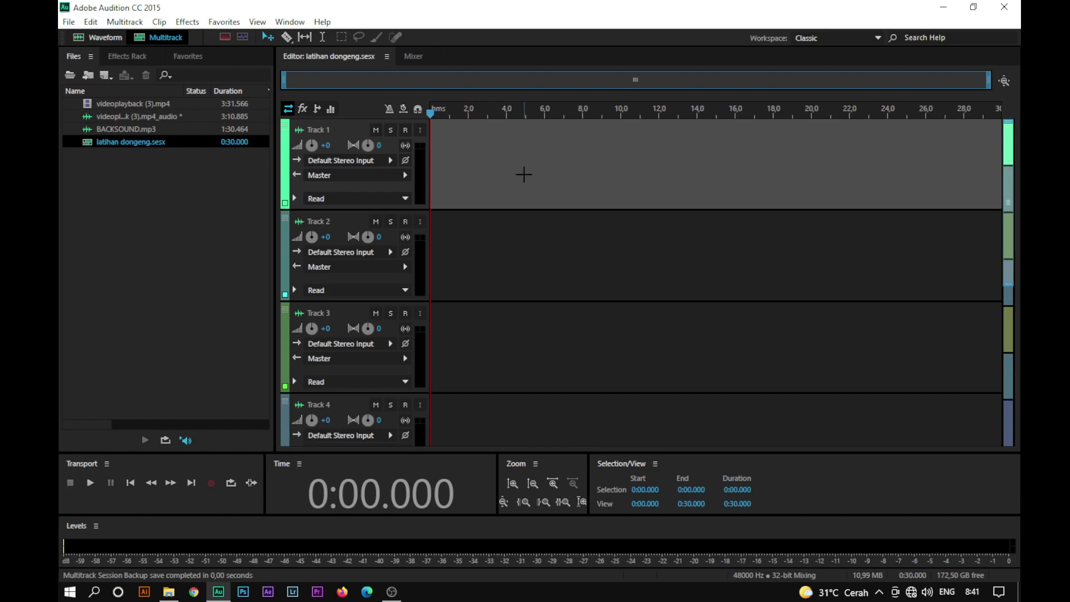
Place the BACKSOUND.mp3 file on Track 2 at the start of the timeline.
click(133, 165)
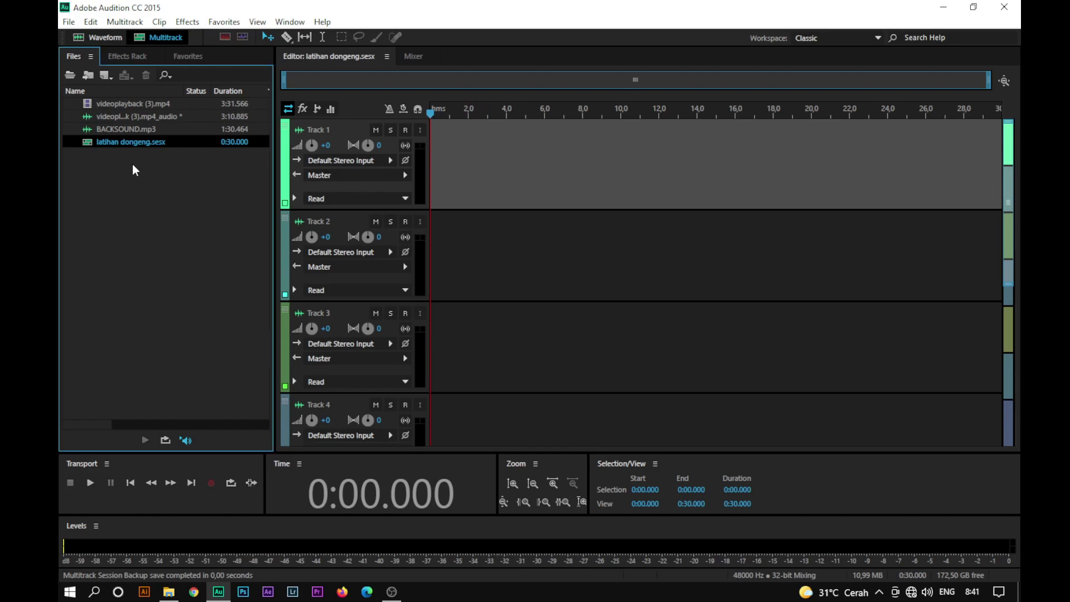
click(139, 129)
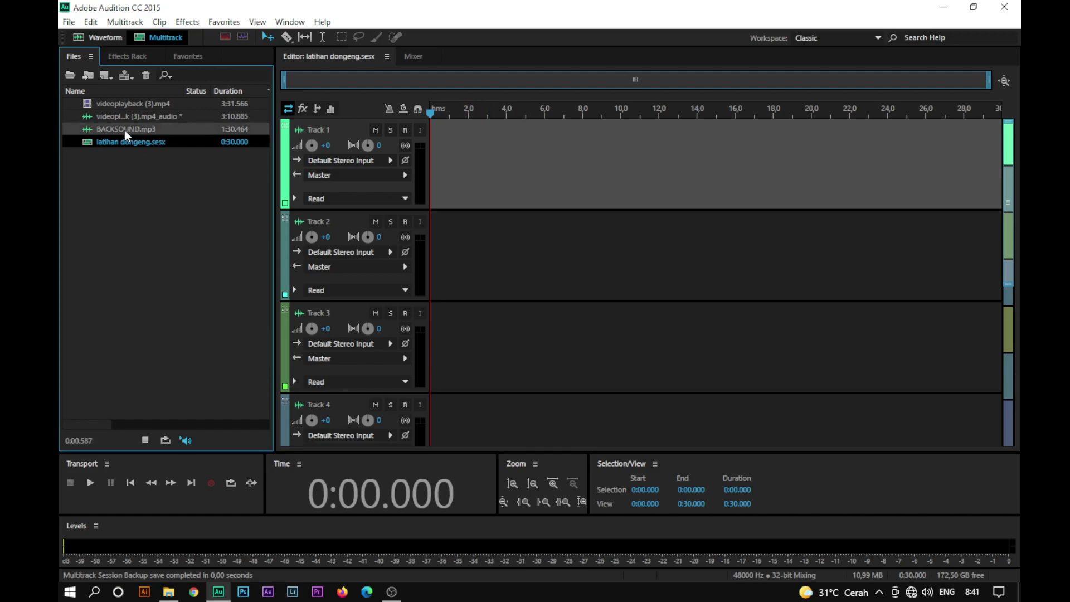
drag(122, 126, 435, 282)
Preview the BACKSOUND clip from its start and from the beginnings of its second and third music sections.
drag(458, 113, 417, 112)
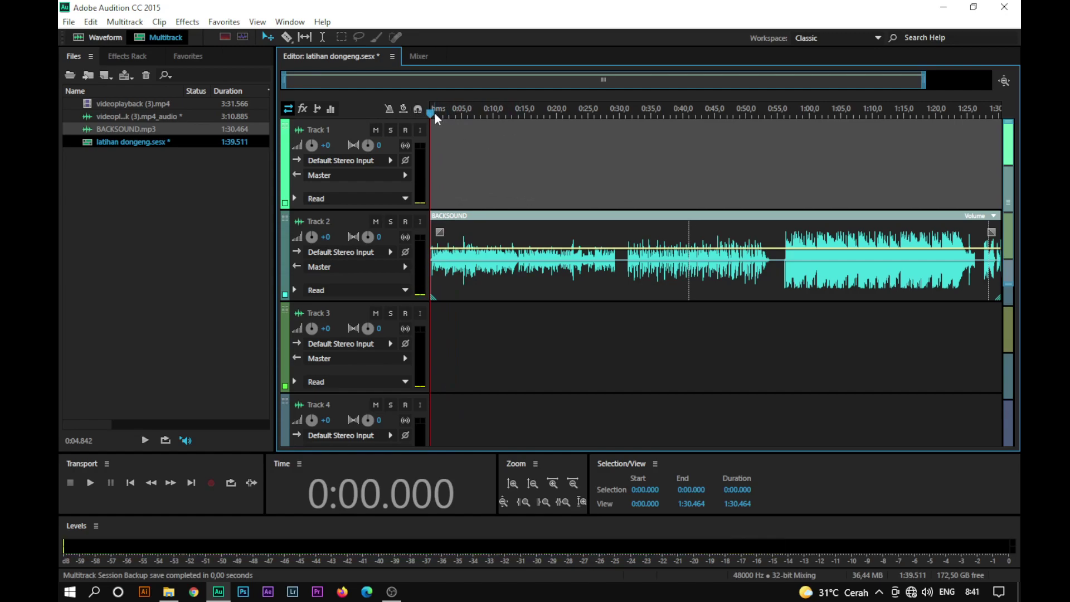
key(space)
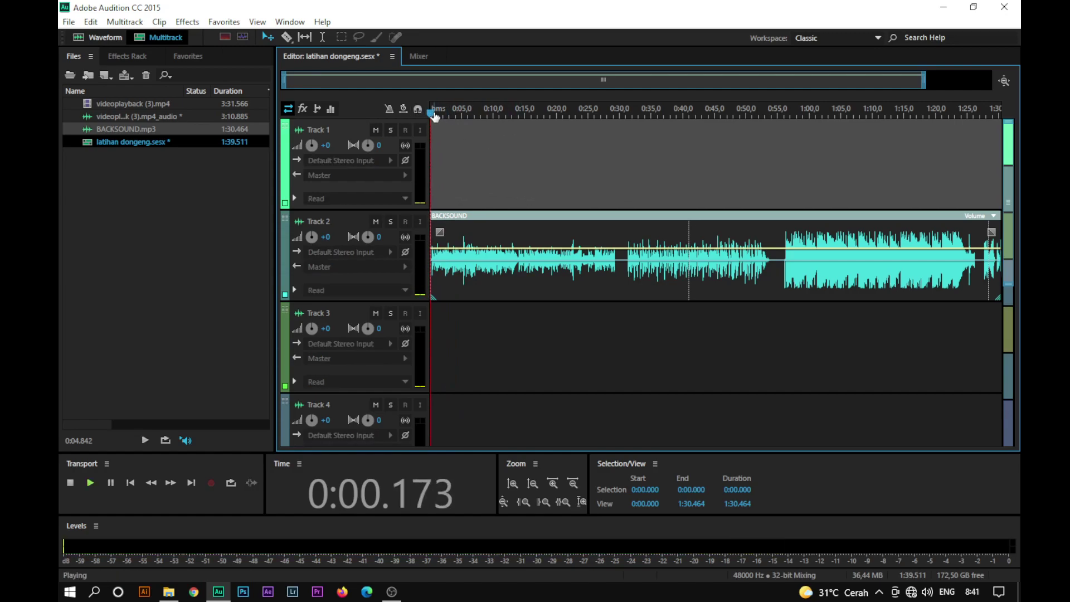
click(632, 113)
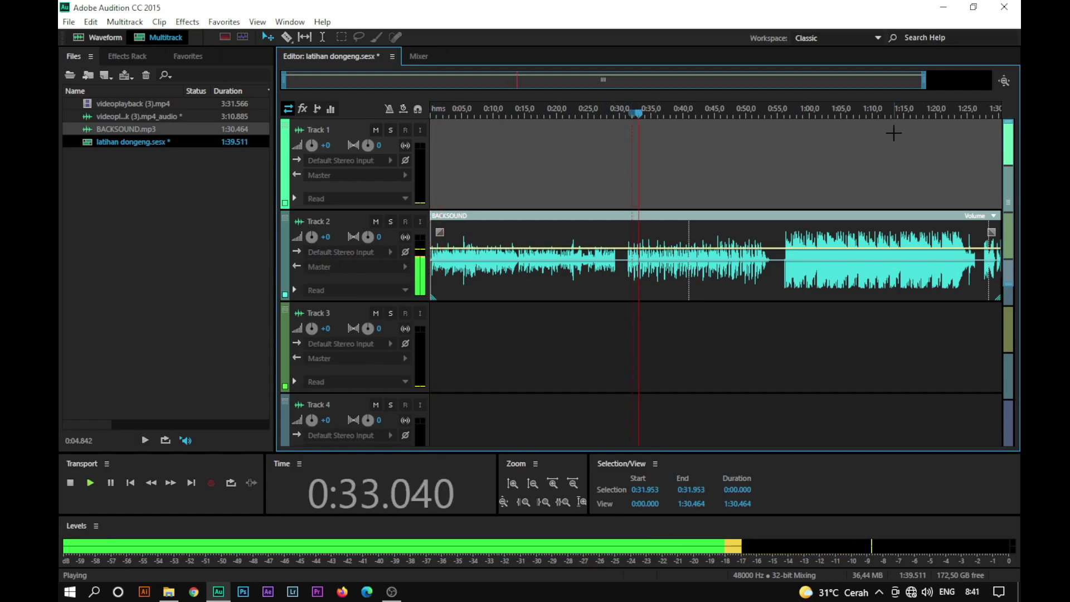
click(798, 112)
key(space)
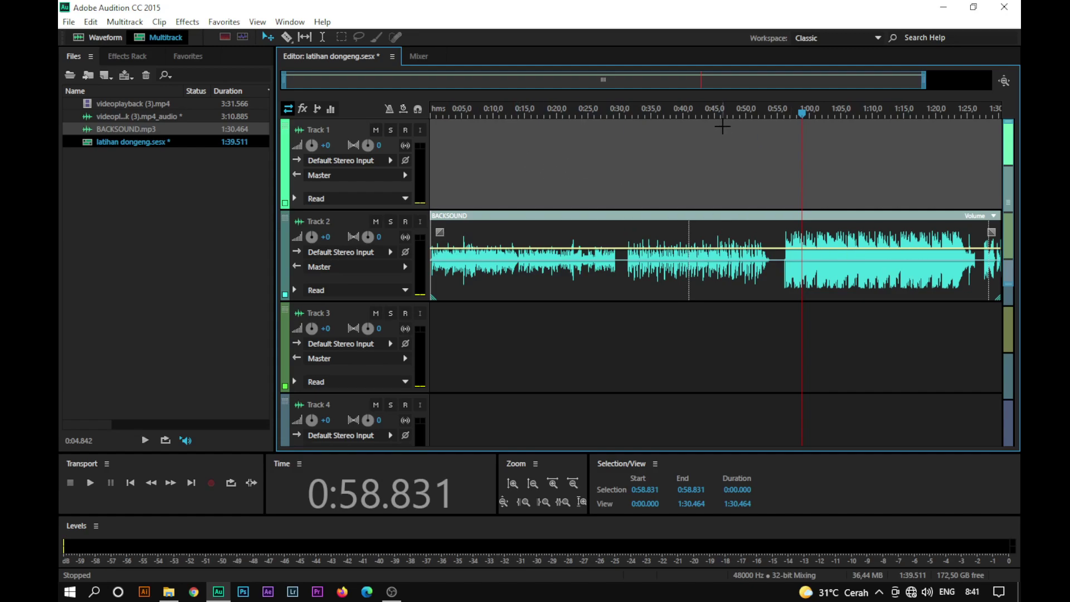
Split the BACKSOUND clip in the silent gap at about 0:30.6 with the Razor tool and delete the part after the cut.
drag(657, 112, 623, 114)
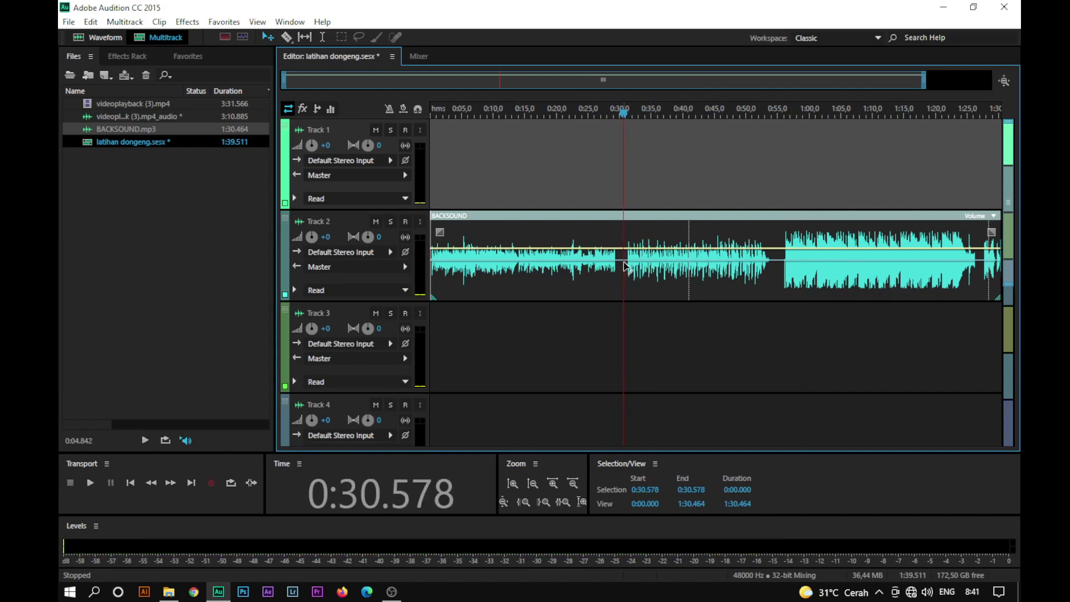
click(287, 37)
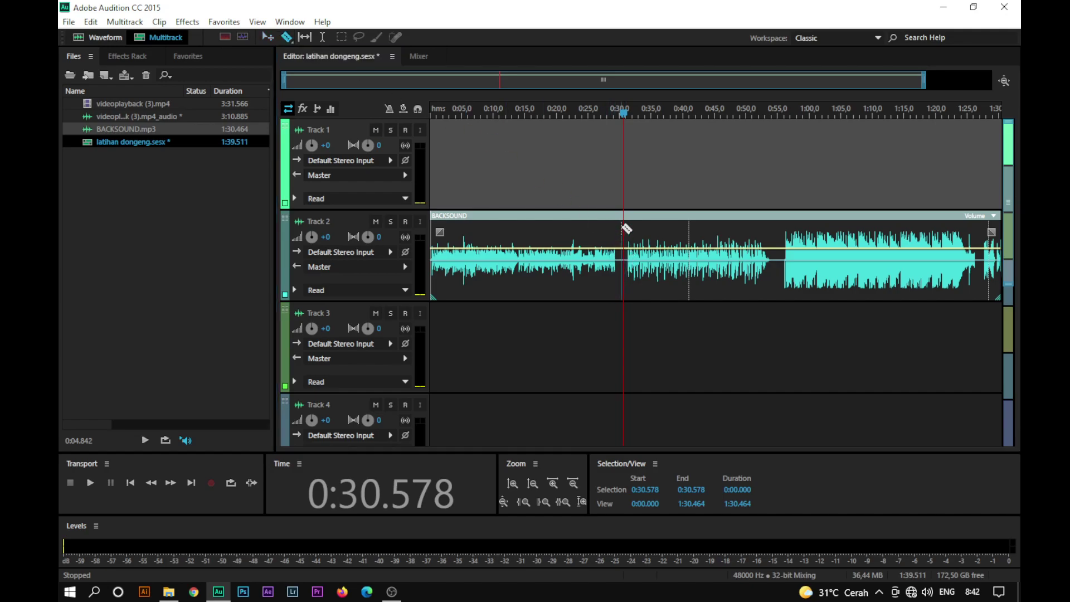
click(625, 228)
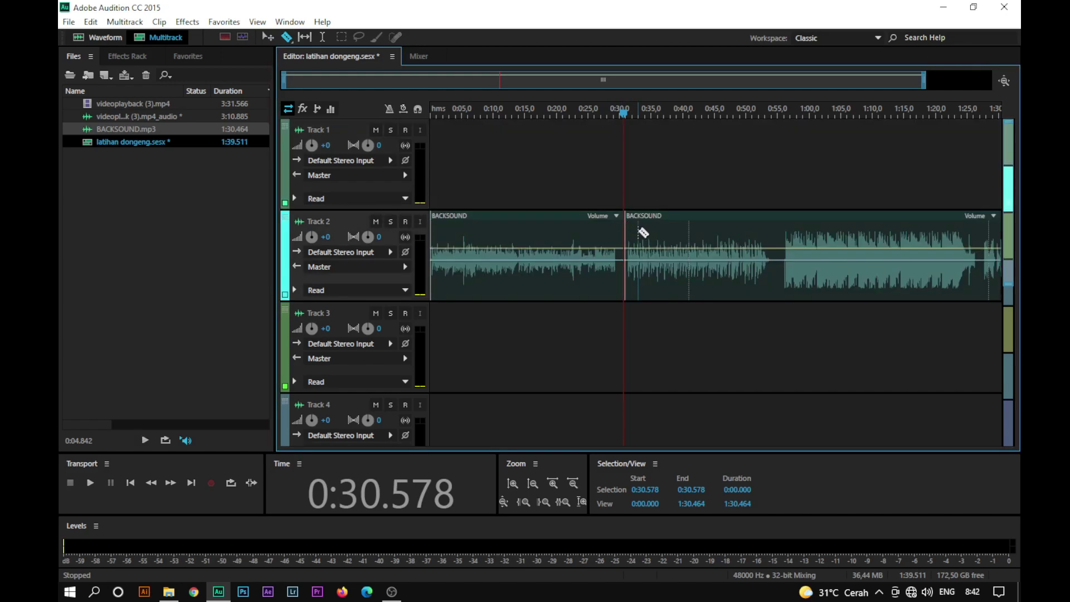
key(v)
click(677, 241)
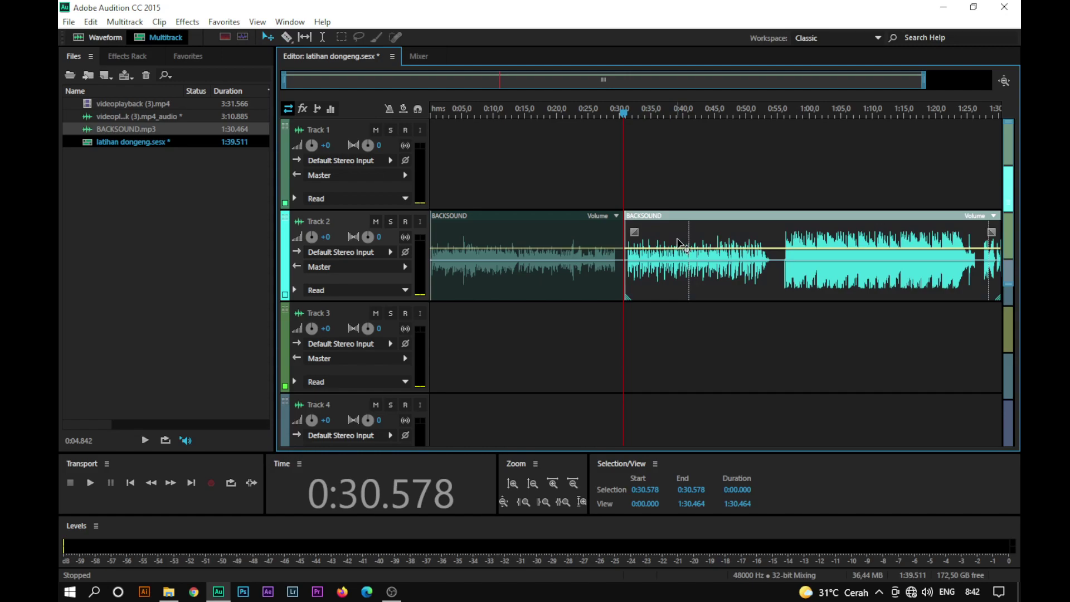
key(Delete)
Play the trimmed BACKSOUND clip from the start of the session for a few seconds.
key(Home)
key(space)
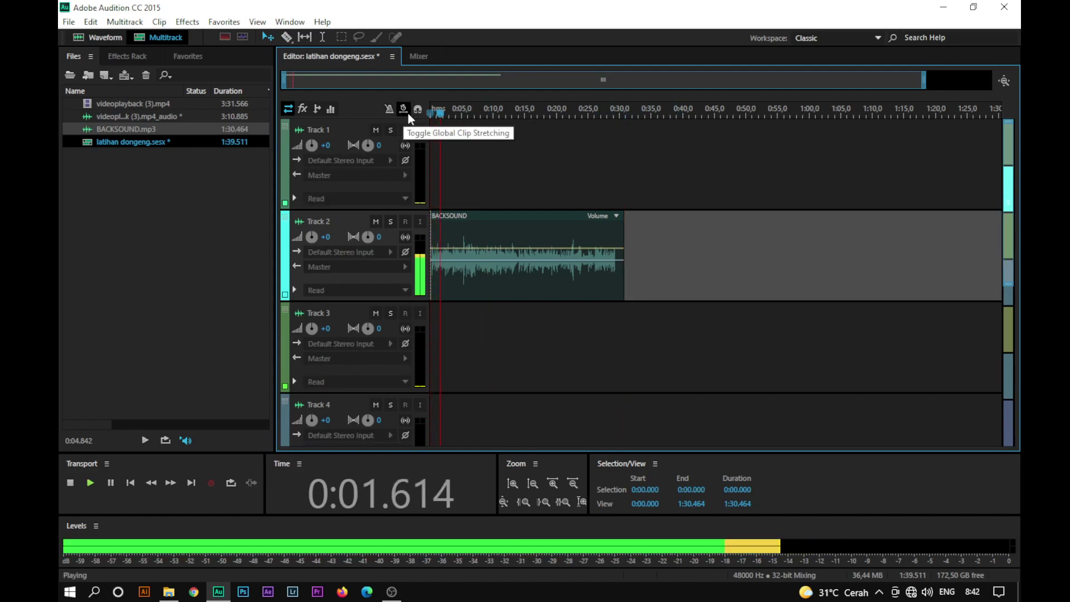
key(space)
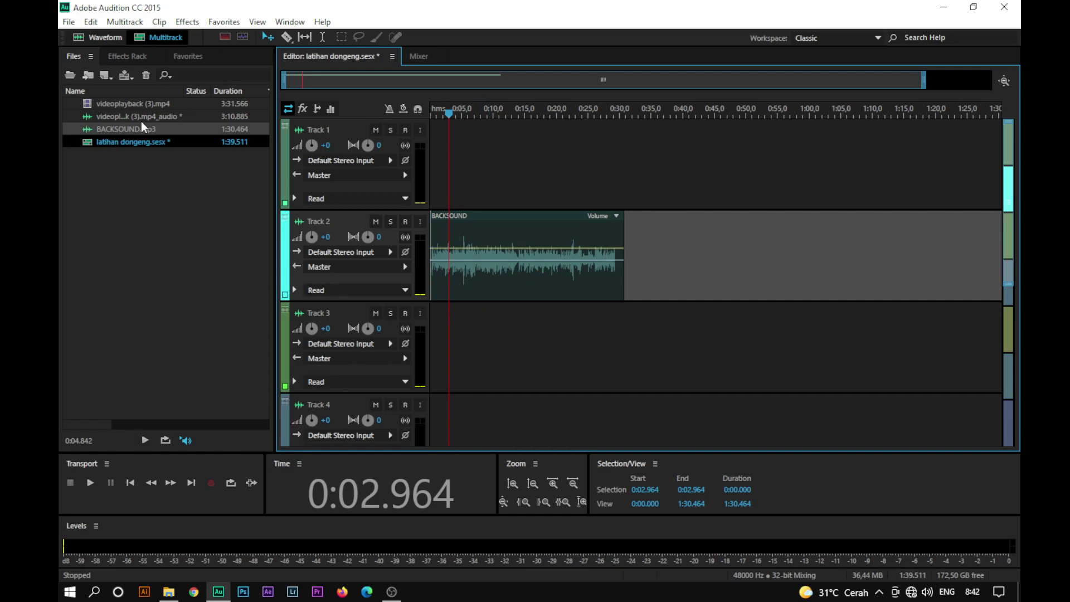
Place the trimmed videoplayback (3) narration audio on Track 3 at the start of the timeline.
click(97, 117)
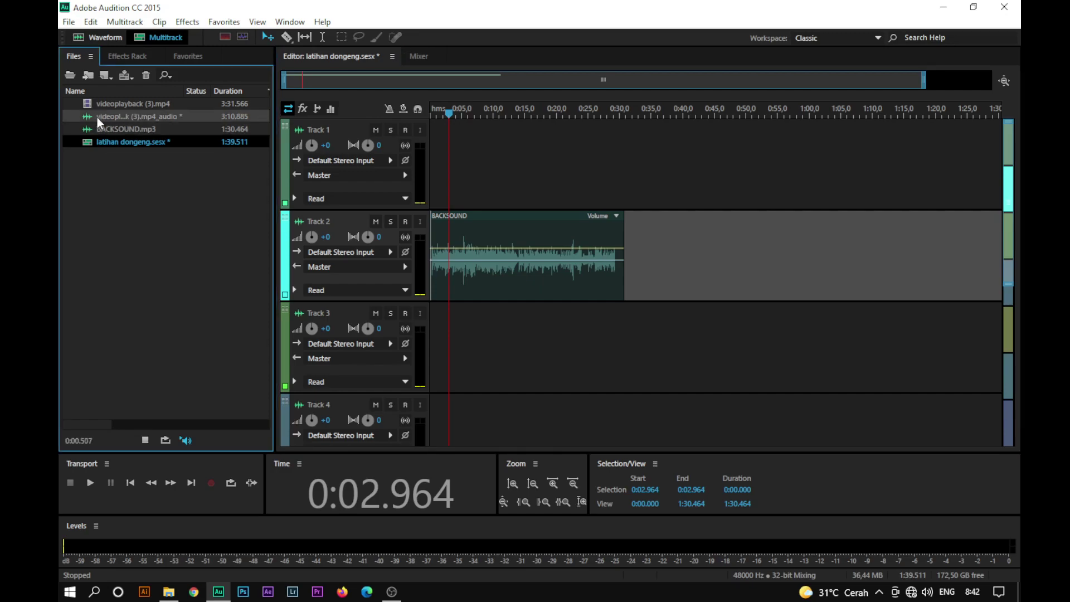
drag(102, 116, 424, 381)
click(617, 331)
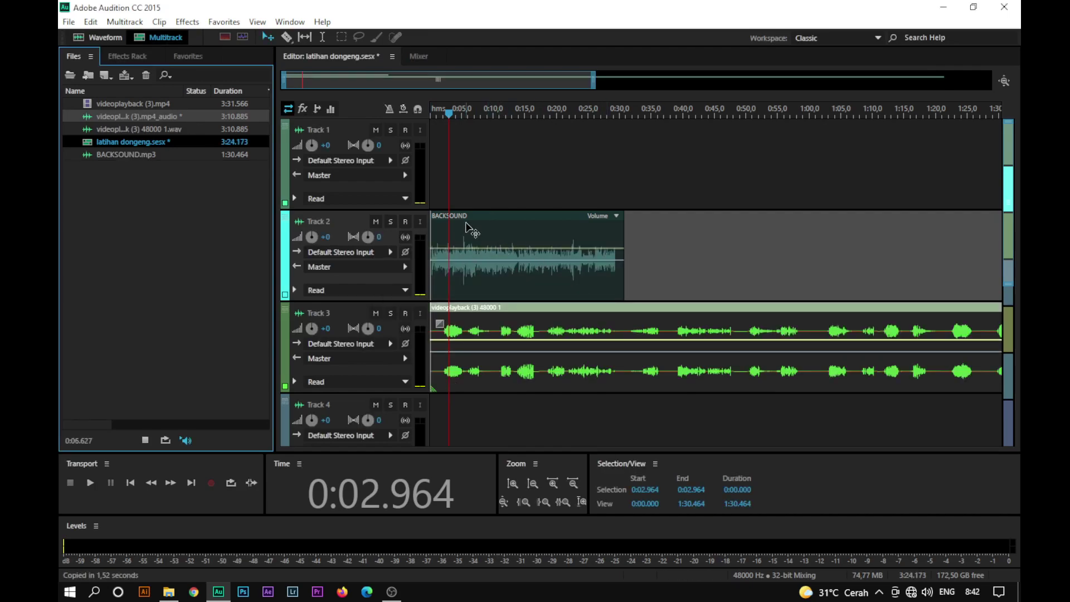
Play the background music and narration together from about 0:01.5 for a few seconds.
click(454, 114)
click(440, 114)
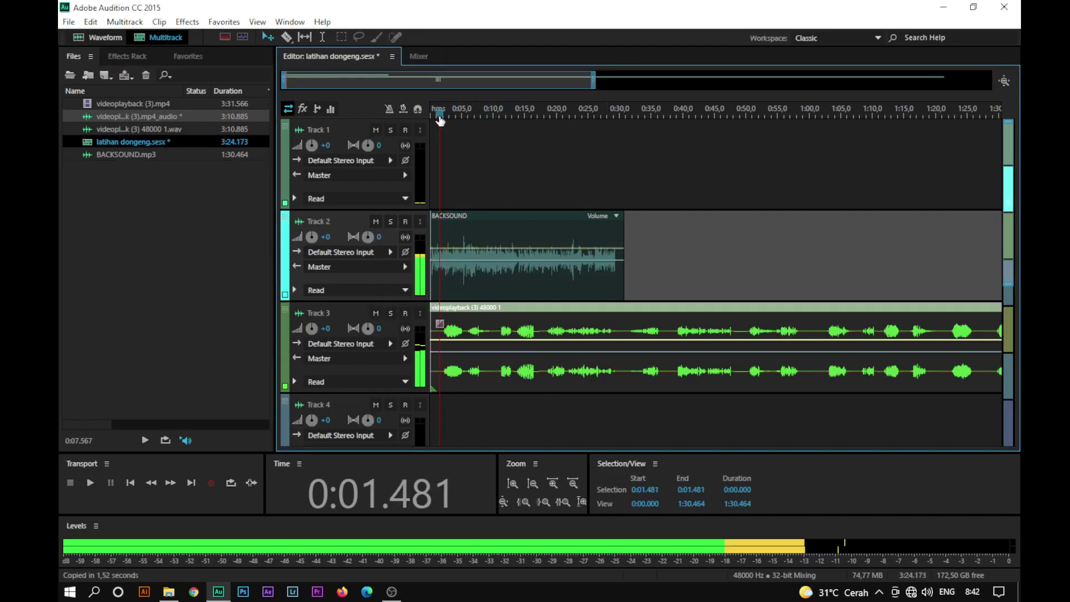
key(space)
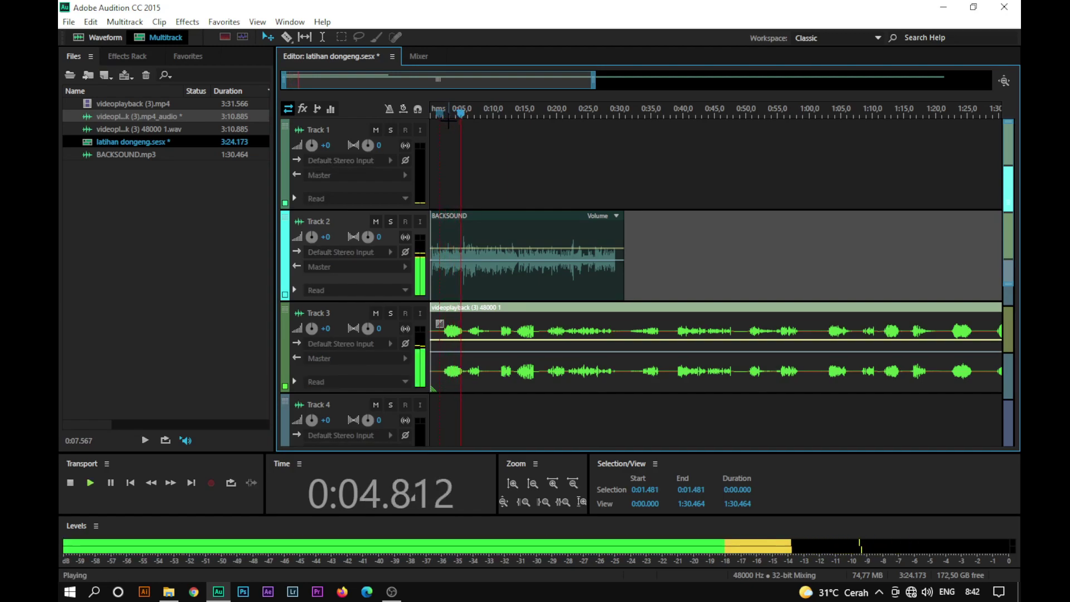
key(space)
Split the Track 3 narration clip at about 0:30.68, where the BACKSOUND clip ends, with the Razor tool and delete the part after the cut.
click(604, 115)
mouse_move(606, 115)
mouse_down()
mouse_move(629, 119)
mouse_move(623, 126)
mouse_up()
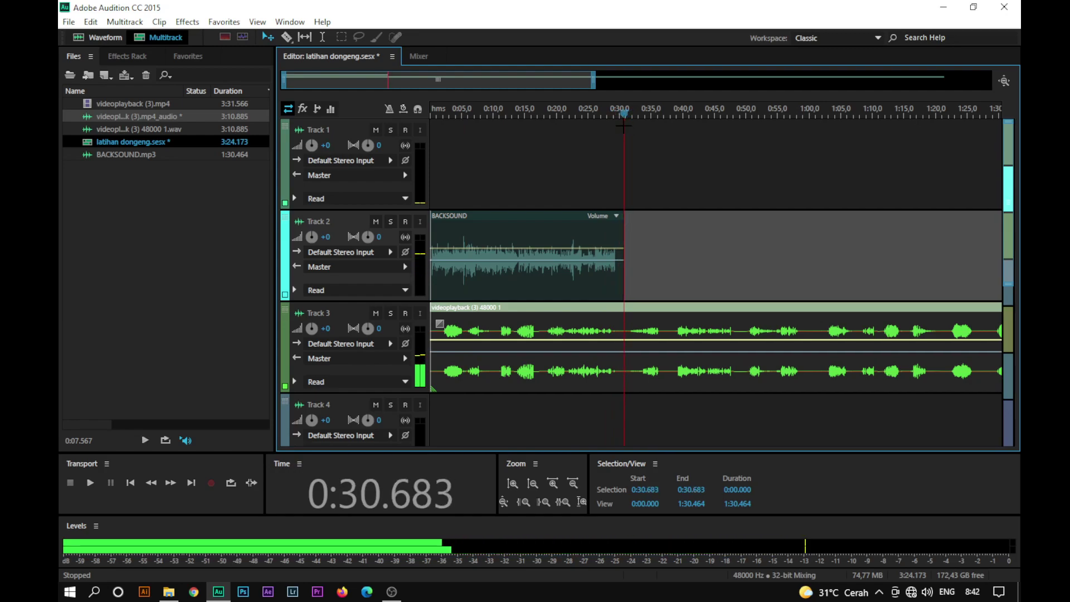
click(628, 338)
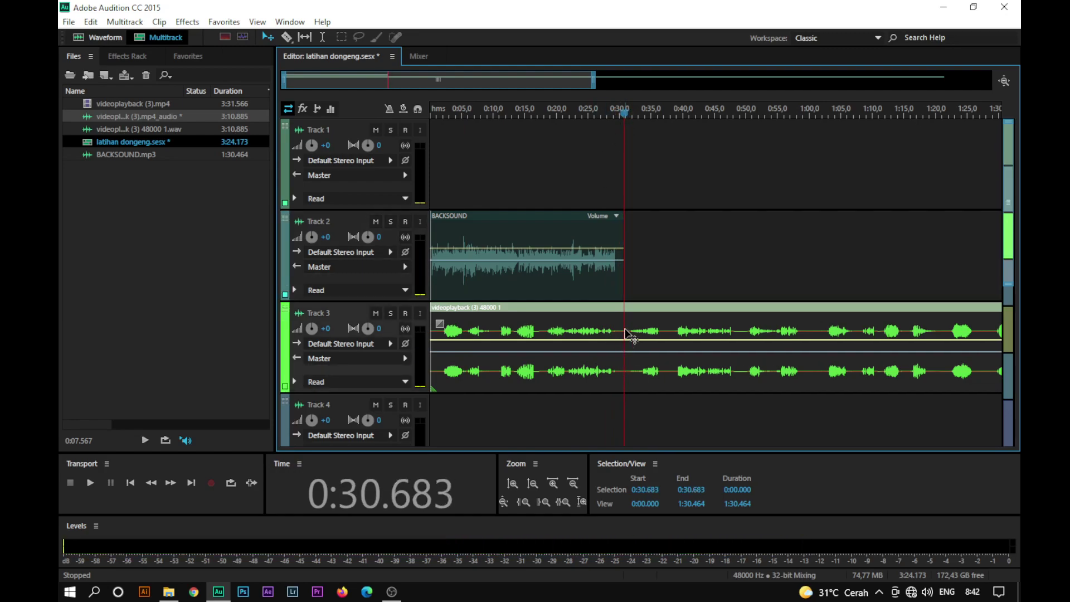
key(r)
click(625, 331)
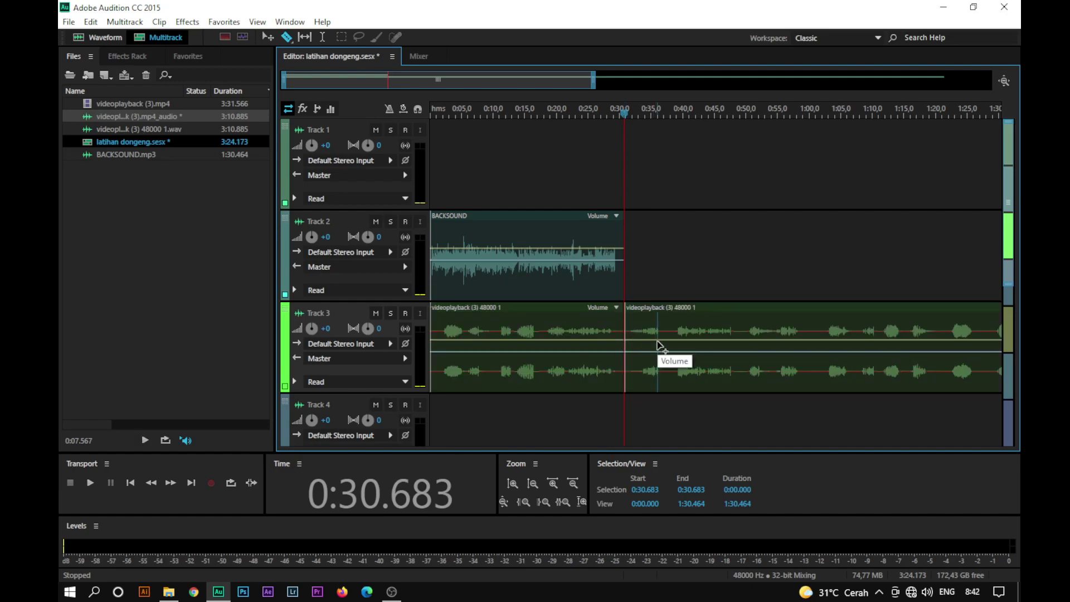
key(v)
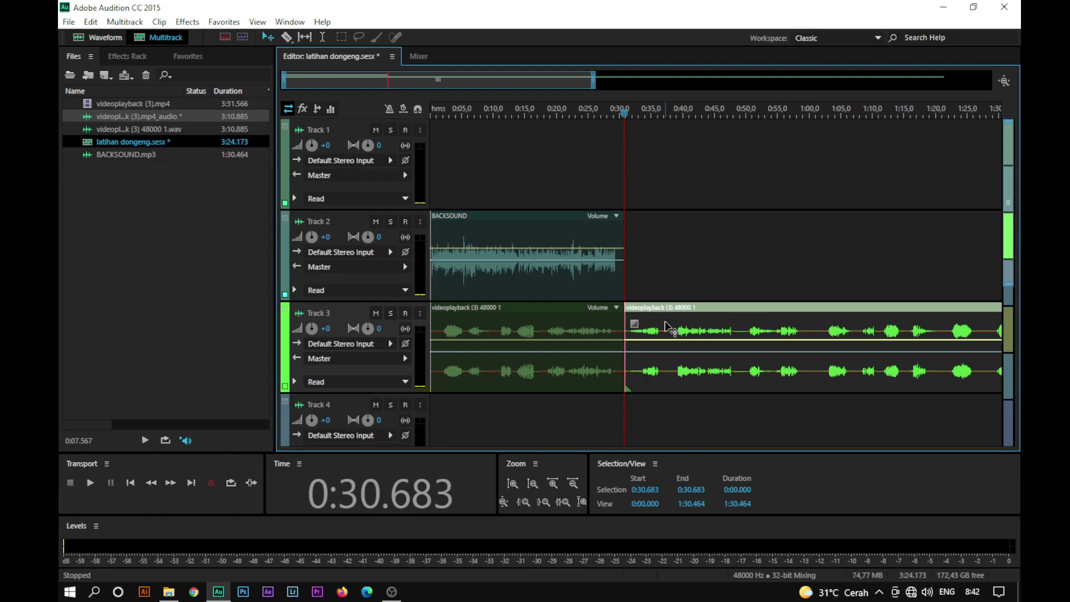
key(Delete)
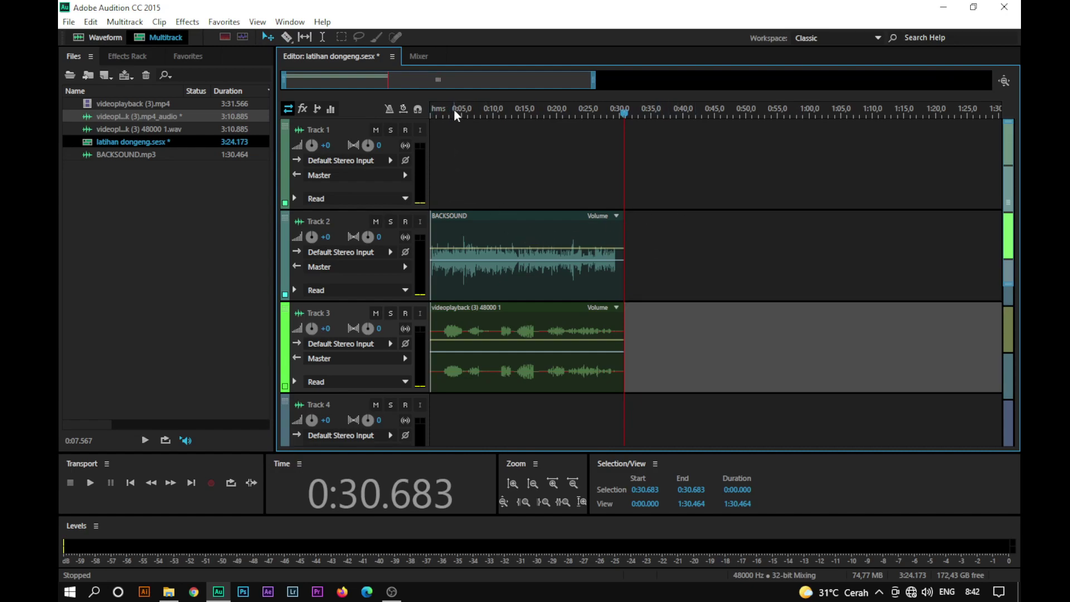
Return the playhead to the session start and mute Track 2 and Track 3.
key(Home)
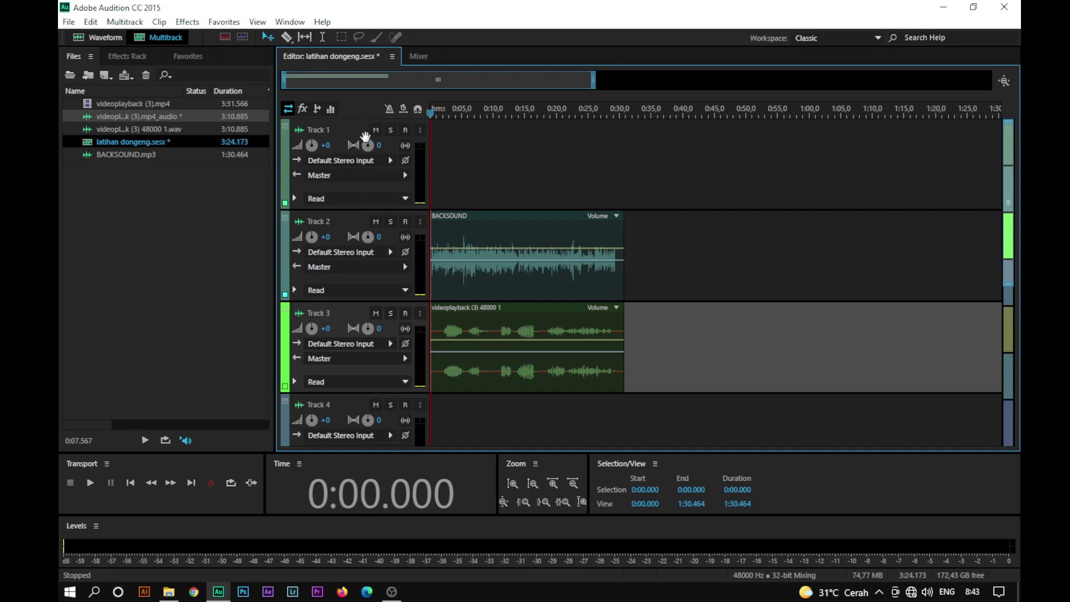
click(376, 222)
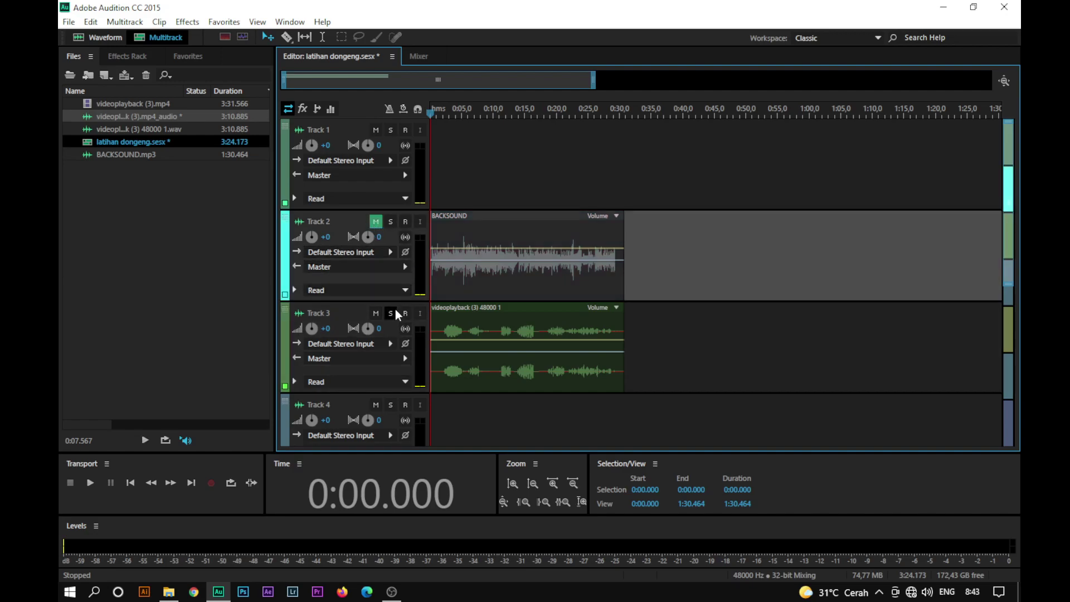
click(378, 315)
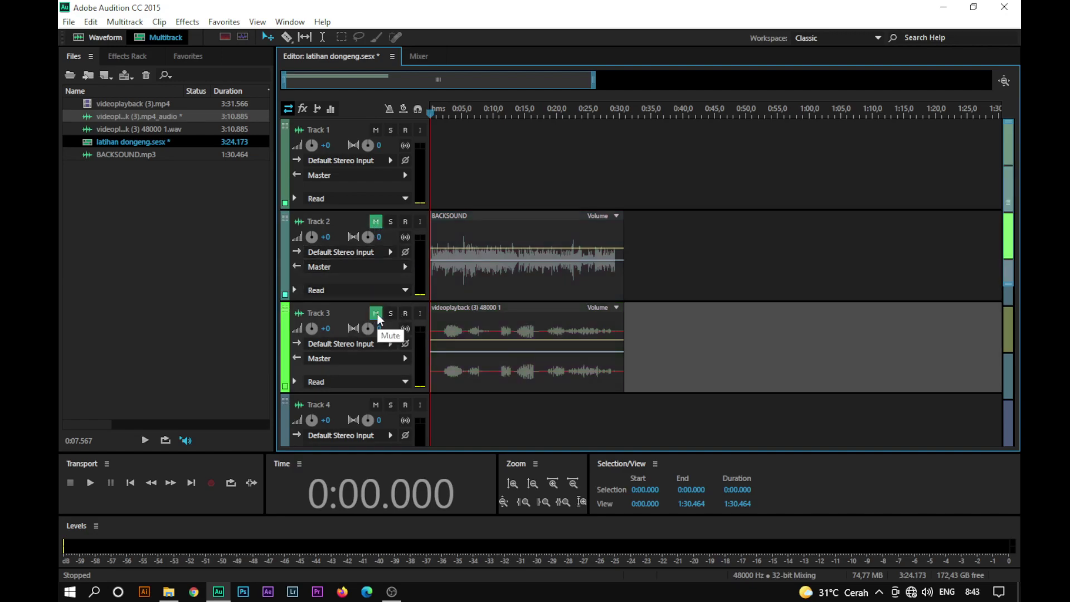
Arm Track 1 for recording and record about 22 seconds of voice from the session start.
drag(431, 113, 438, 115)
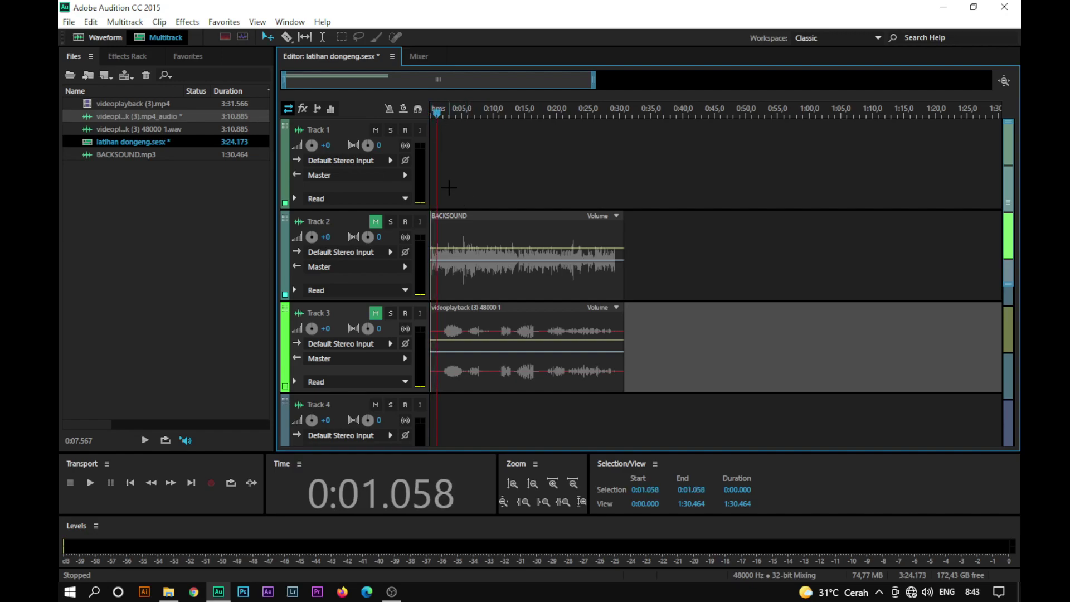
click(406, 131)
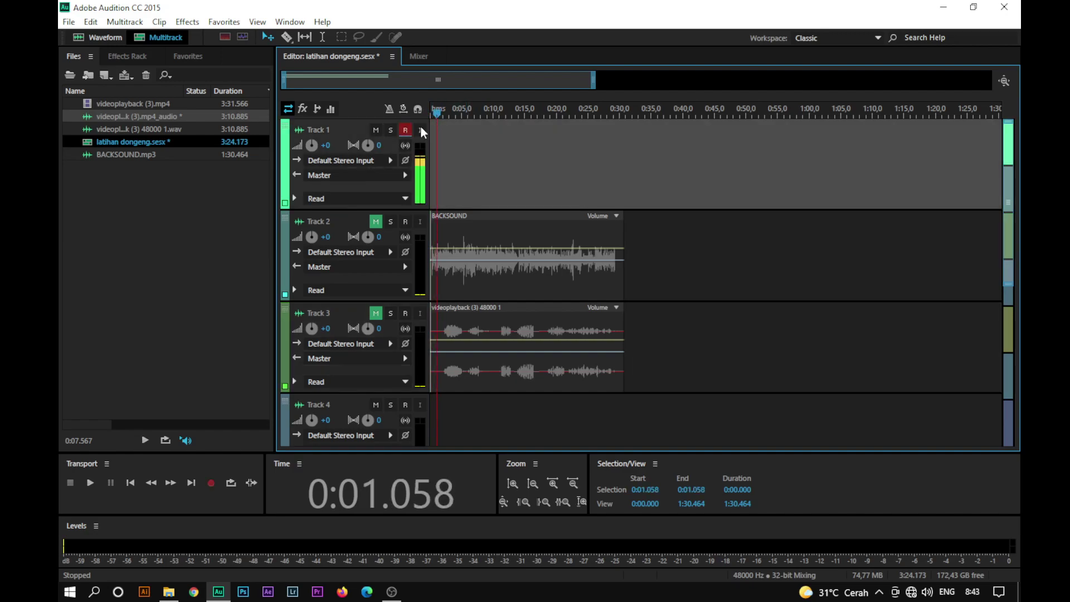
drag(438, 114, 432, 118)
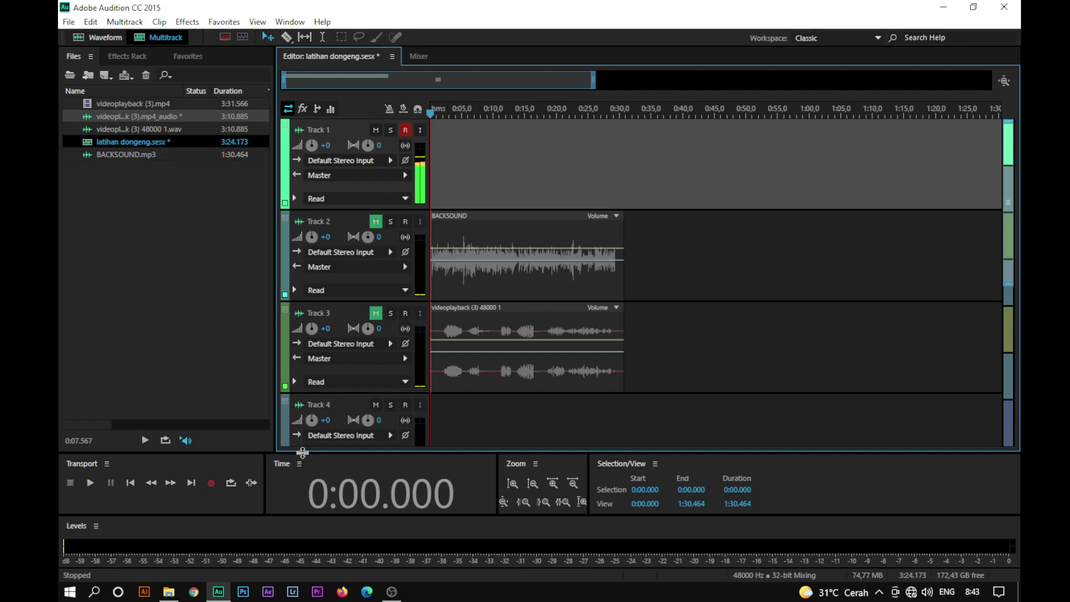
click(212, 483)
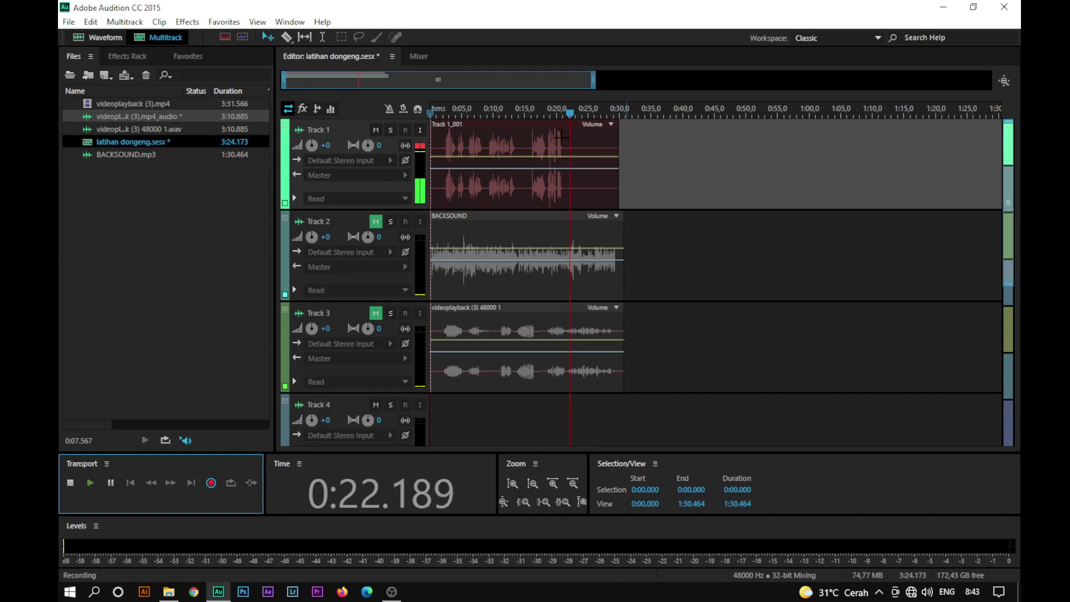
key(space)
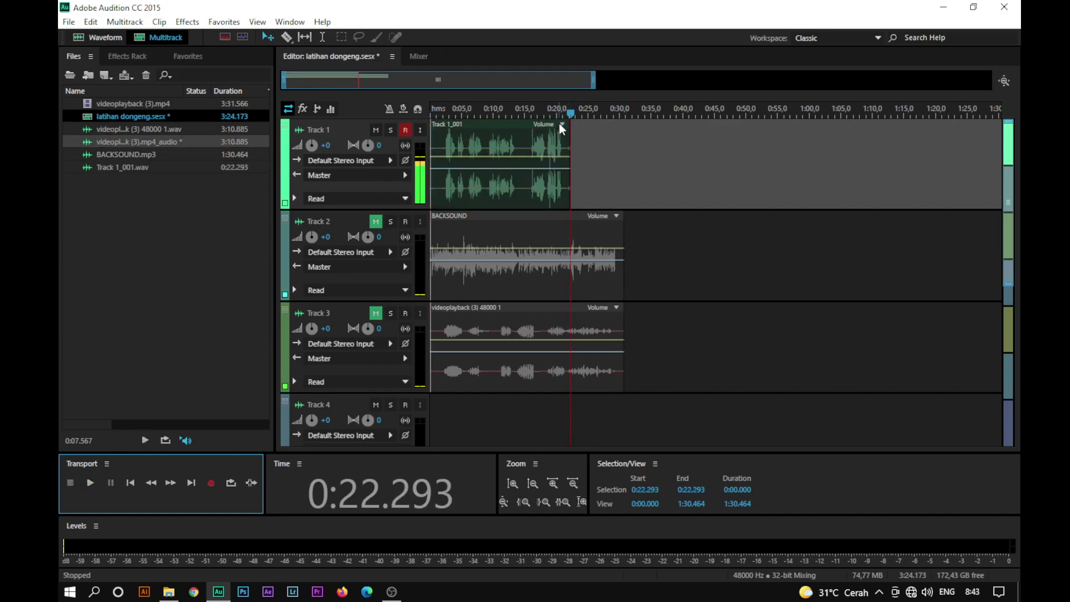
Play back the Track 1 recording from about 0:01.7.
drag(545, 109, 445, 113)
key(space)
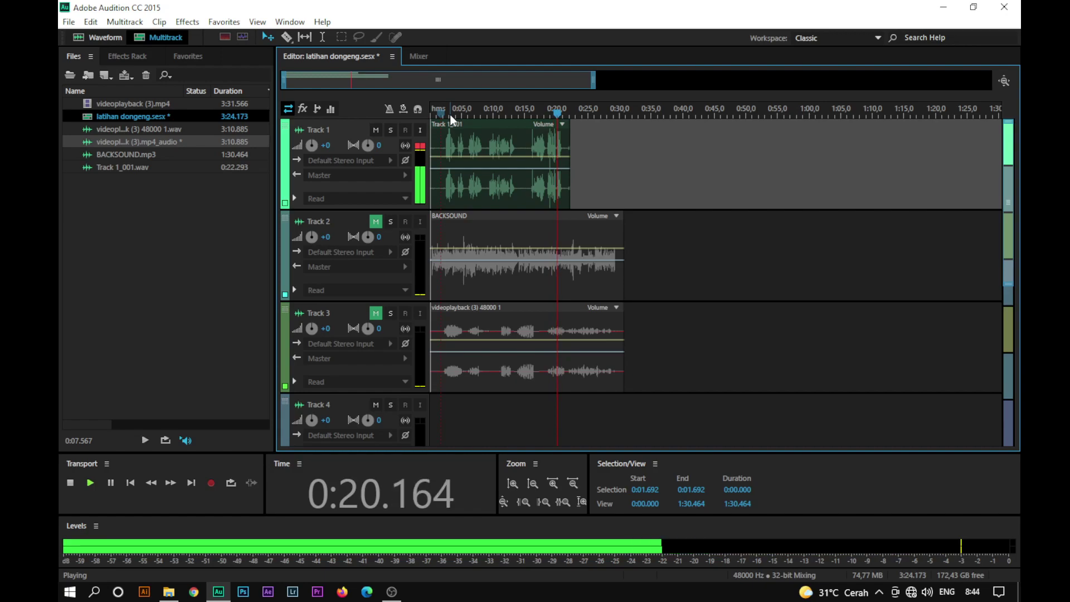
key(space)
Play the last spoken section of the Track 1 recording from the silent gap at about 0:16.
click(532, 114)
drag(533, 114, 534, 115)
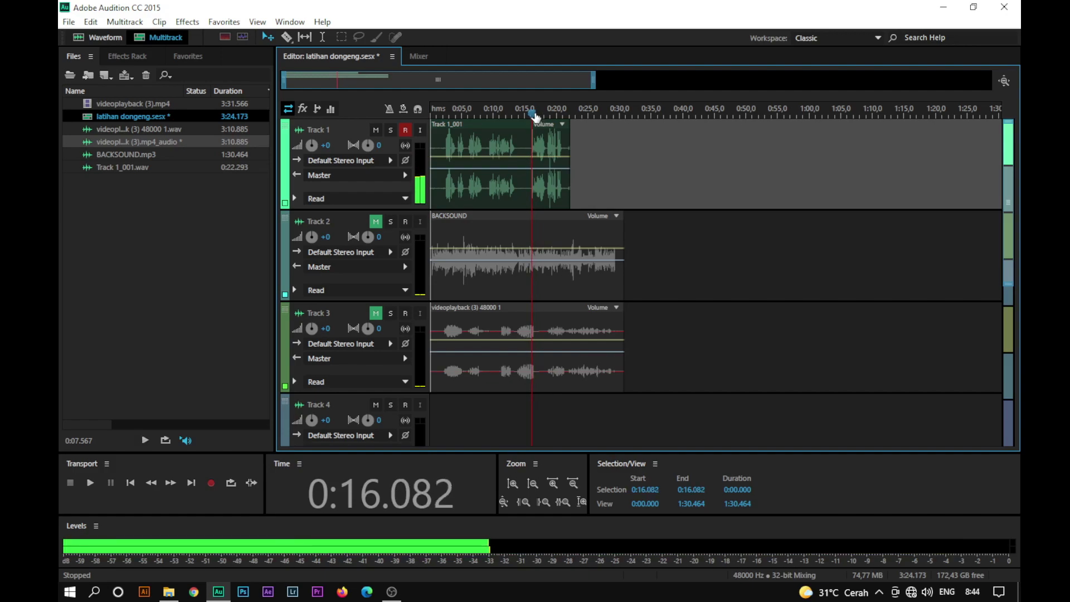
scroll(537, 112, up, 1)
scroll(537, 112, up, 3)
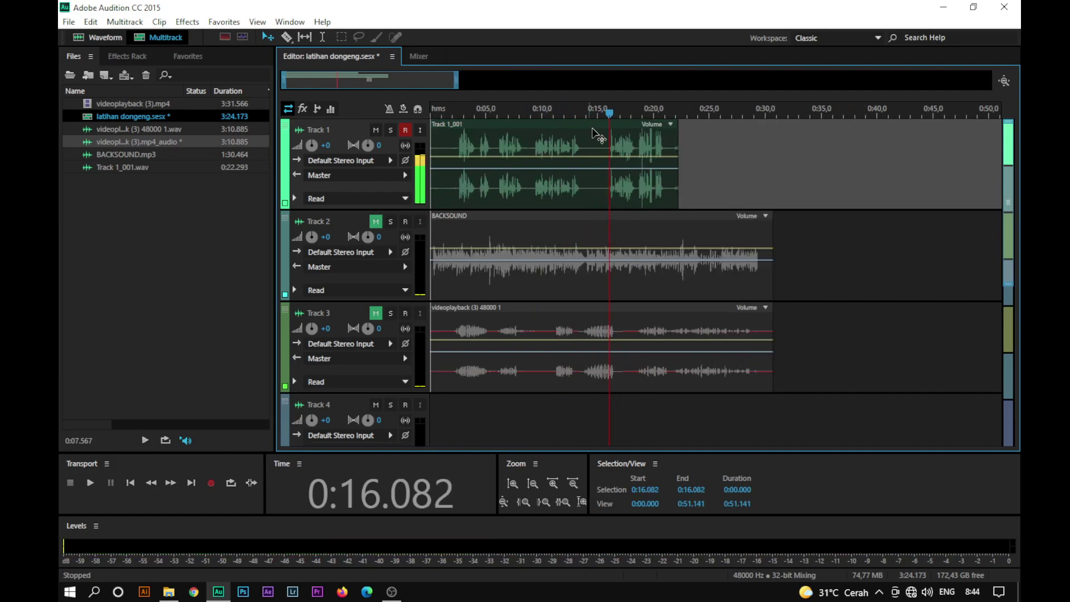
drag(718, 115, 718, 119)
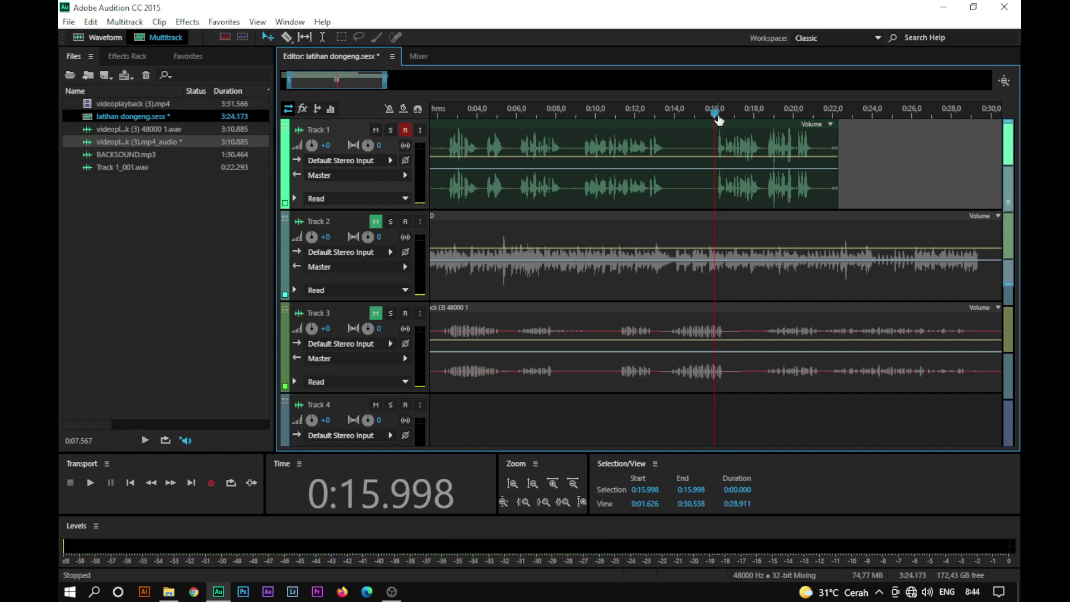
key(space)
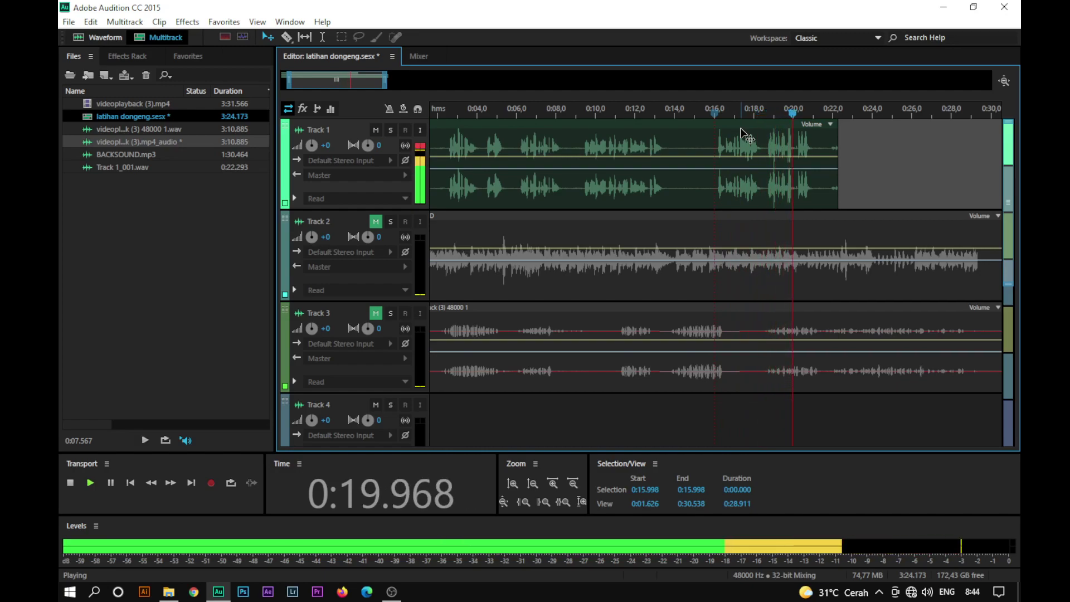
key(space)
click(716, 112)
key(space)
key(space)
Record a replacement take of about 6 seconds on Track 1 from about 0:16.03 and play it back.
click(715, 112)
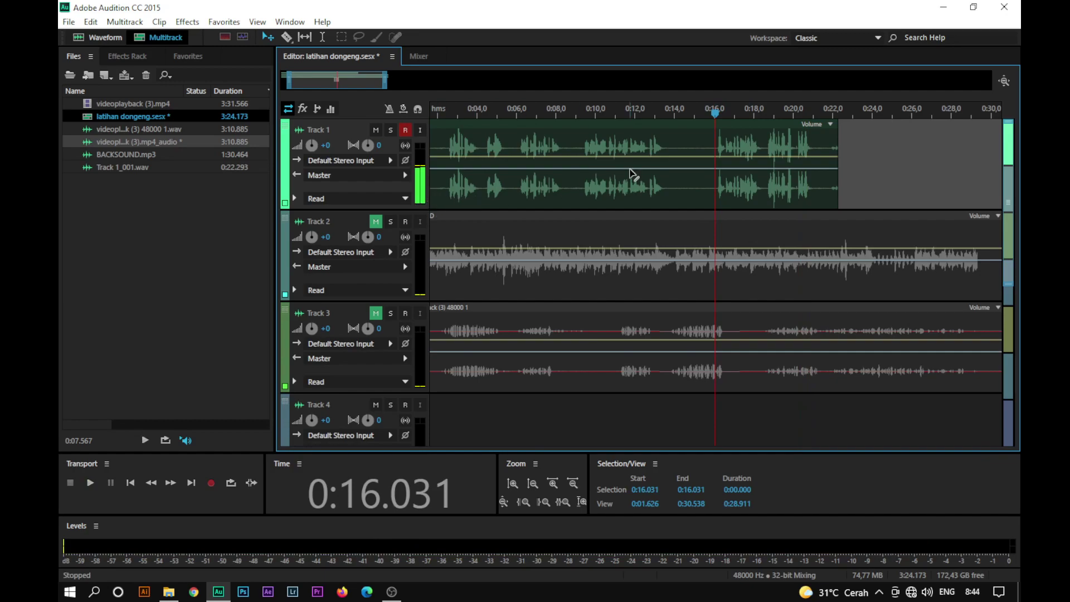
click(211, 483)
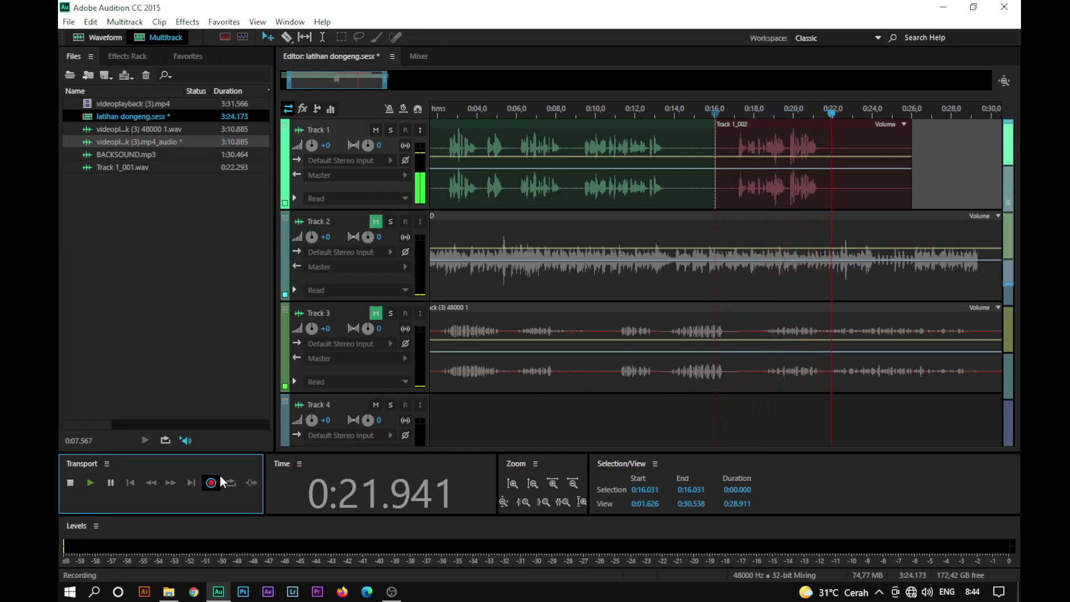
key(space)
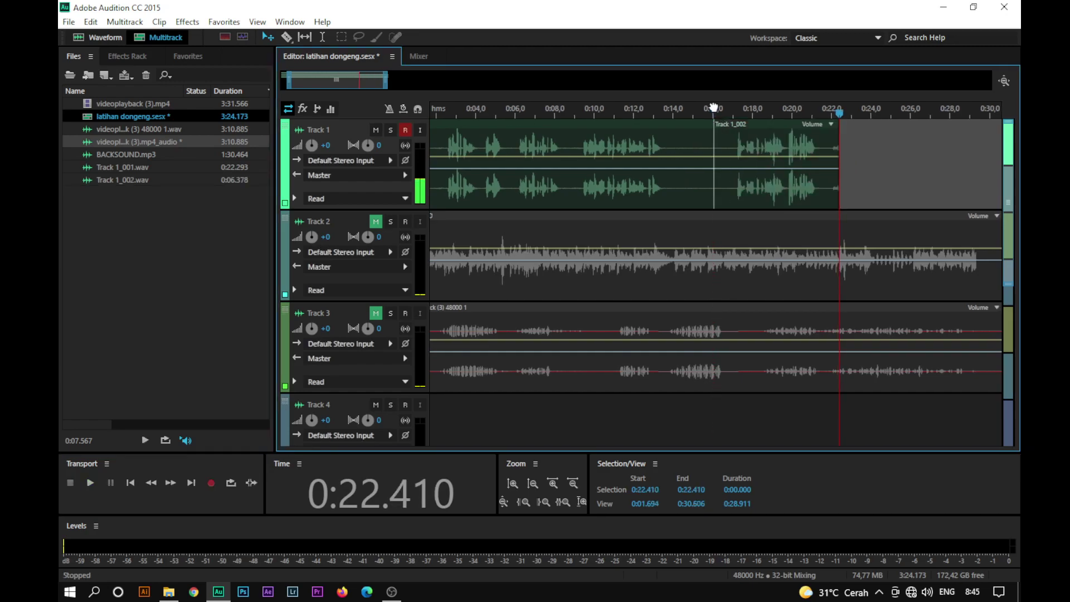
click(729, 113)
key(space)
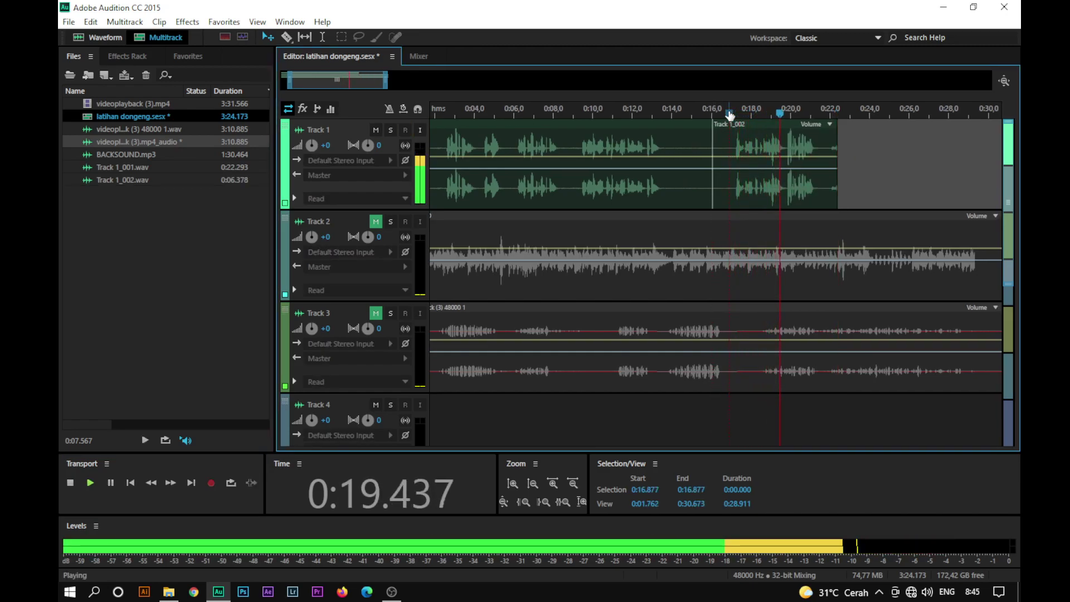
key(space)
Record another replacement take on Track 1 from about 0:16.13 and listen to it, including the lead-in from about 0:11.3.
drag(728, 109, 714, 110)
click(211, 482)
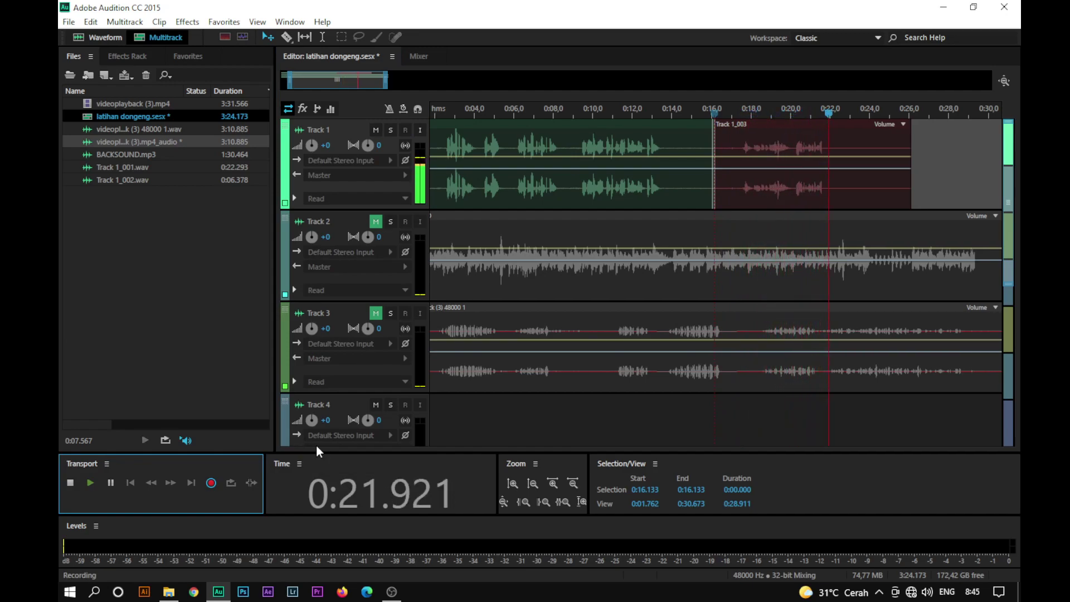
click(737, 111)
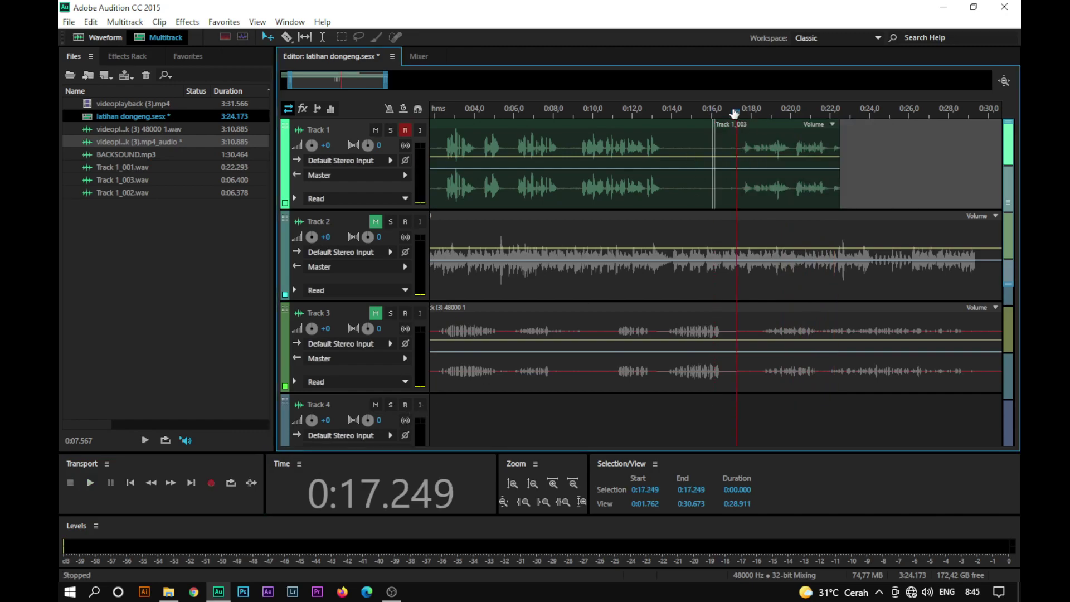
key(space)
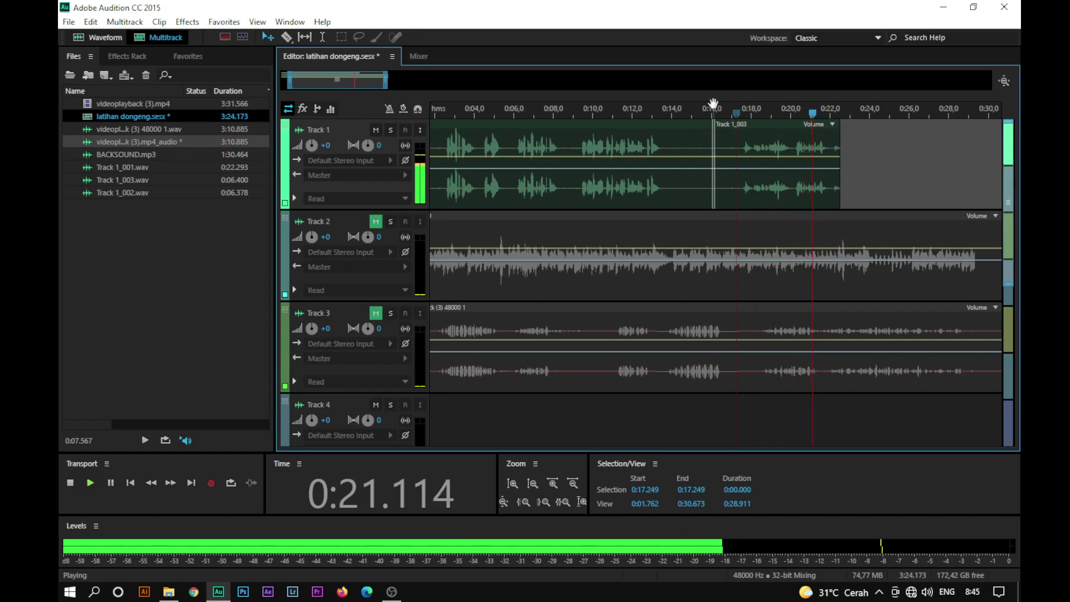
key(space)
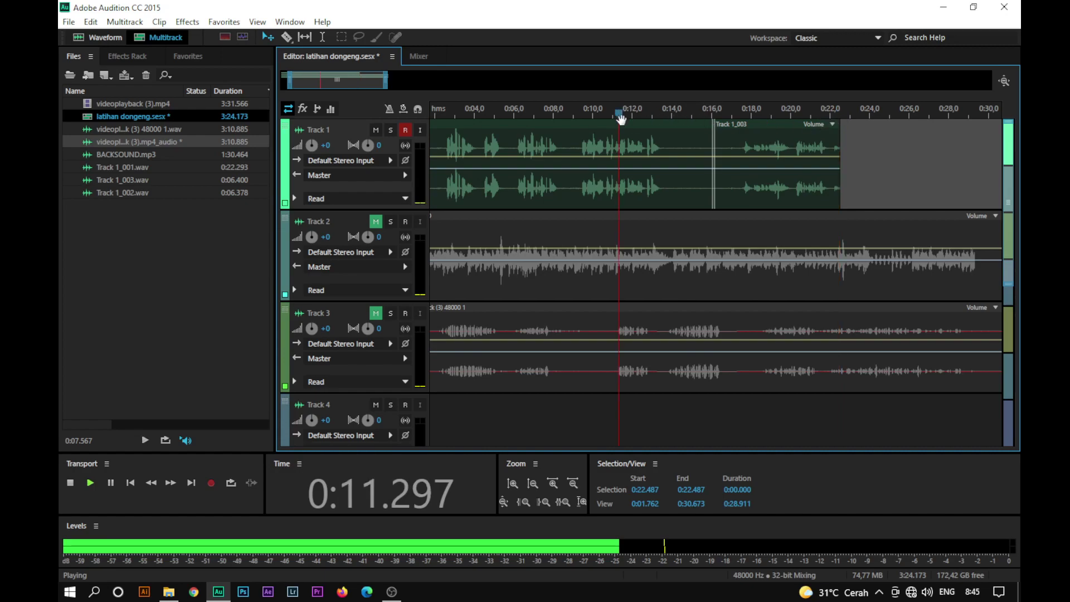
key(space)
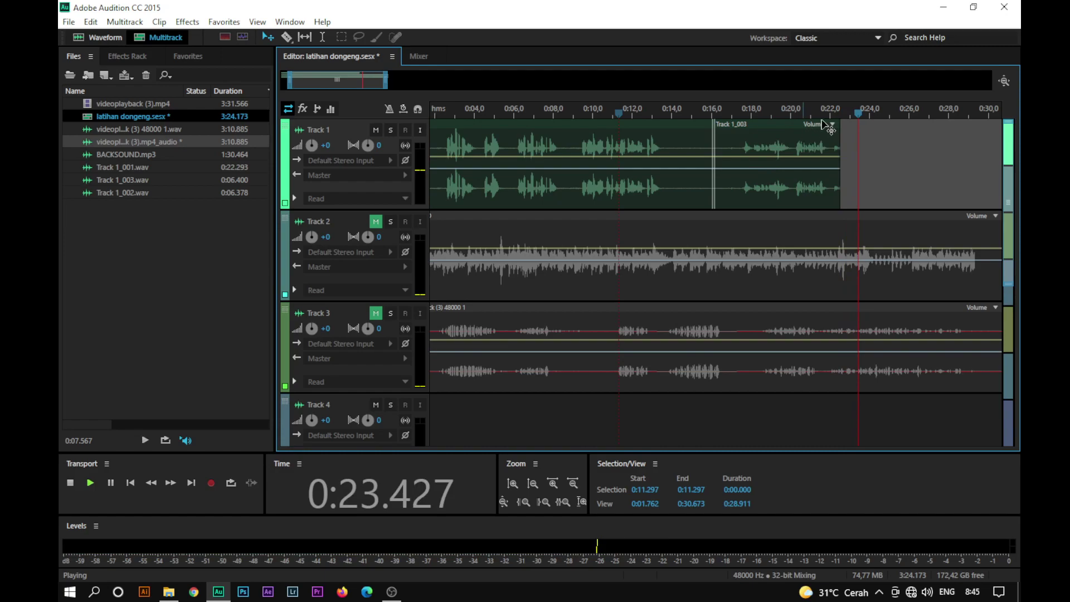
Re-record the last section on Track 1 from about 0:15.96 for about 6.7 seconds.
drag(852, 111, 708, 127)
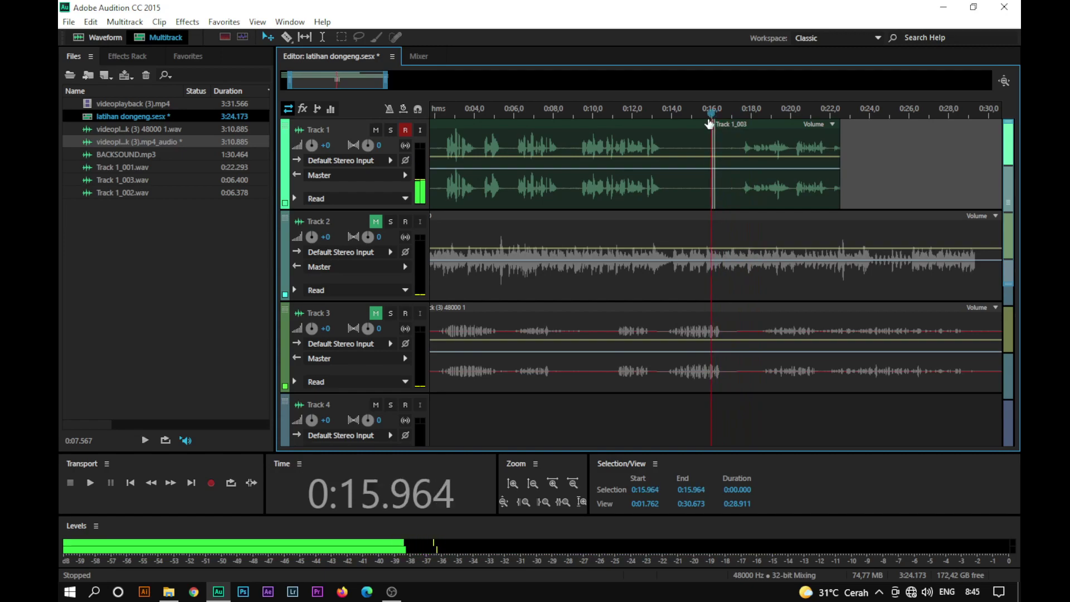
click(211, 482)
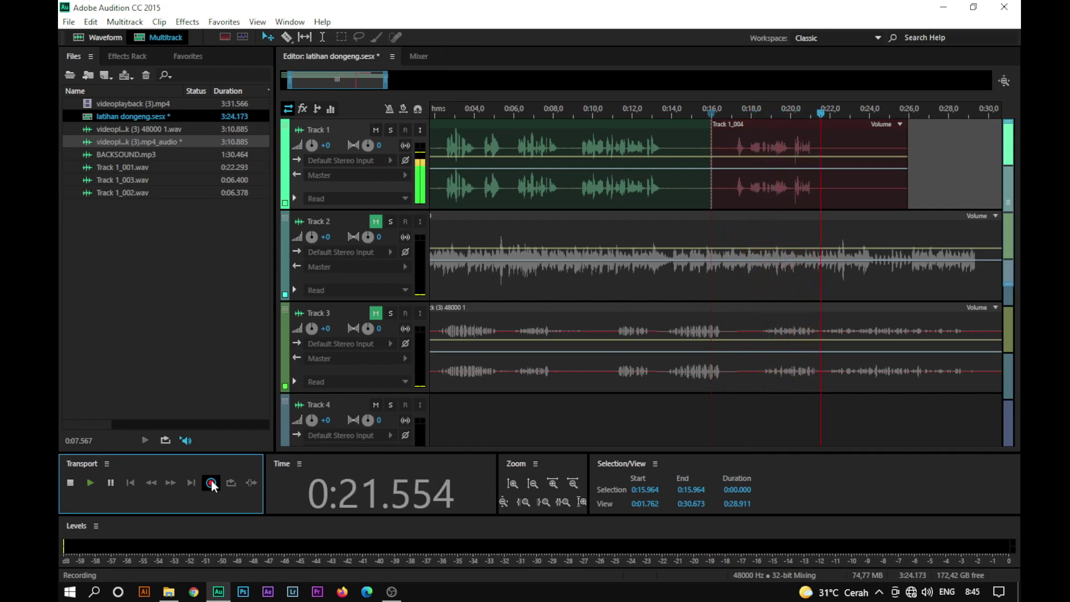
click(727, 110)
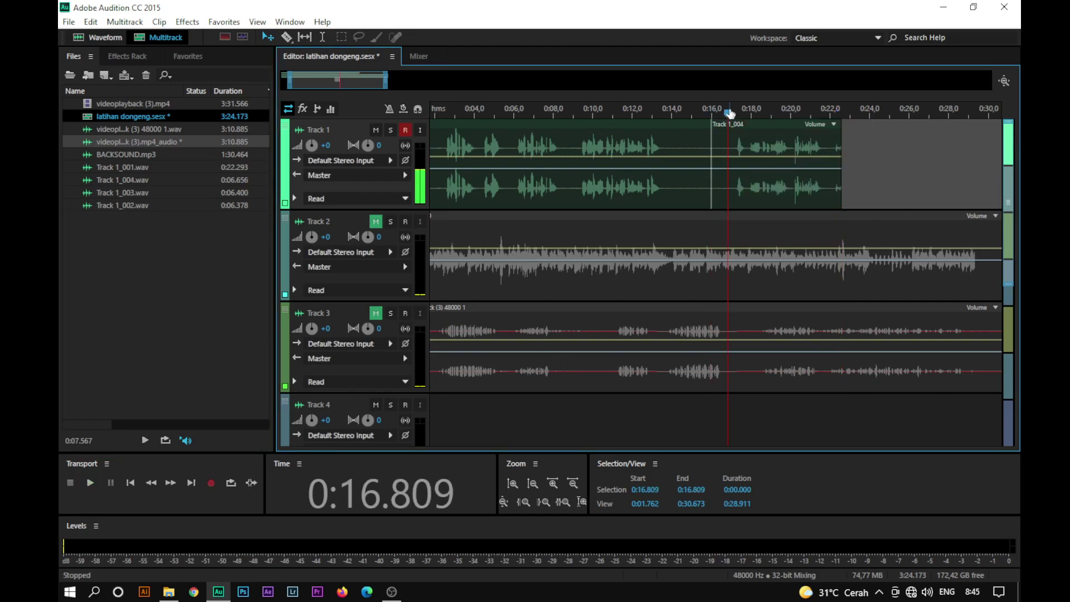
Play back the newest Track 1 take and place the playhead in its closing pause at about 0:22.05.
key(space)
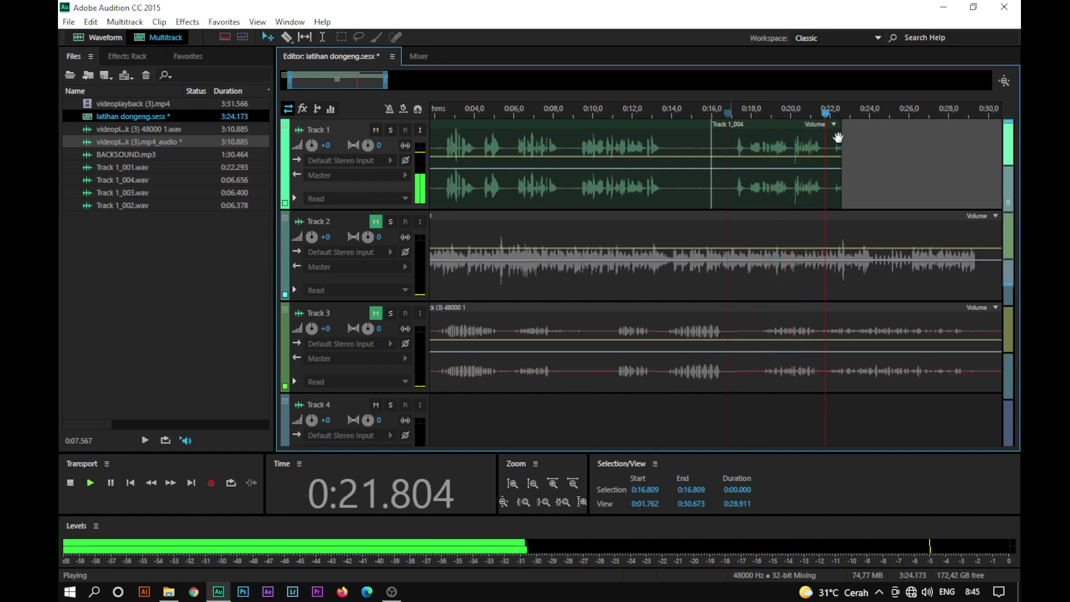
key(space)
key(space)
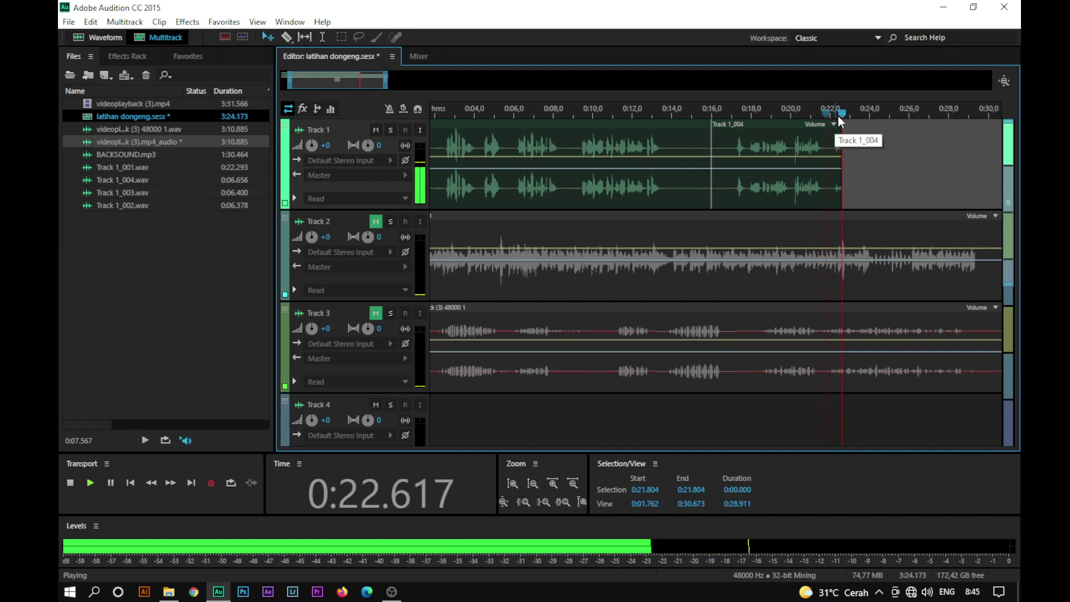
key(space)
drag(827, 111, 826, 114)
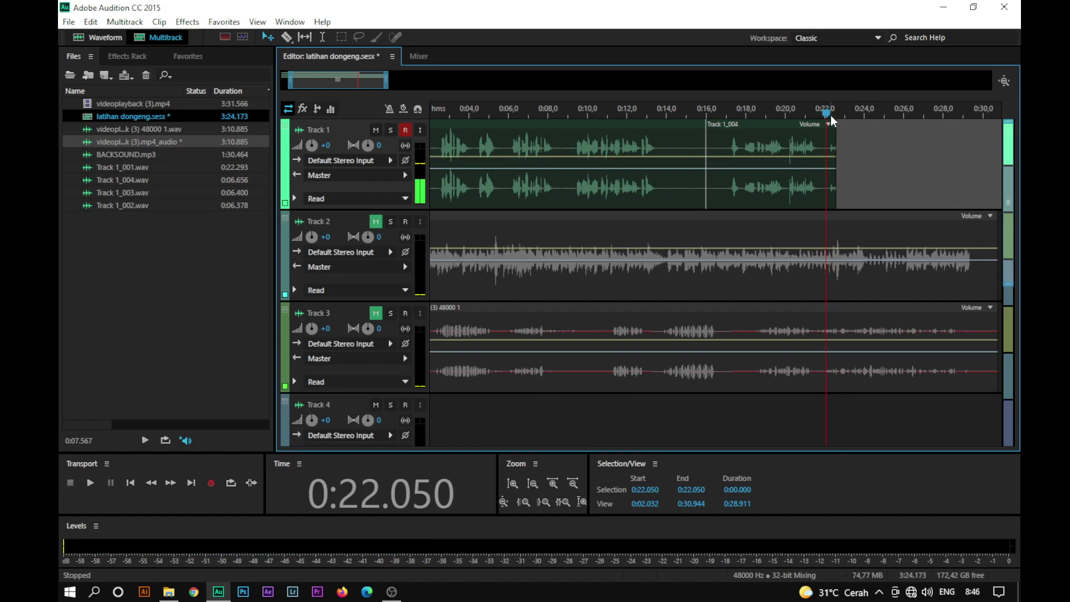
Split the Track 1_004 take at about 0:22.05 and remove its tail.
key(r)
click(828, 148)
click(831, 149)
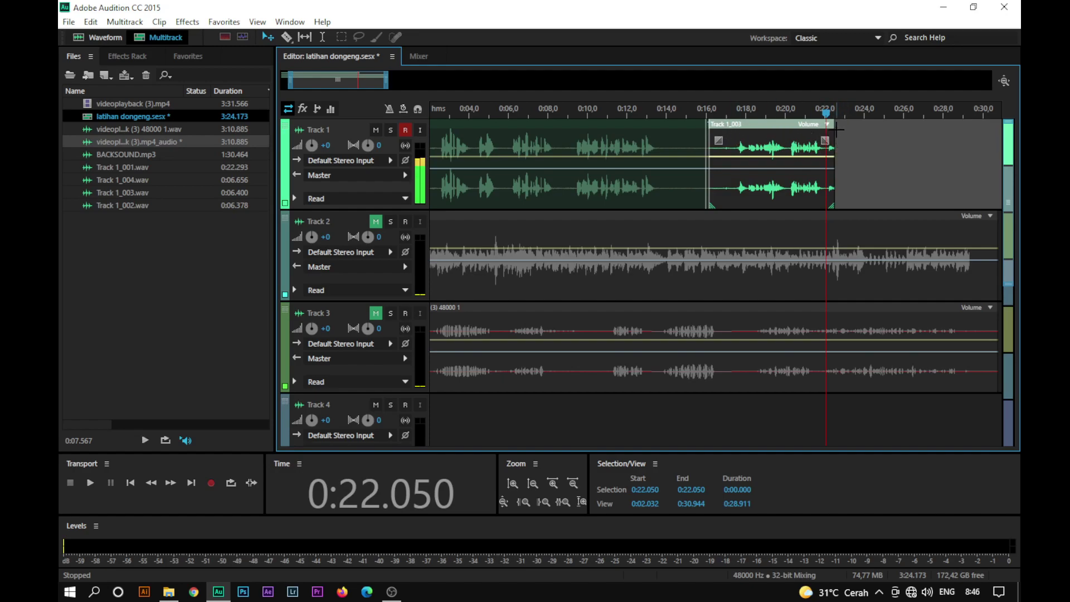
Open the Track 1_003 take in the waveform editor and delete everything after about 0:22.08.
double_click(783, 129)
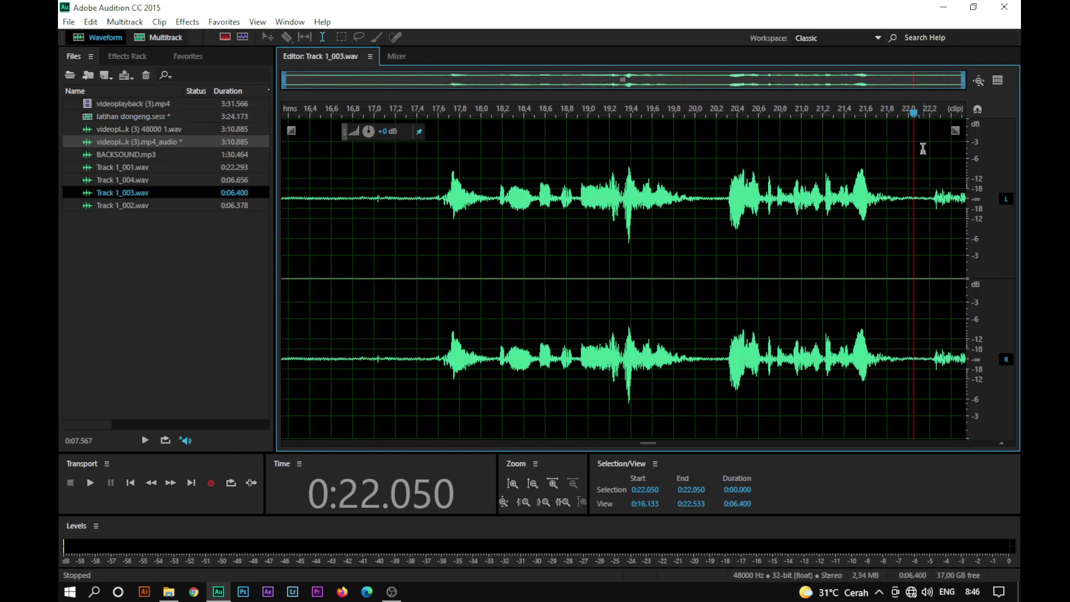
drag(918, 180, 1009, 192)
key(Delete)
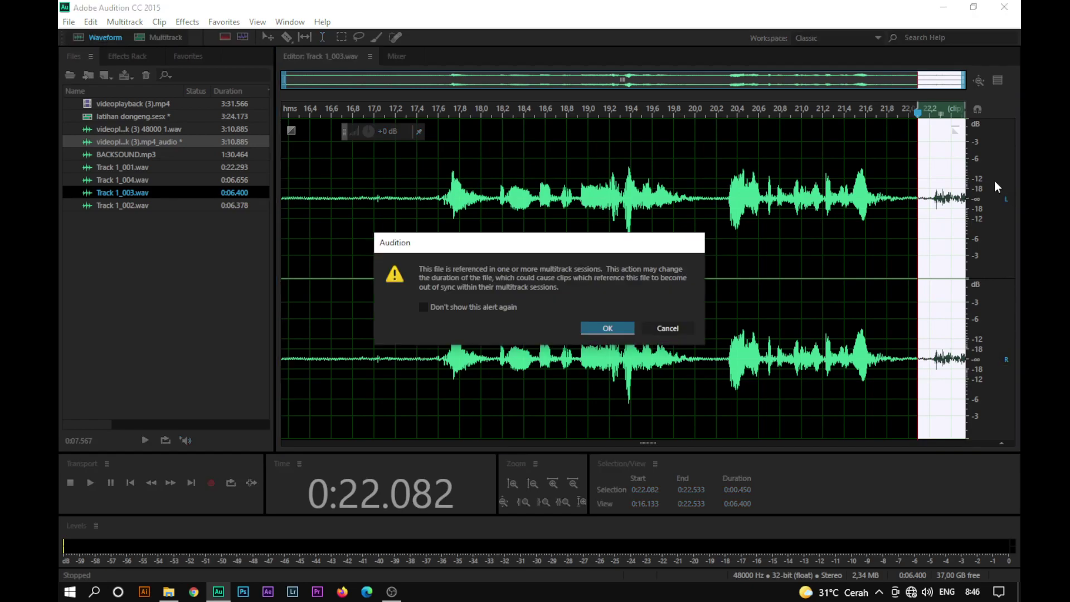
click(617, 327)
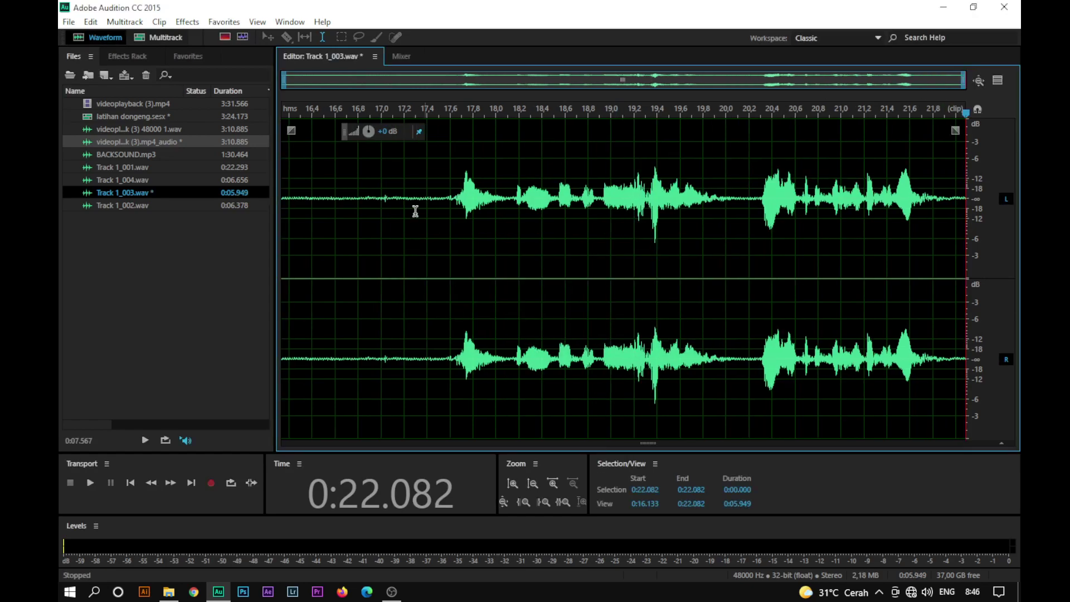
Delete the silent opening of the Track 1_003 take, about 1.25 seconds, and return to the multitrack session.
drag(425, 197, 216, 166)
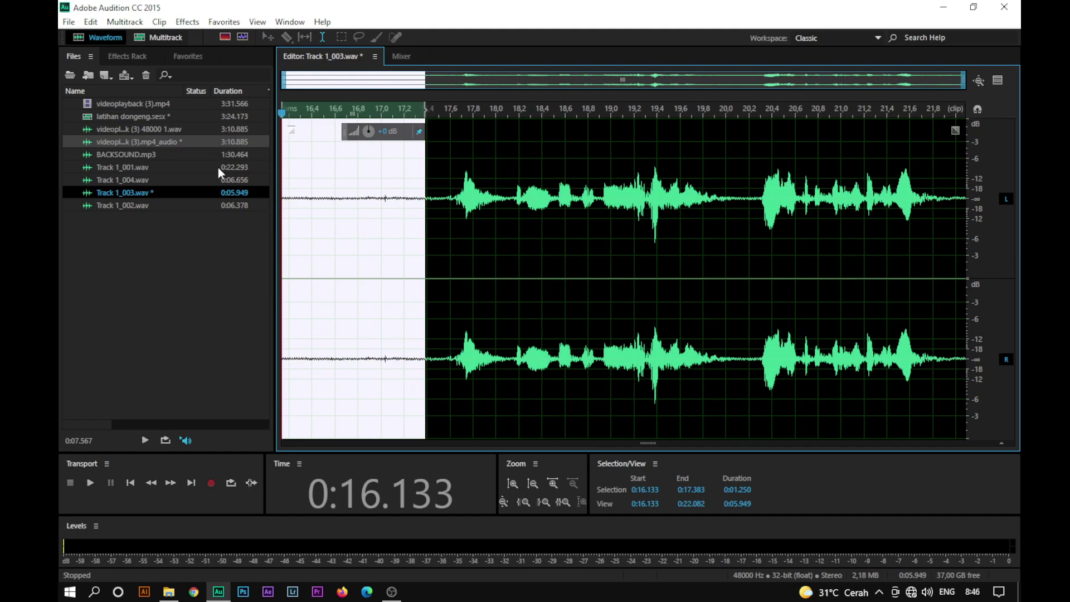
key(Delete)
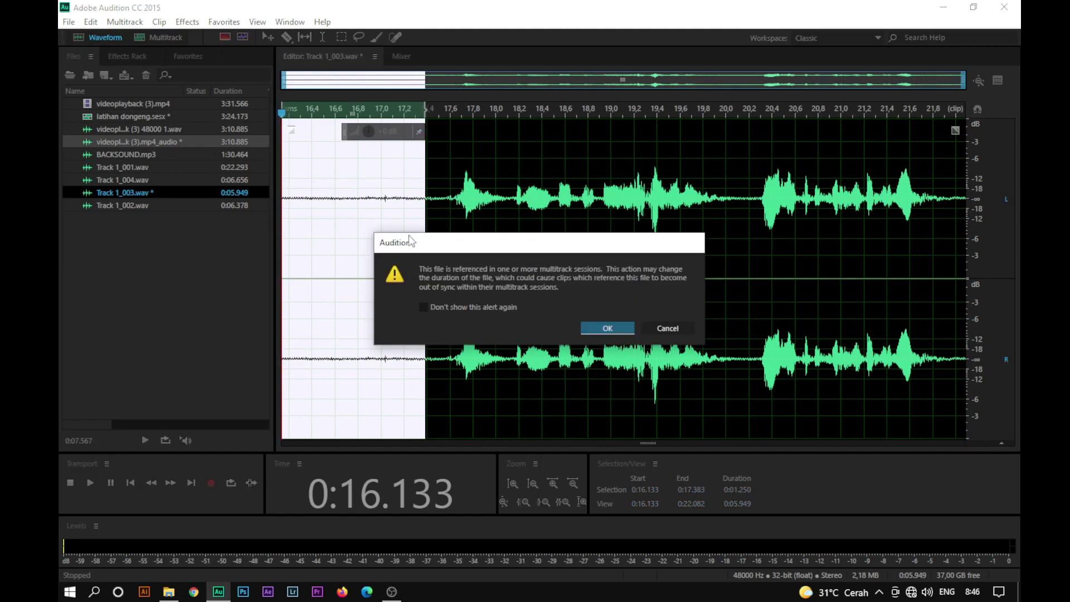
click(608, 328)
click(151, 38)
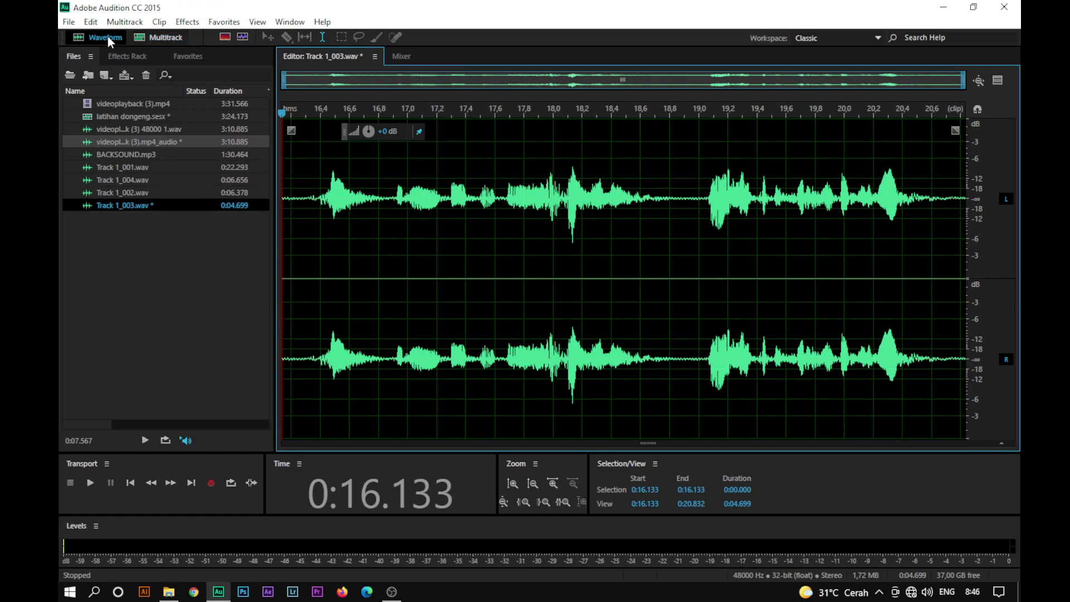
click(156, 39)
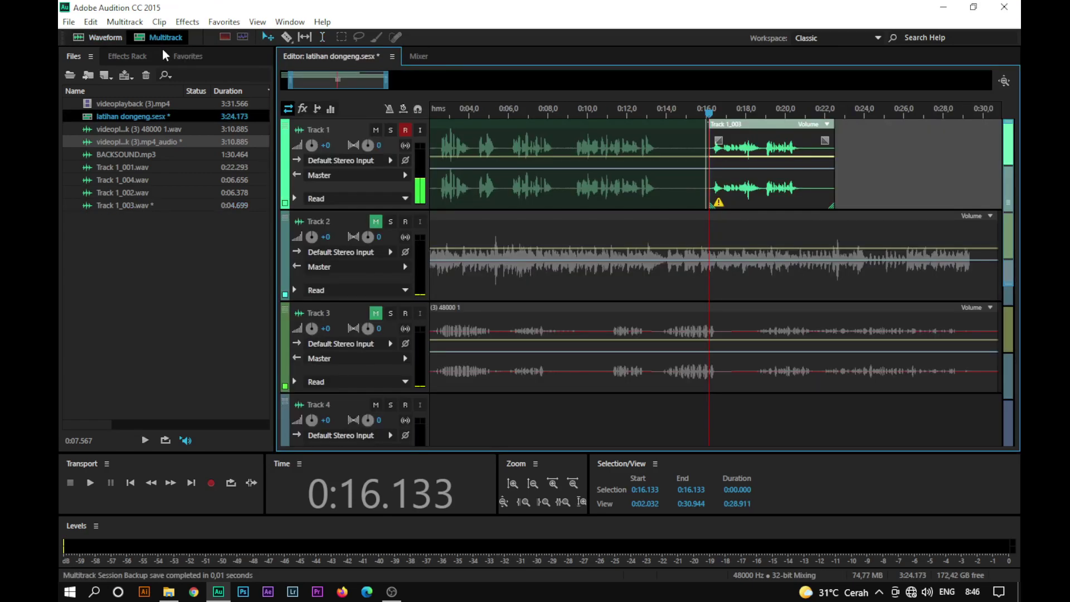
Save the session without copying the outside media, and save the changes to Track 1_003.wav.
click(720, 114)
key(ctrl+s)
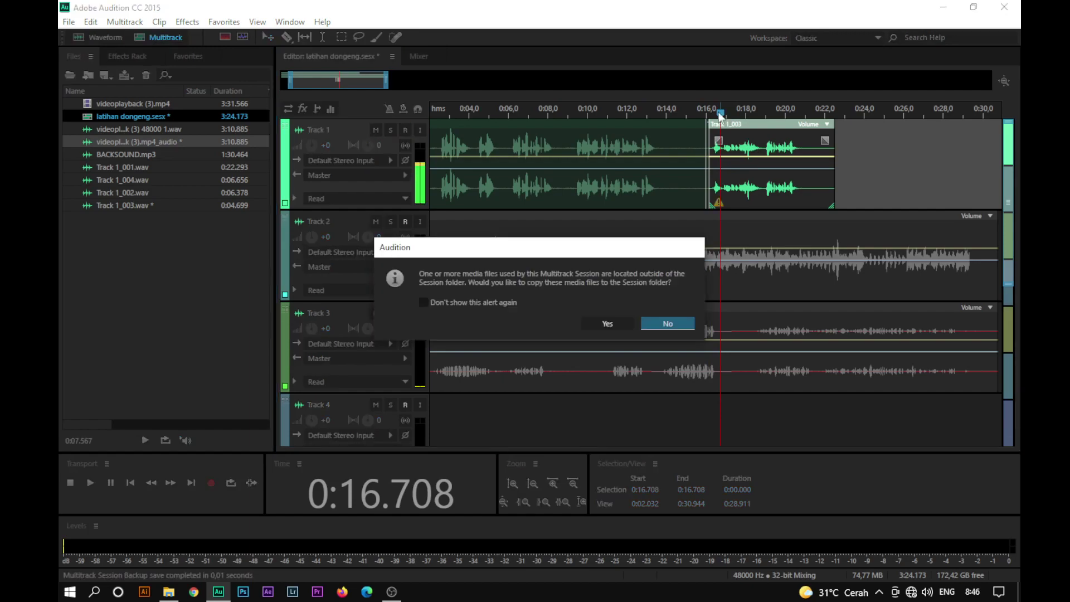
click(676, 325)
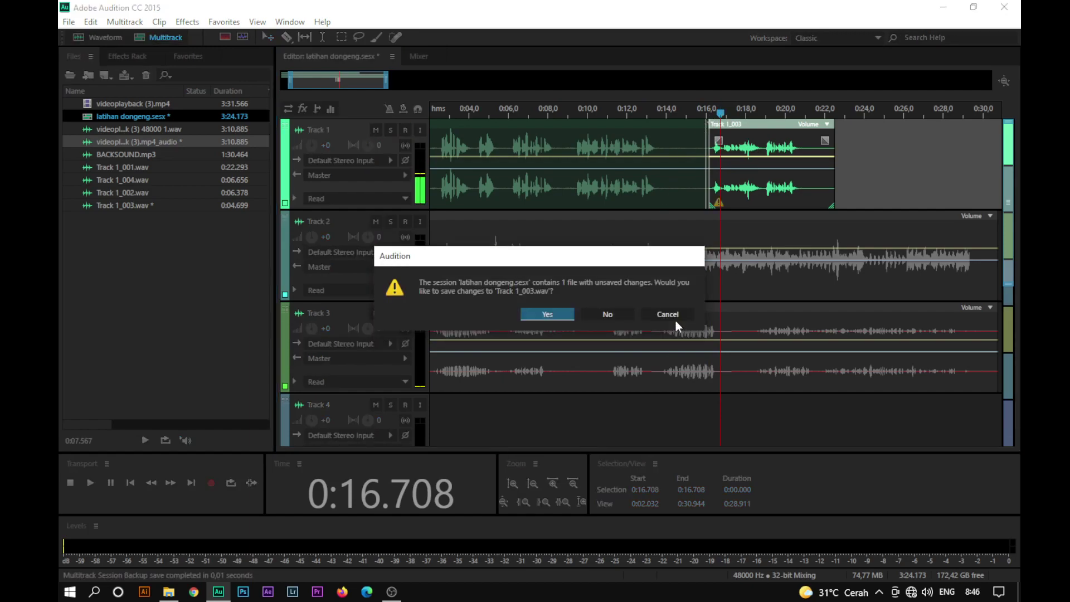
click(547, 313)
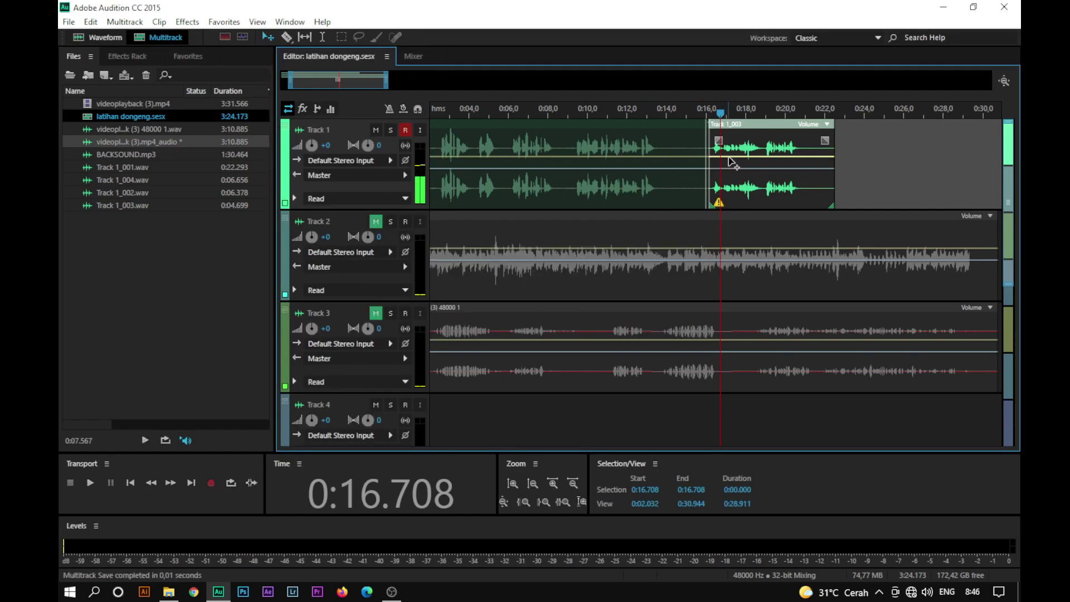
Play back the trimmed Track 1_003 clip and inspect its warning options and its waveform.
key(space)
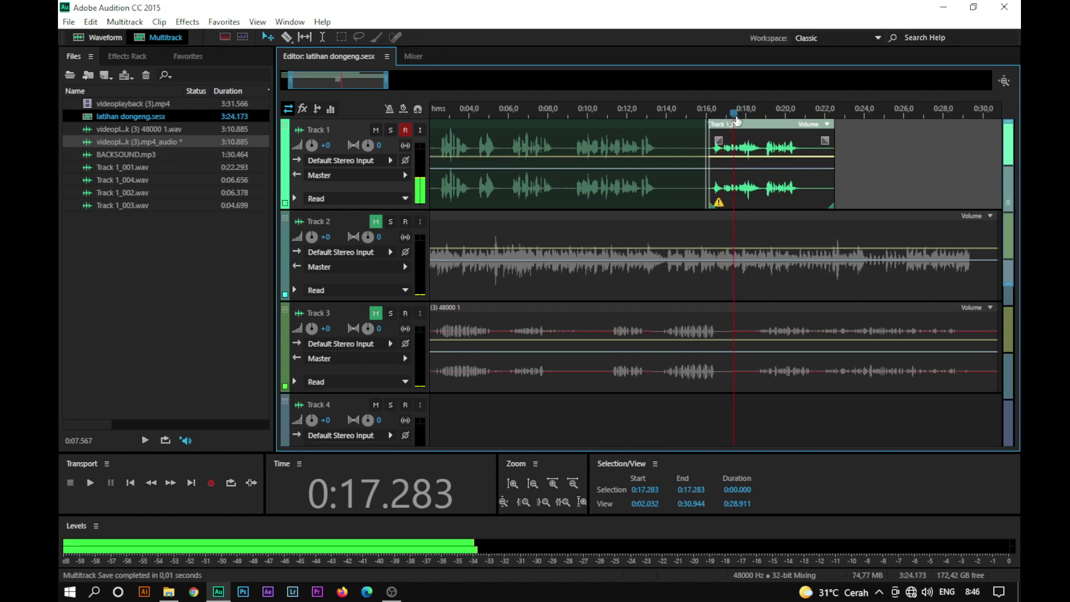
click(714, 123)
key(space)
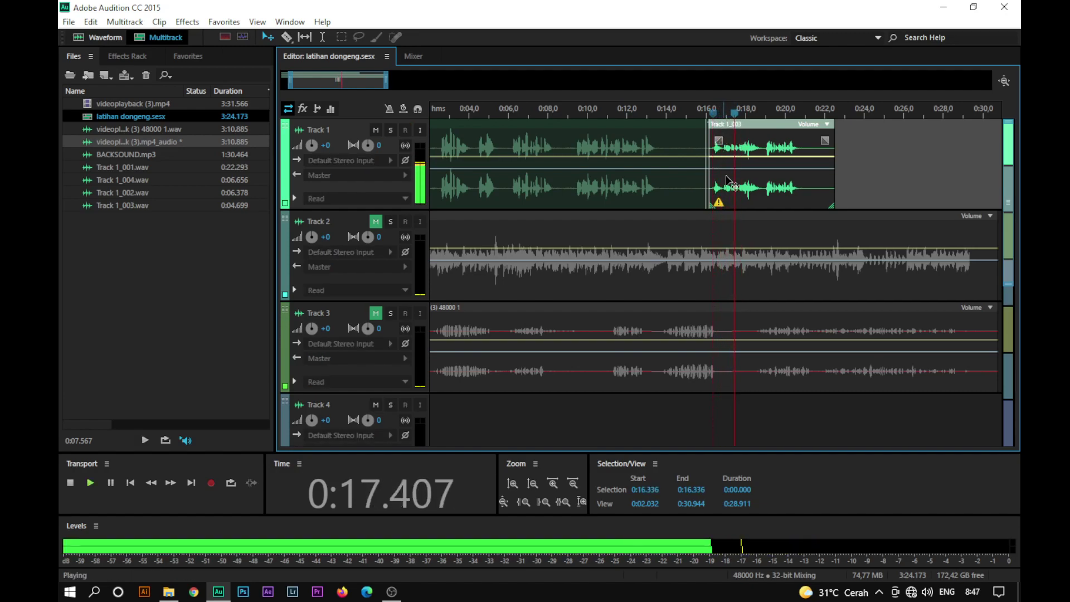
key(space)
click(719, 202)
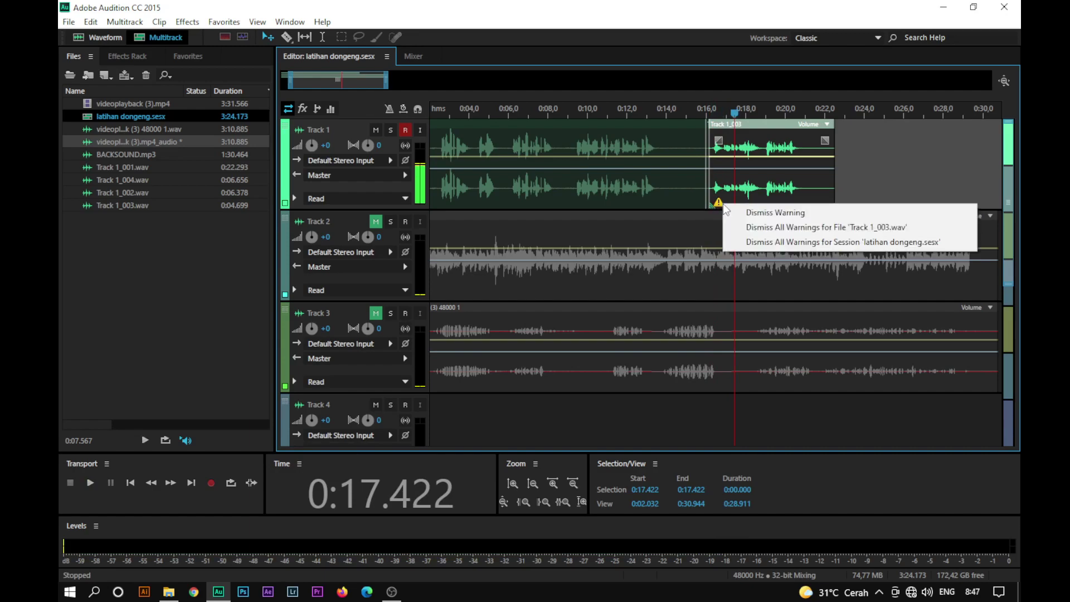
key(Escape)
double_click(760, 168)
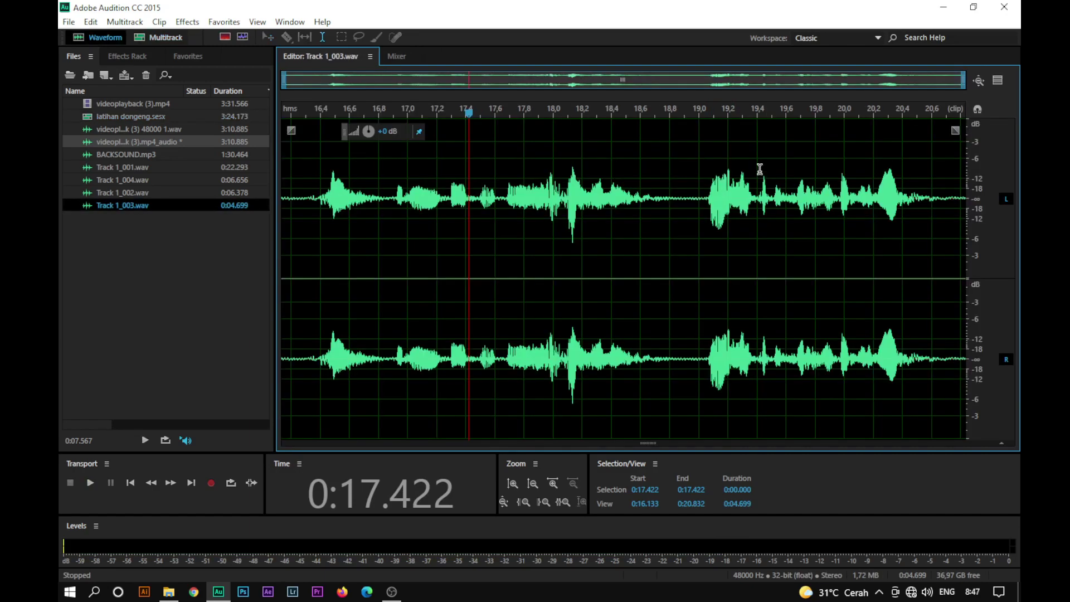
click(152, 37)
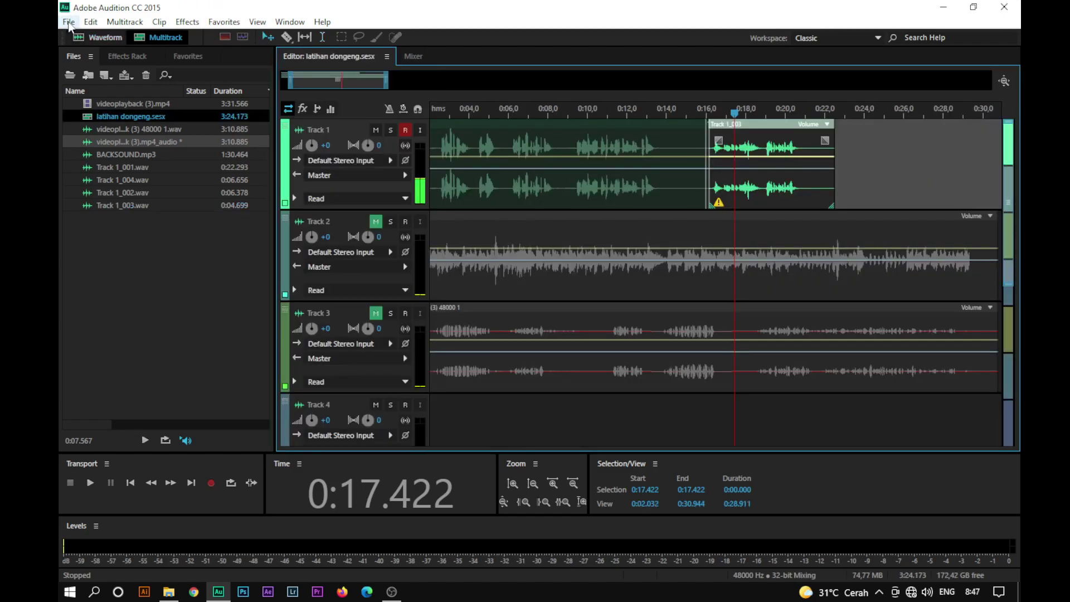
Save the session again and copy the outside media files into the session folder.
click(73, 25)
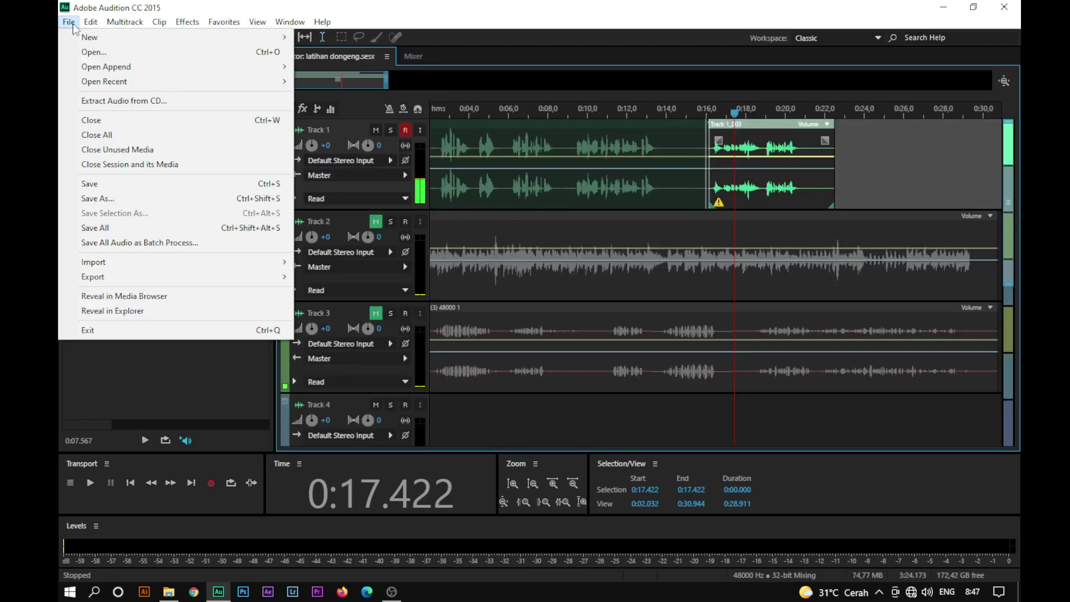
click(125, 185)
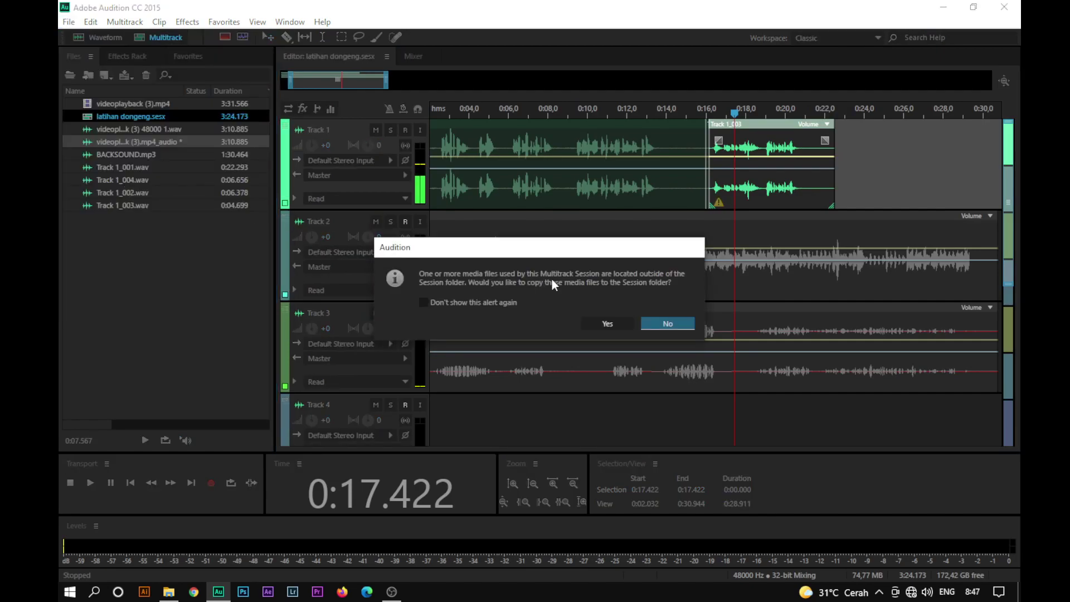
click(614, 328)
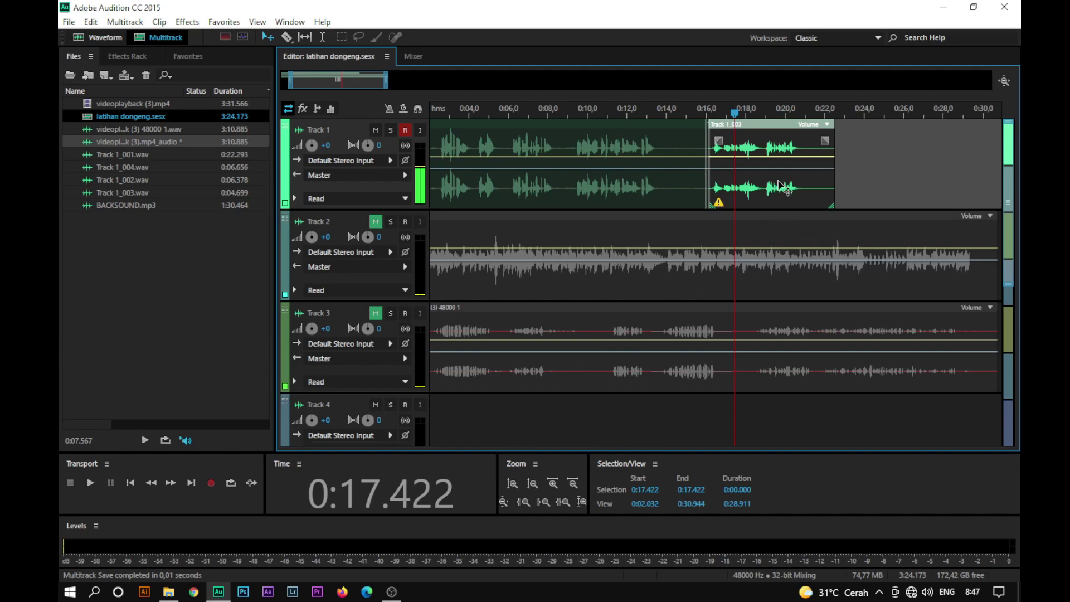
Remove the Track 1_003 clip from Track 1 and select the Track 1_004 clip beneath it.
click(718, 203)
click(798, 179)
key(ctrl+z)
click(770, 146)
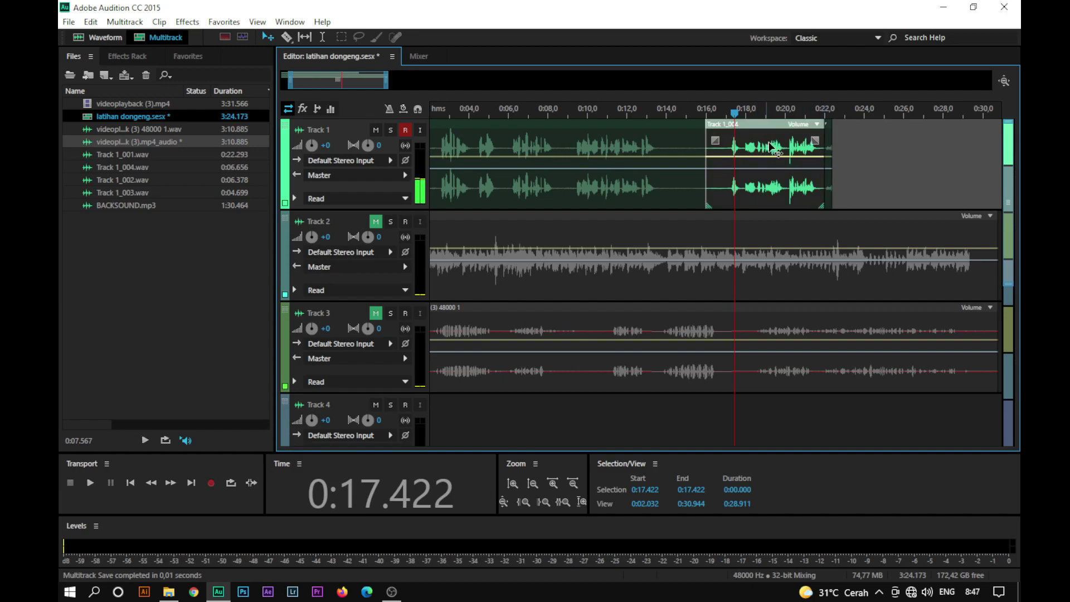
Trim the Track 1_002 clip at both ends so it runs from about 0:16.8 to about 0:21.6.
key(ctrl+z)
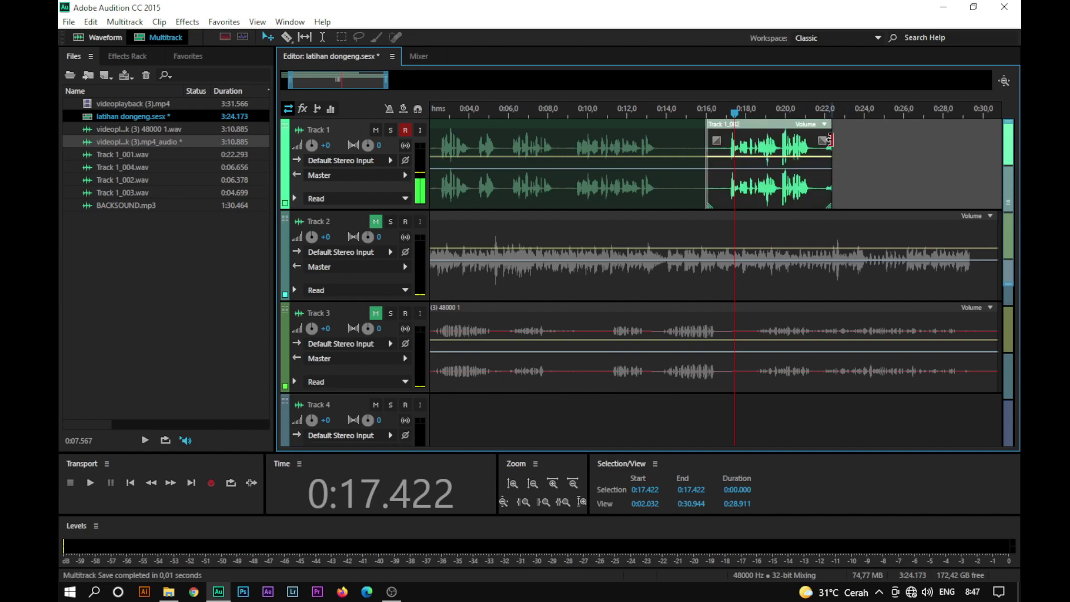
drag(828, 141, 816, 141)
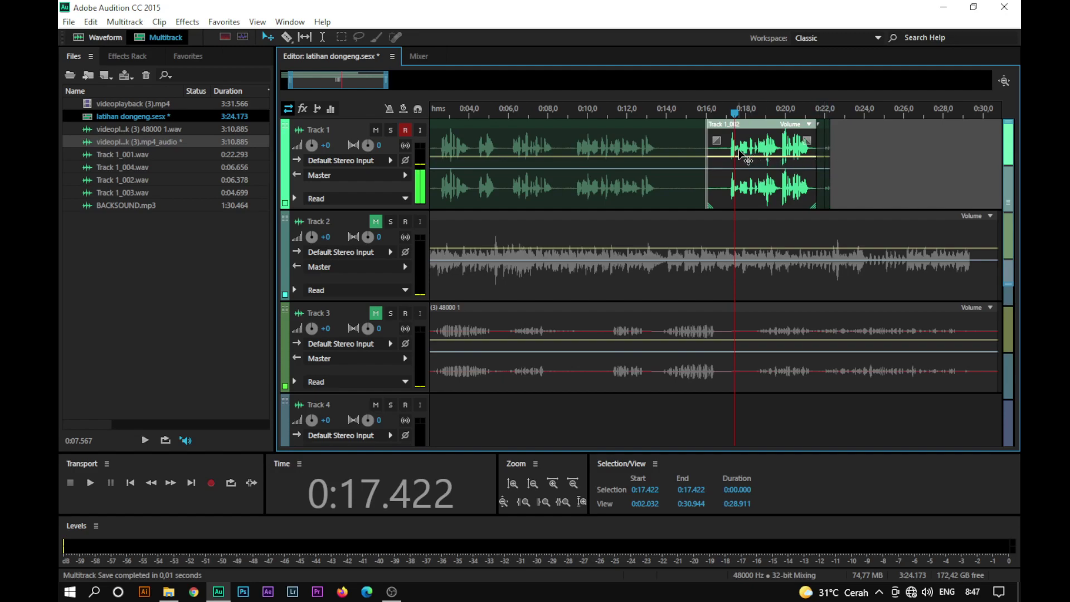
drag(710, 146, 723, 147)
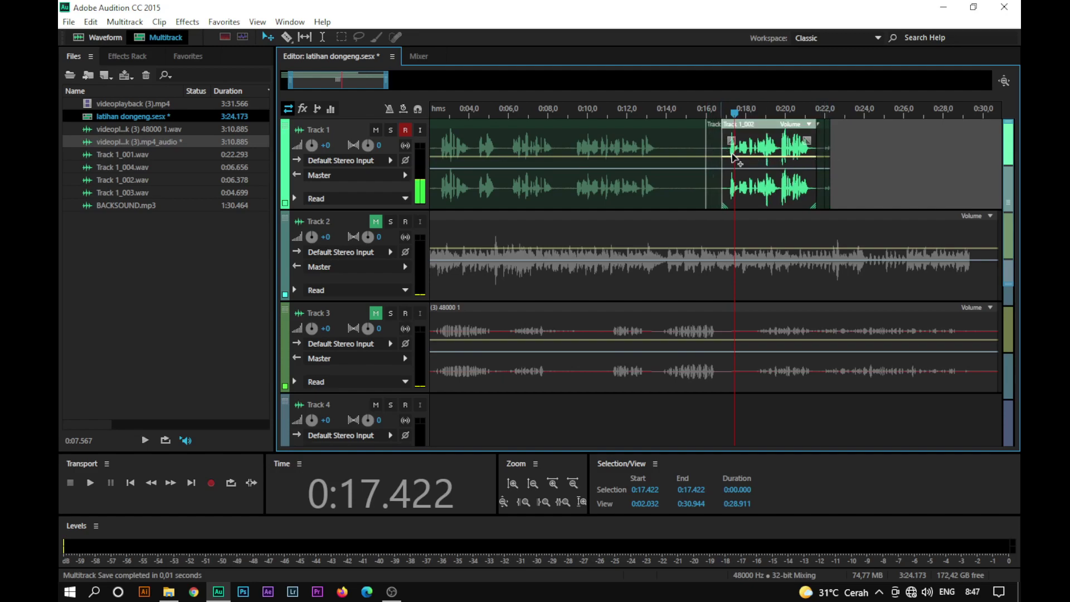
Remove the Track 1_002 and Track 1_004 clips so only the original recording remains, and disarm Track 1 for recording.
key(ctrl+z)
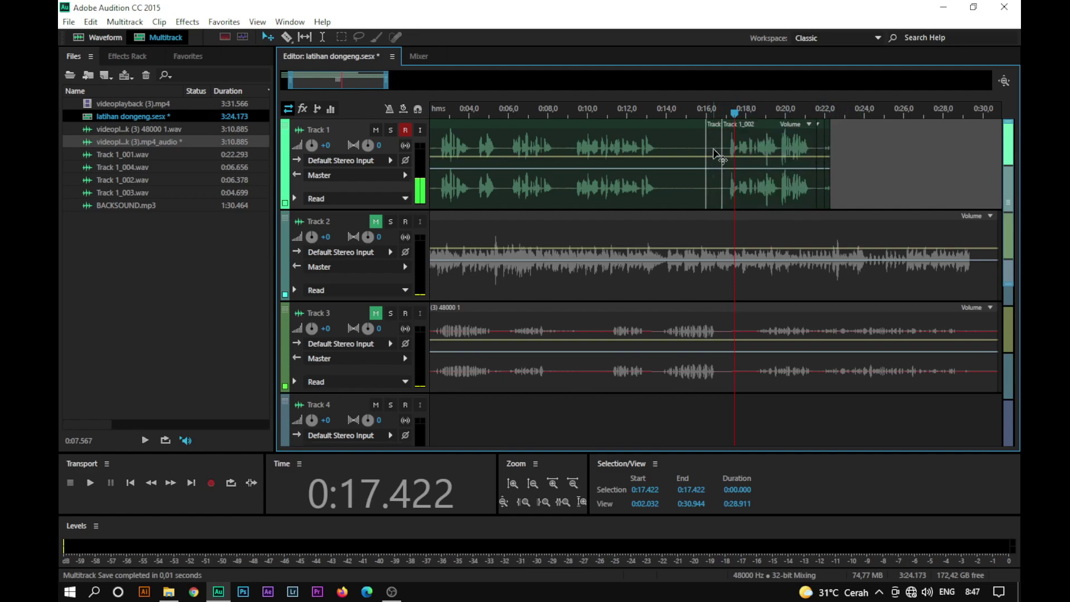
key(ctrl+z)
click(888, 151)
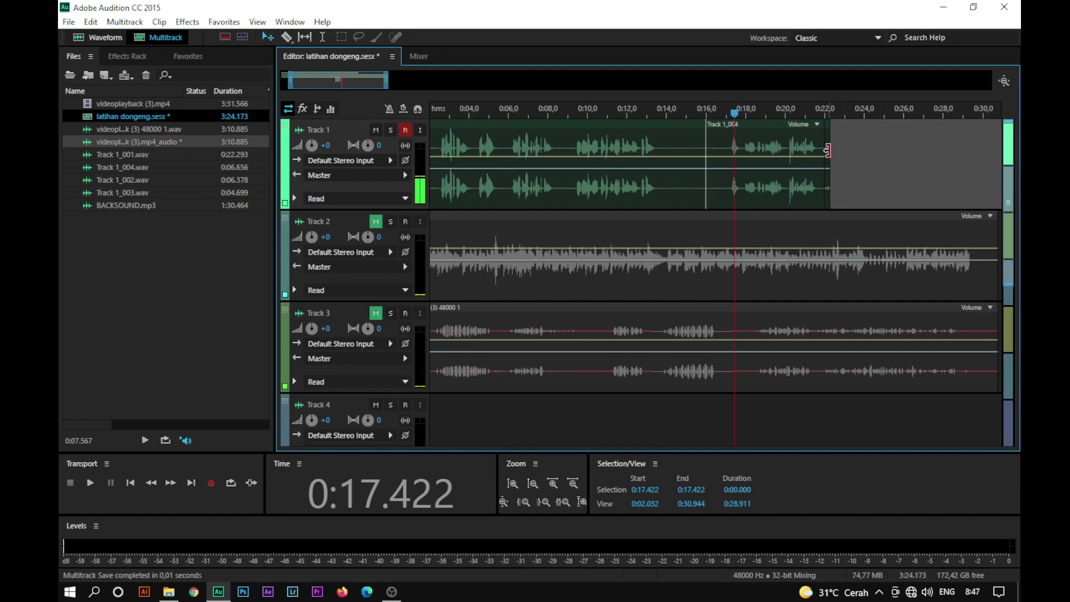
key(ctrl+z)
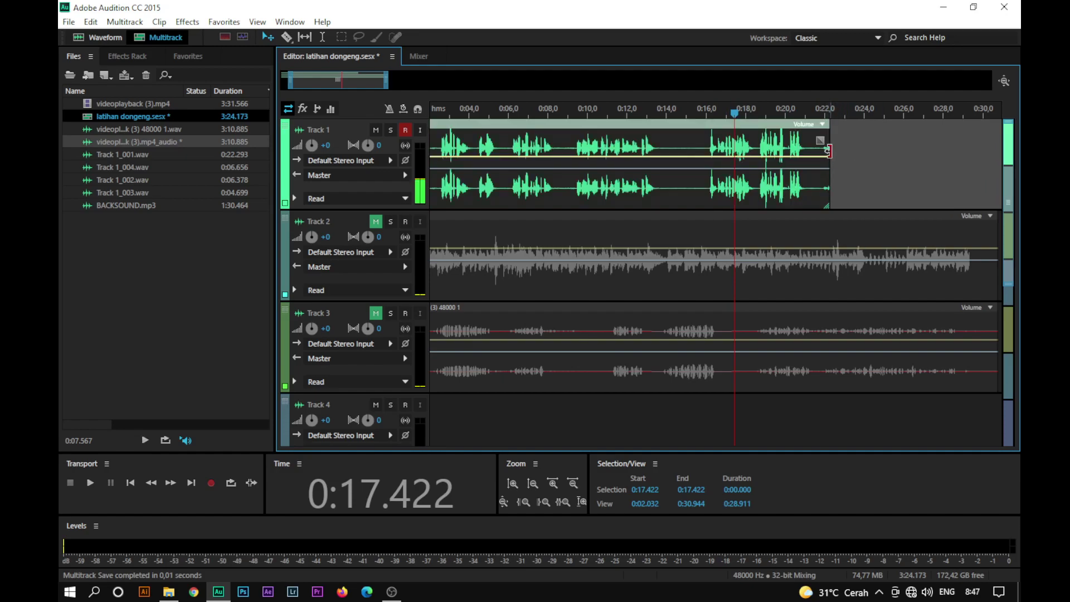
key(ctrl+s)
click(406, 132)
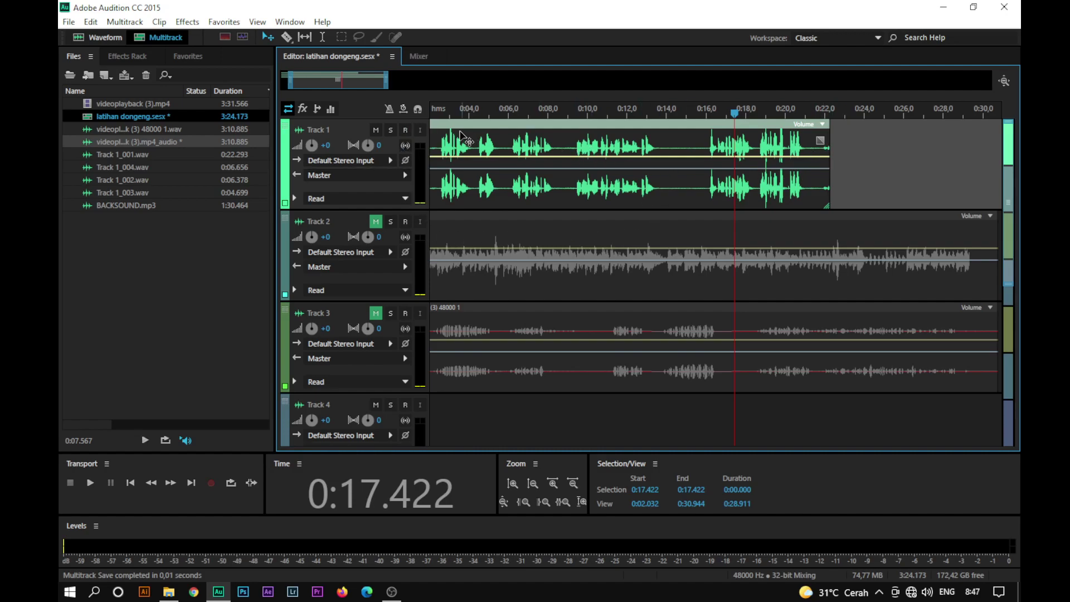
Open the Track 1_001 recording in the waveform editor and listen to it from about 0:02.4.
double_click(529, 150)
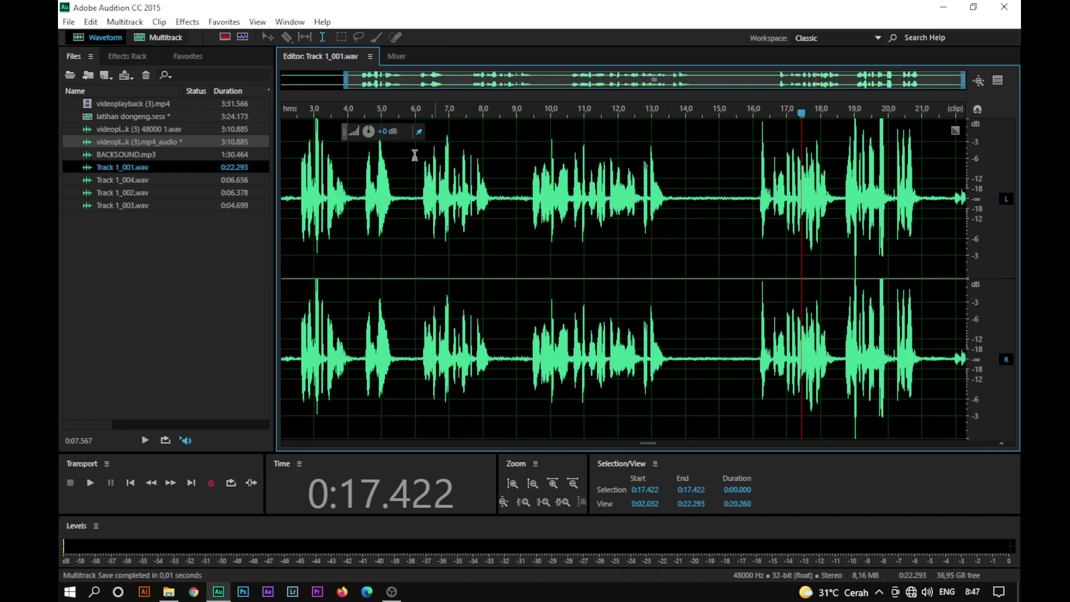
click(296, 201)
key(space)
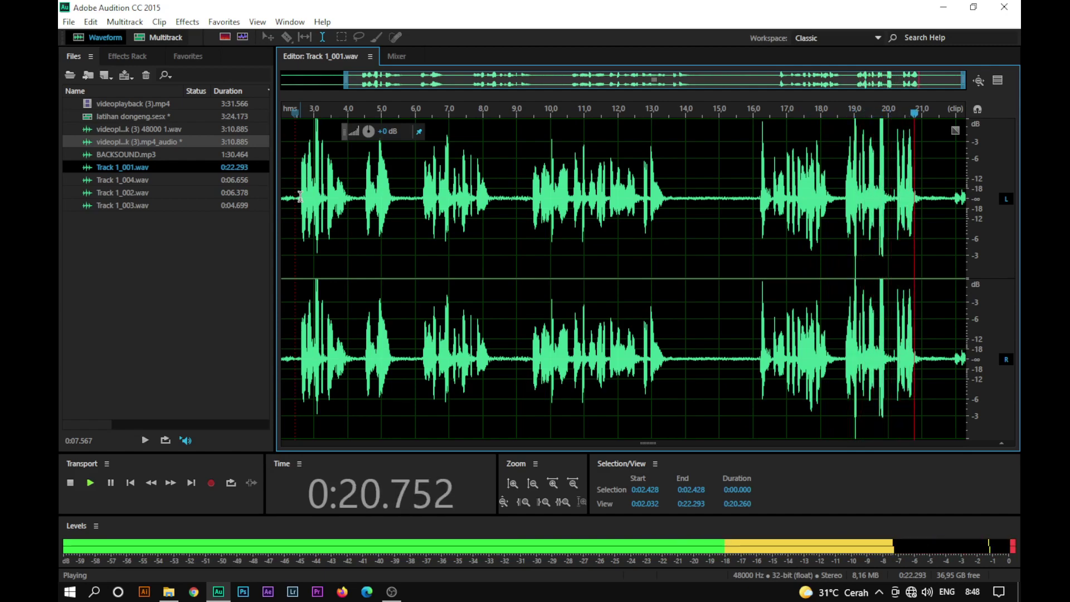
key(space)
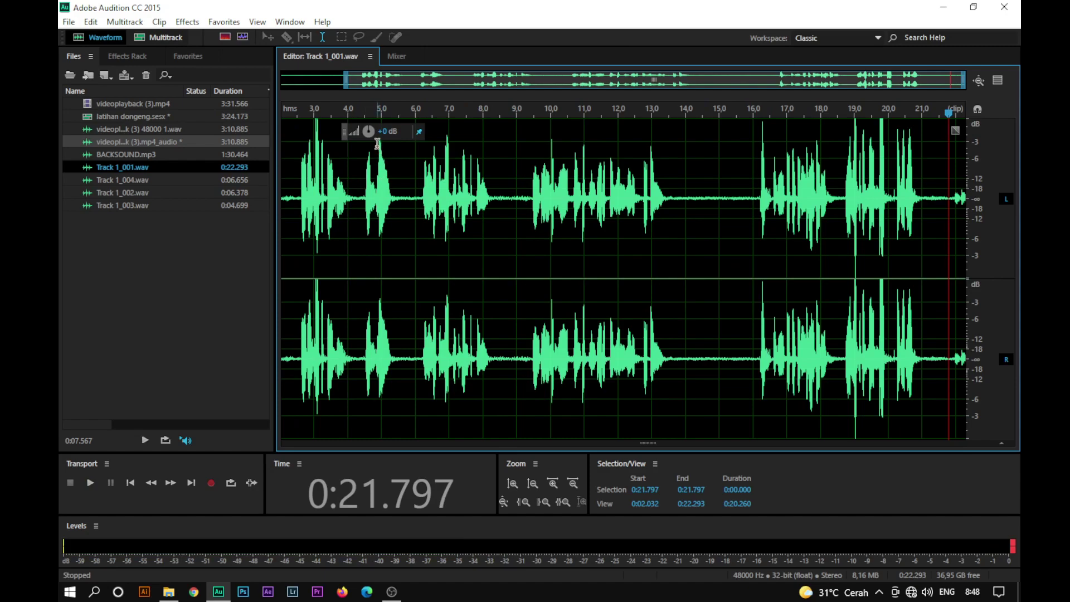
Lower the volume of the whole Track 1_001 recording slightly and play it back from about 0:02.6.
drag(369, 132, 372, 134)
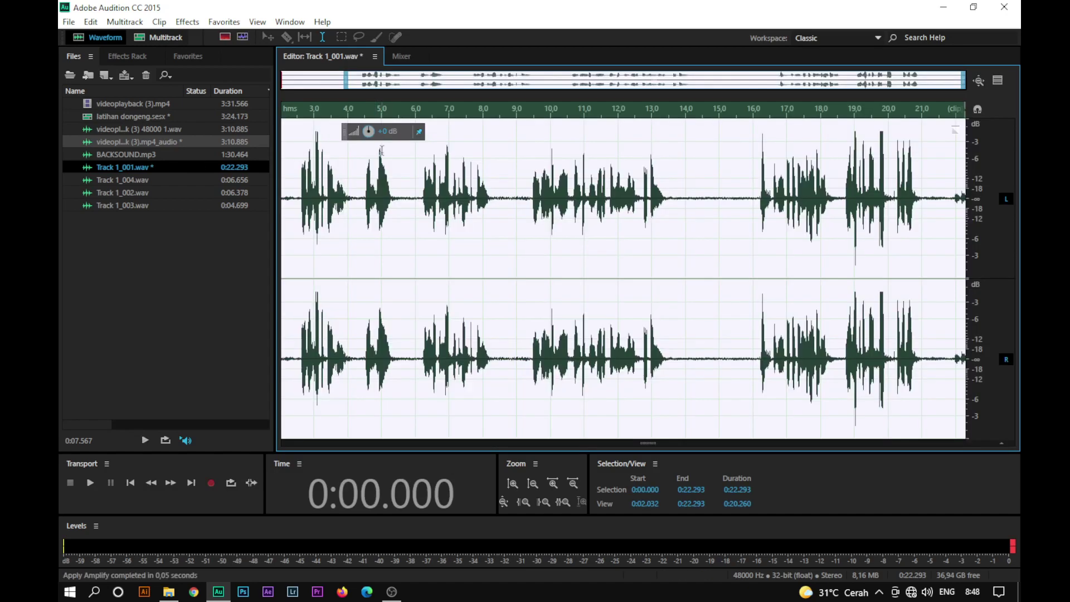
click(303, 199)
key(space)
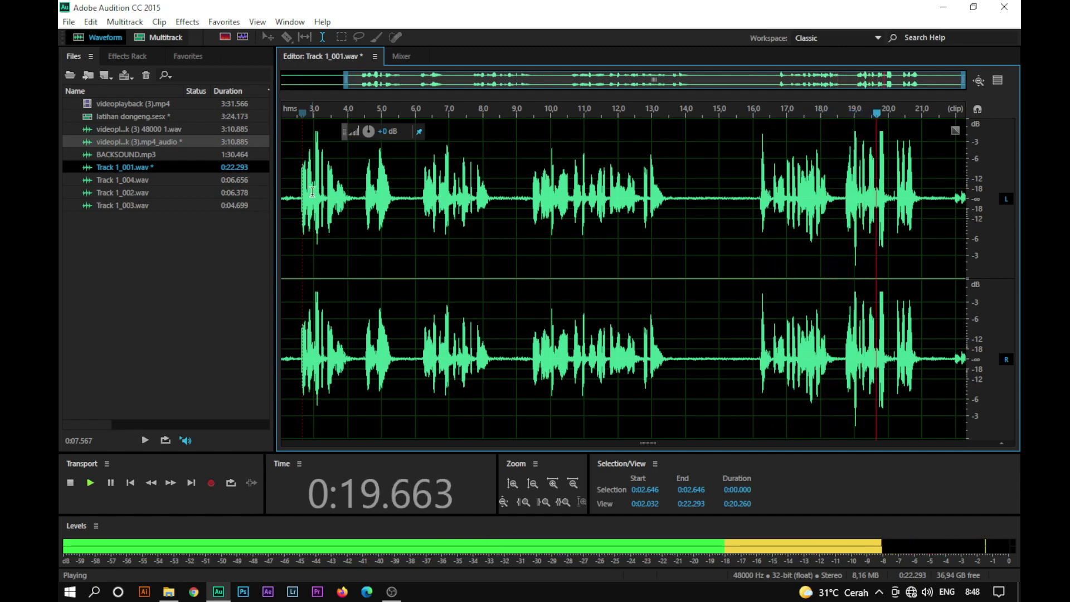
key(space)
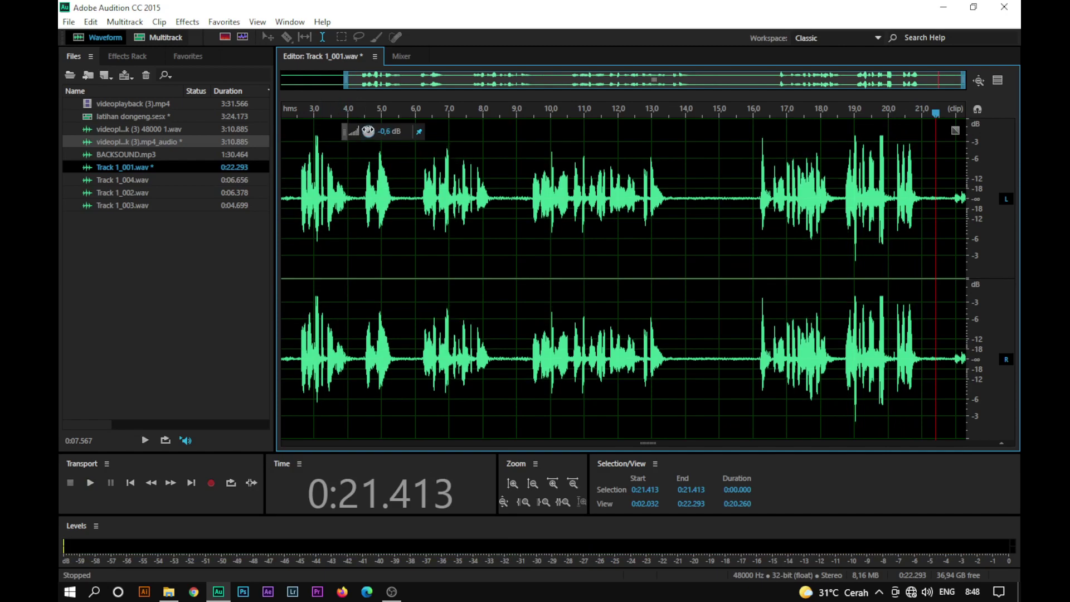
Lower the Track 1_001 recording by about 0.6 dB, check it from about 0:16, and save the file.
drag(369, 132, 368, 131)
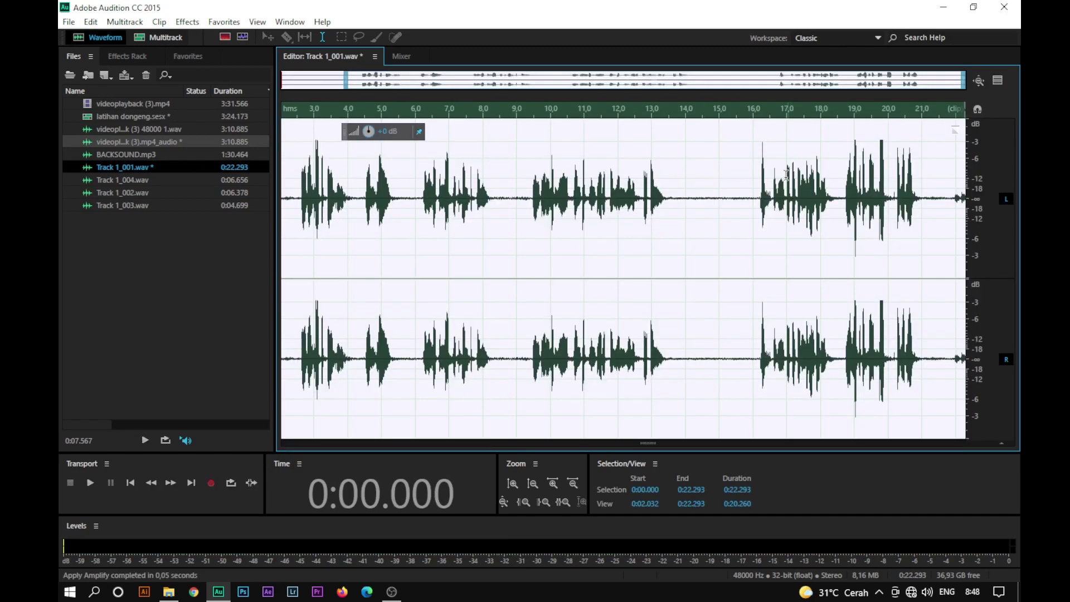
click(753, 185)
key(space)
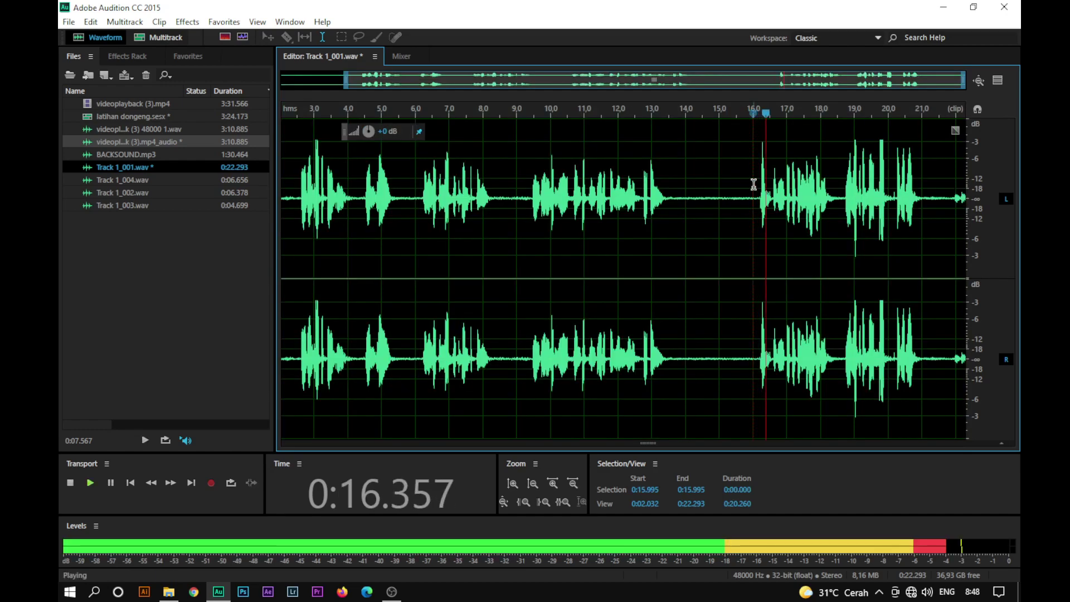
key(space)
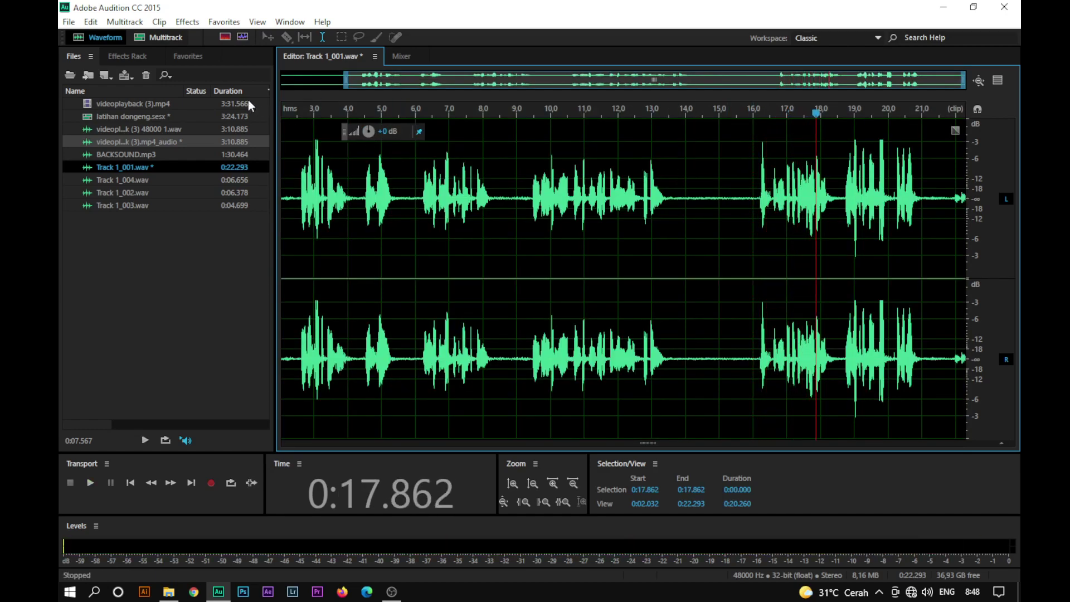
key(ctrl+s)
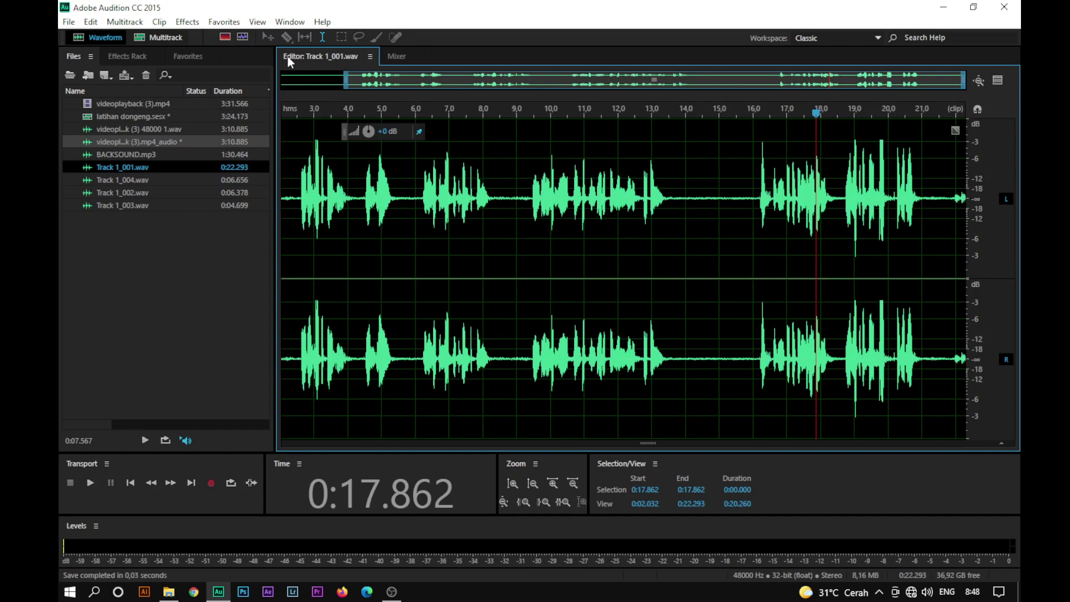
Return to the multitrack session, unmute Tracks 2 and 3, and play the mix from the beginning.
click(166, 38)
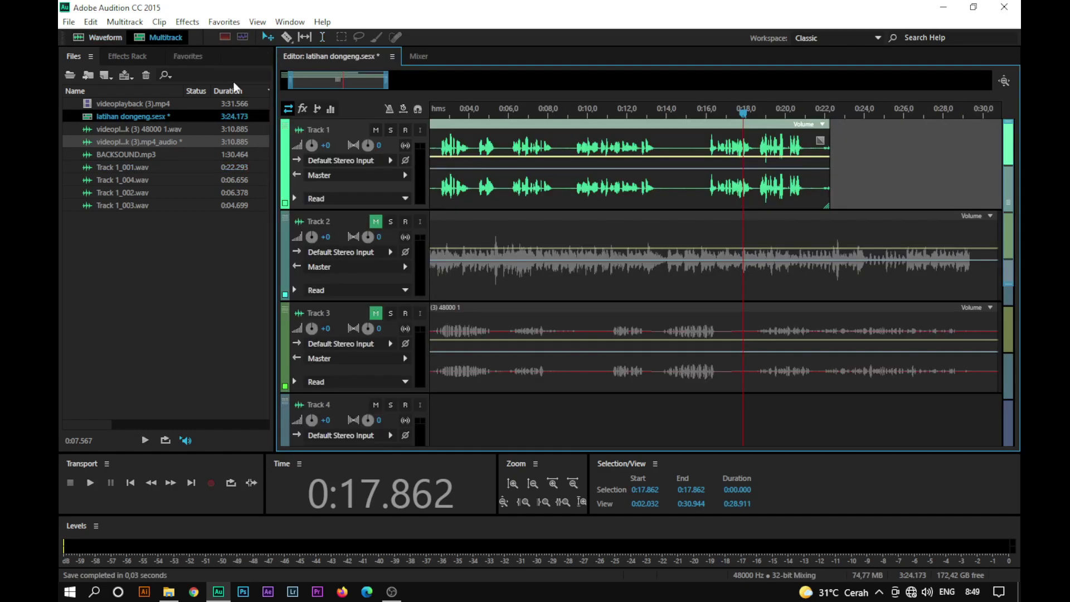
click(377, 222)
click(376, 313)
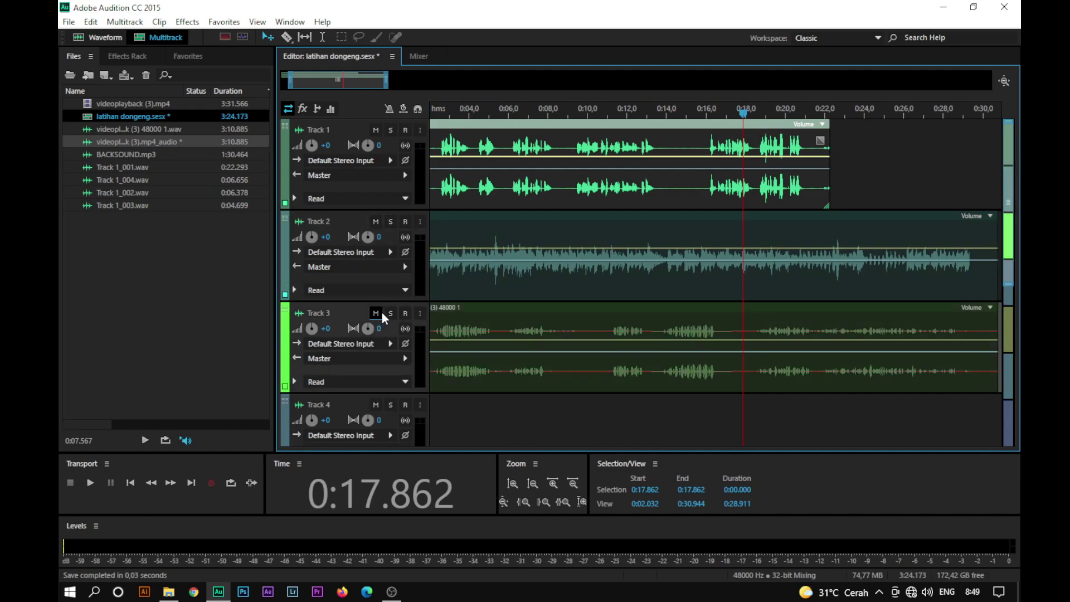
drag(447, 113, 390, 119)
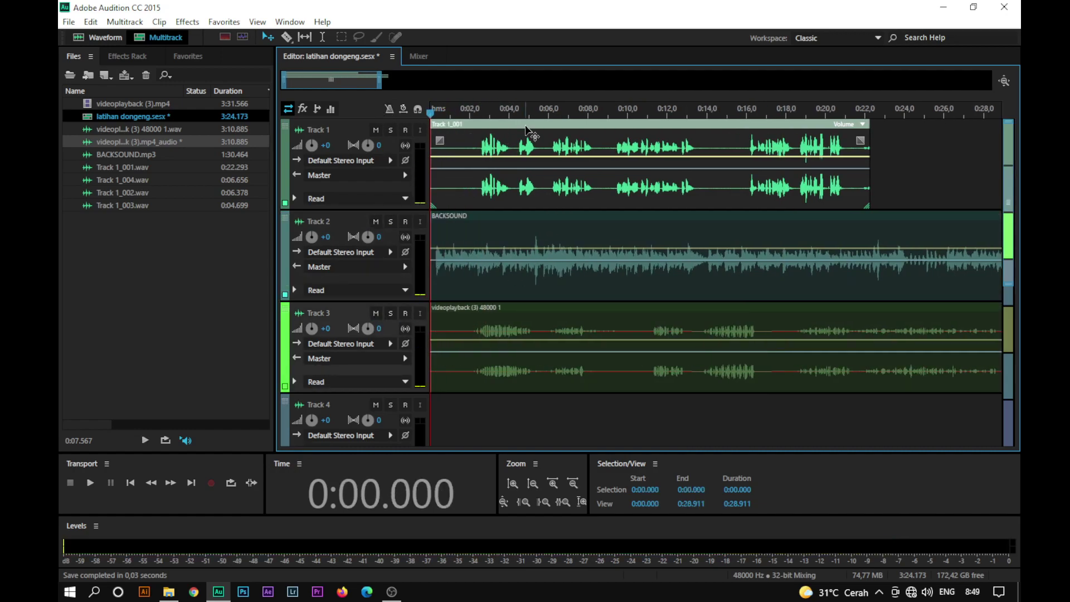
key(space)
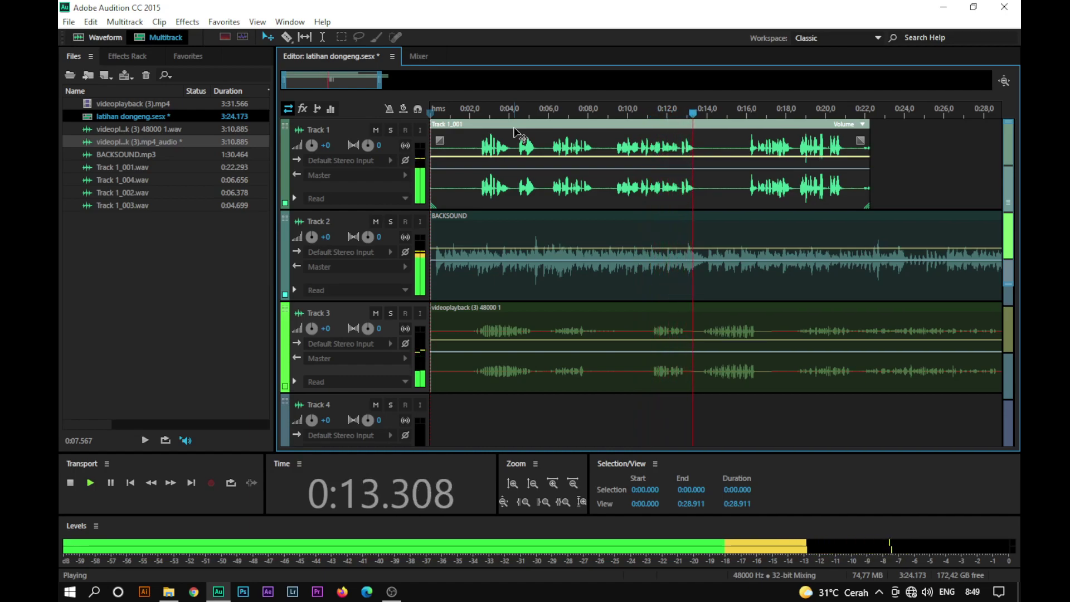
key(space)
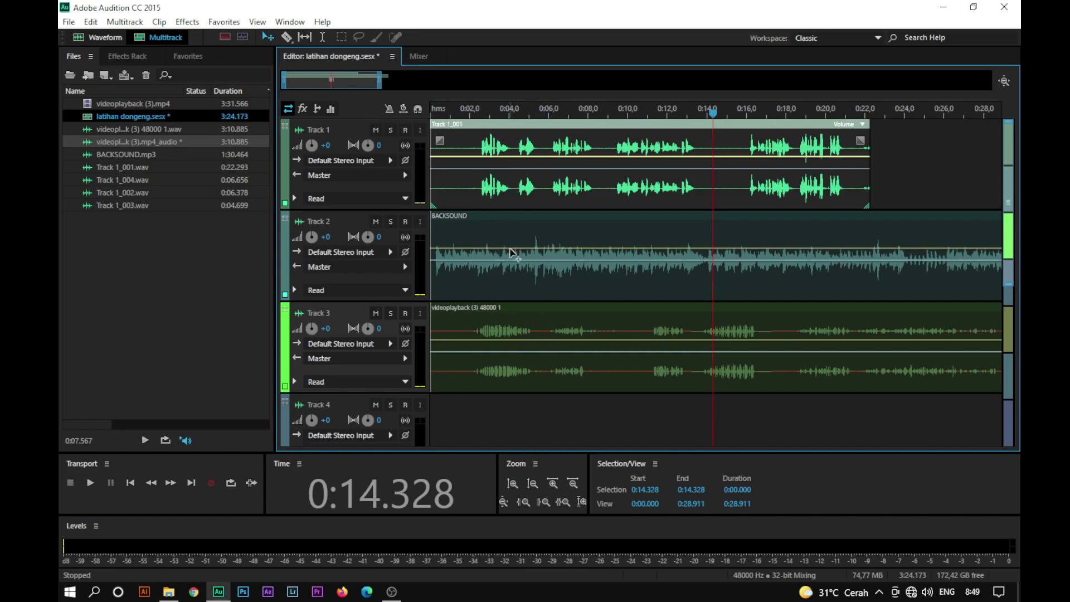
Open the Track 2 BACKSOUND clip in the waveform editor, lower its overall volume slightly, and save the file.
click(531, 262)
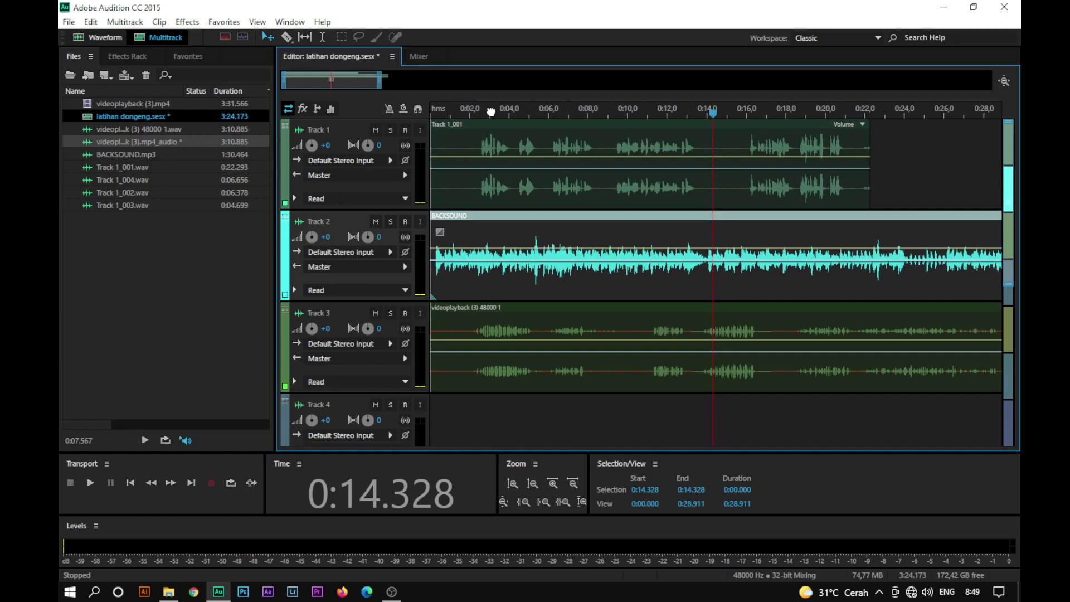
drag(450, 109, 435, 115)
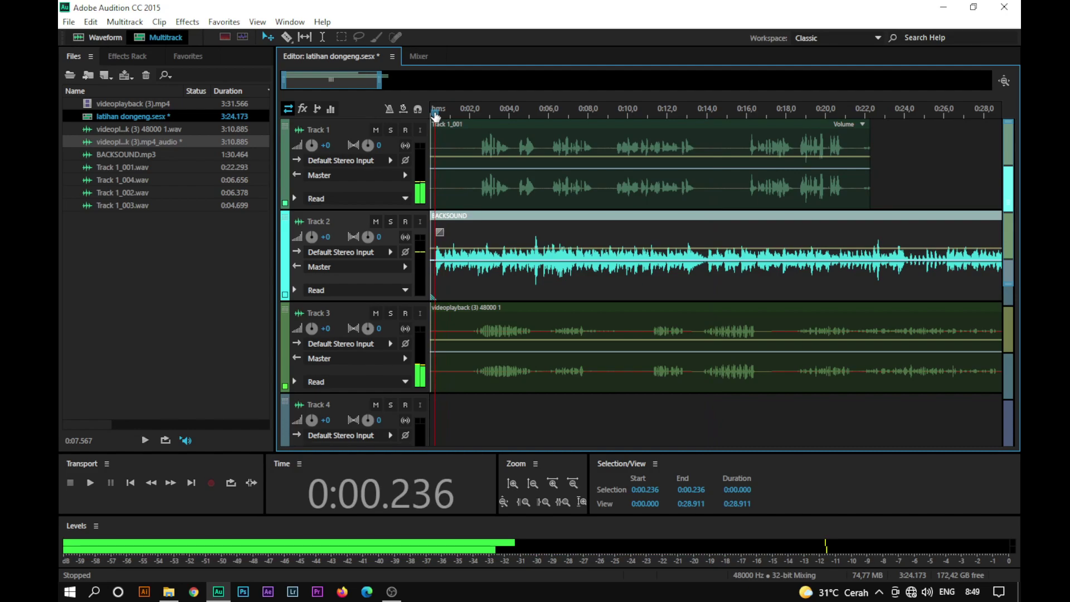
double_click(491, 259)
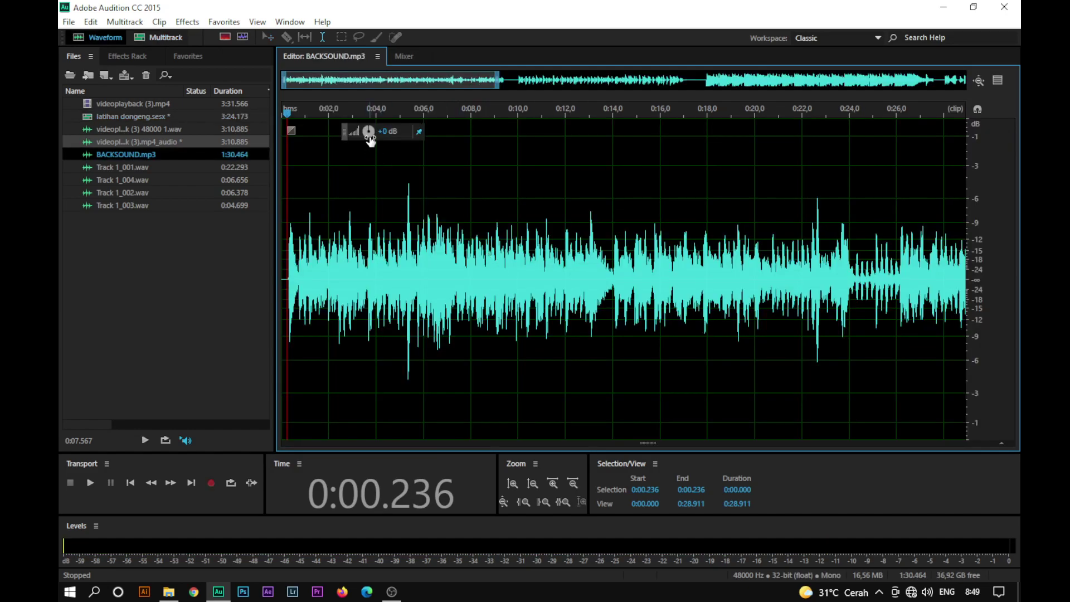
drag(371, 132, 368, 131)
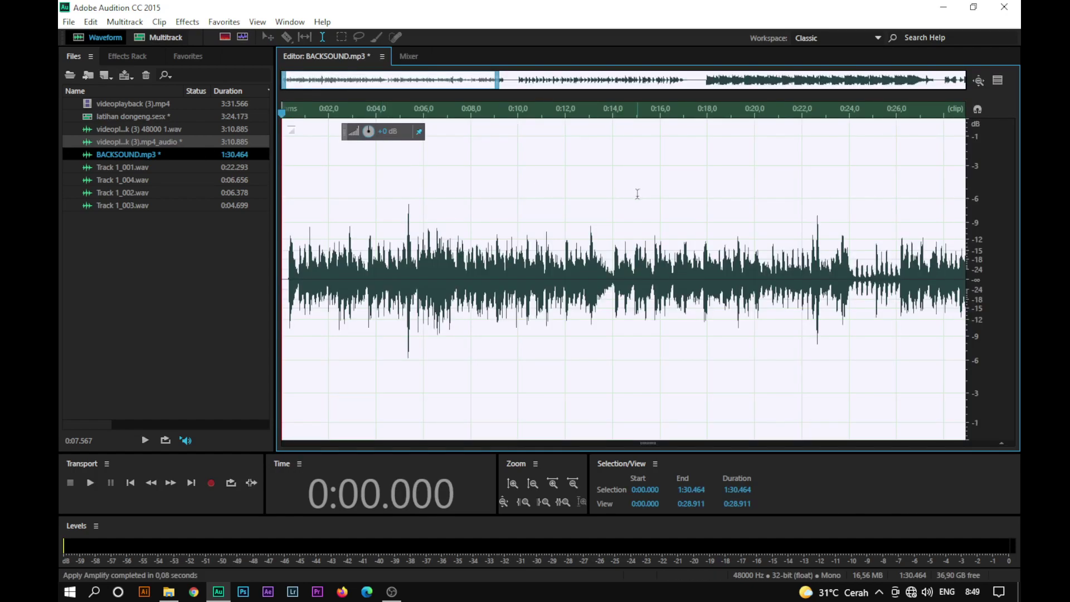
key(ctrl+s)
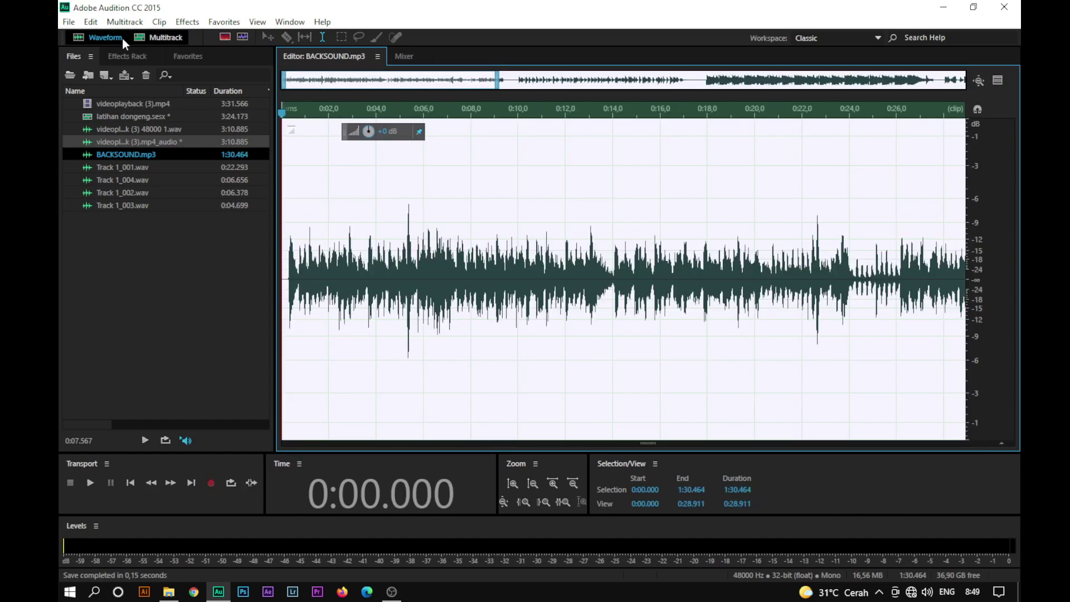
Go back to the multitrack session and play the mix from 0:00 to check the quieter backsound.
click(159, 38)
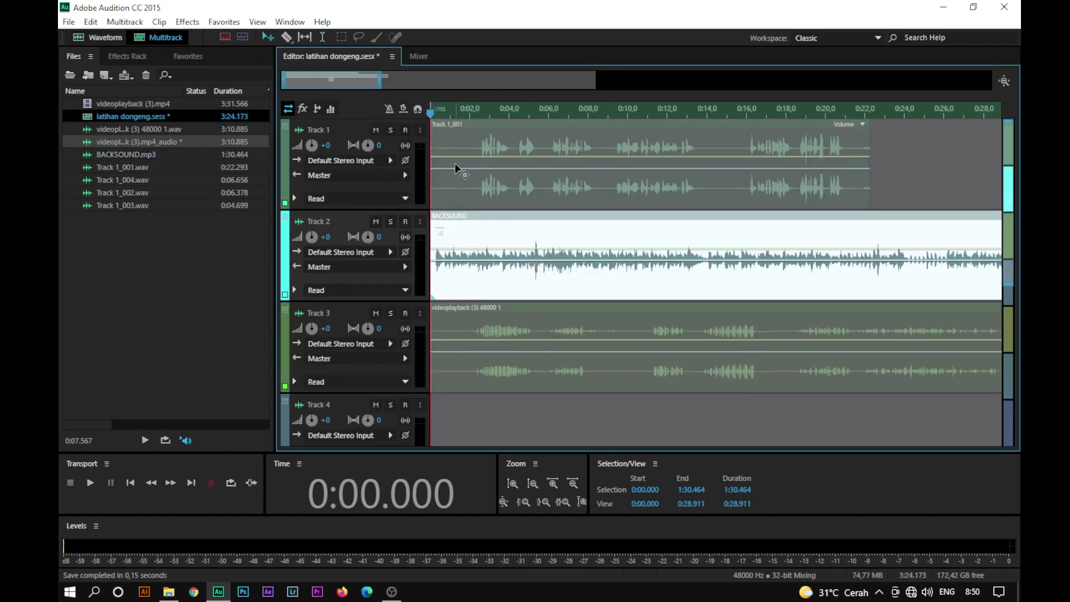
mouse_move(450, 113)
mouse_down()
mouse_move(483, 117)
mouse_move(429, 116)
mouse_up()
key(space)
key(space)
Ramp the BACKSOUND clip's pan envelope from fully right at the start to near centre by about 0:00.5, and play the result.
click(488, 344)
click(471, 267)
click(441, 115)
drag(440, 115, 438, 116)
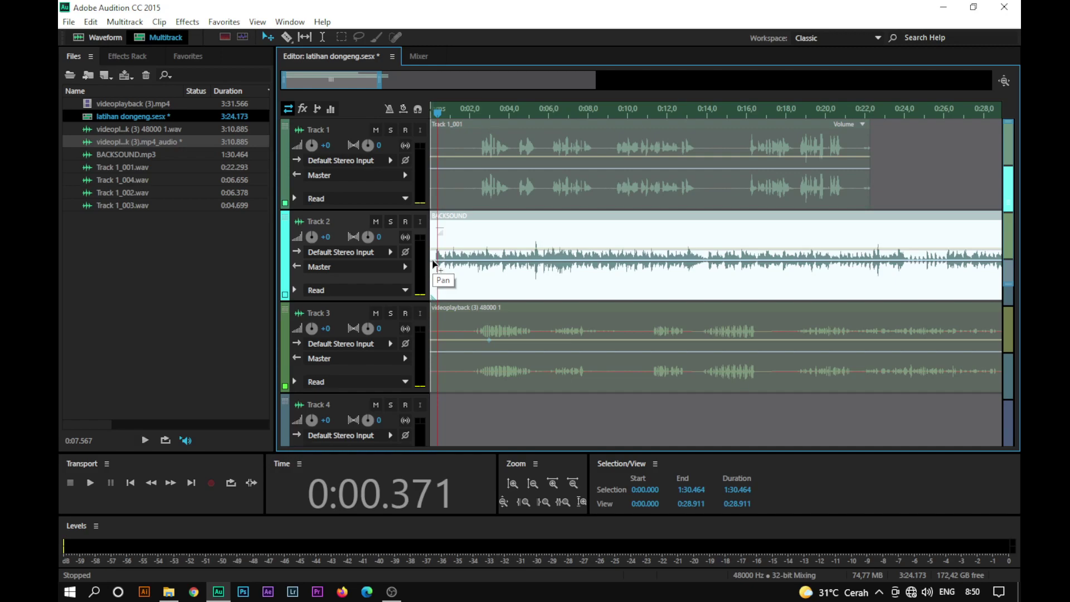
drag(438, 114, 441, 114)
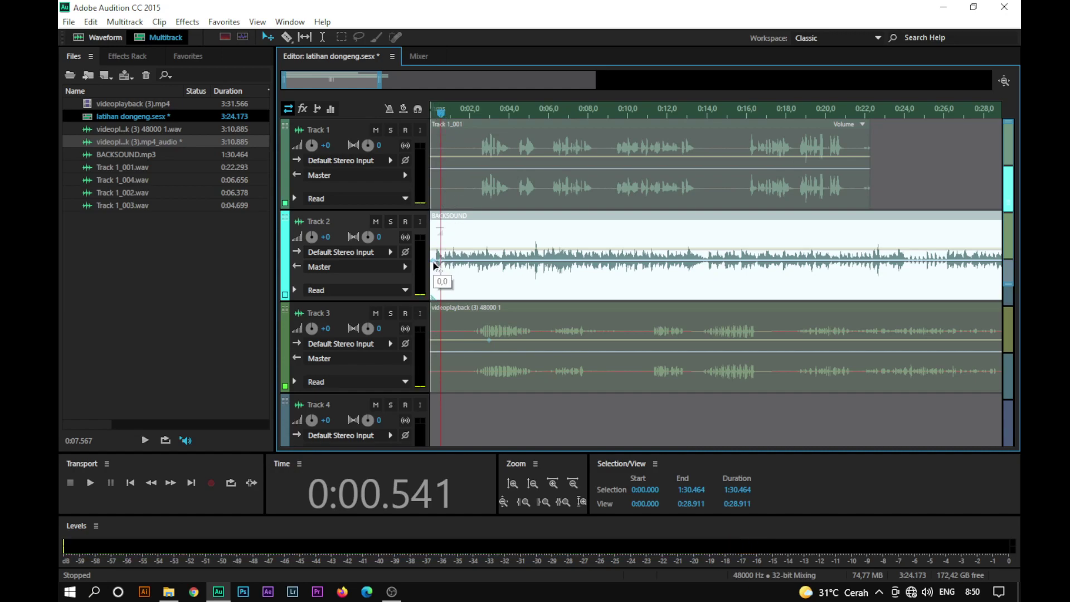
drag(443, 266, 440, 258)
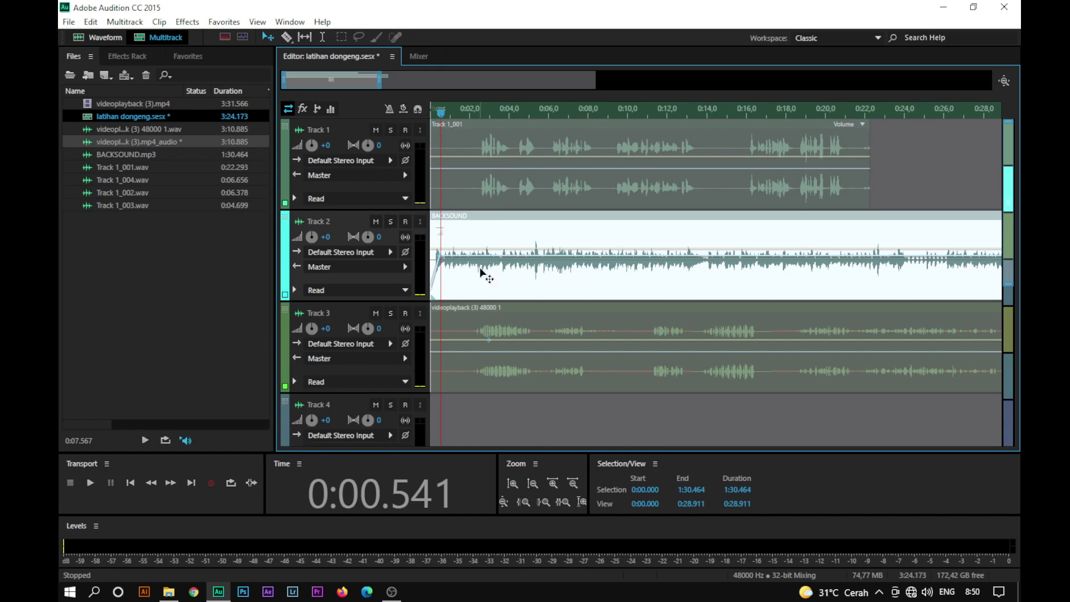
key(space)
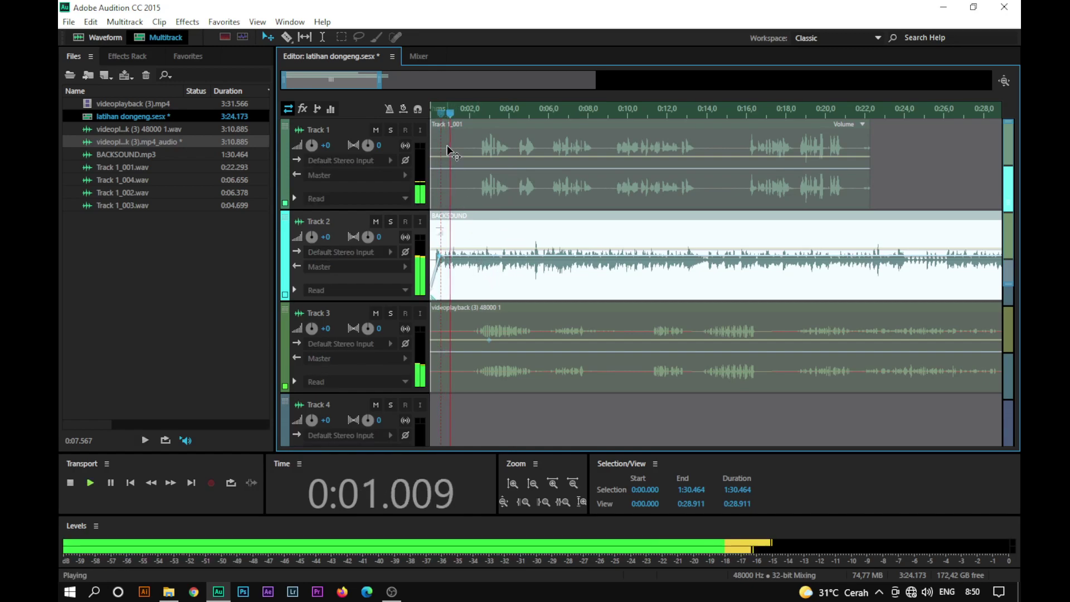
key(space)
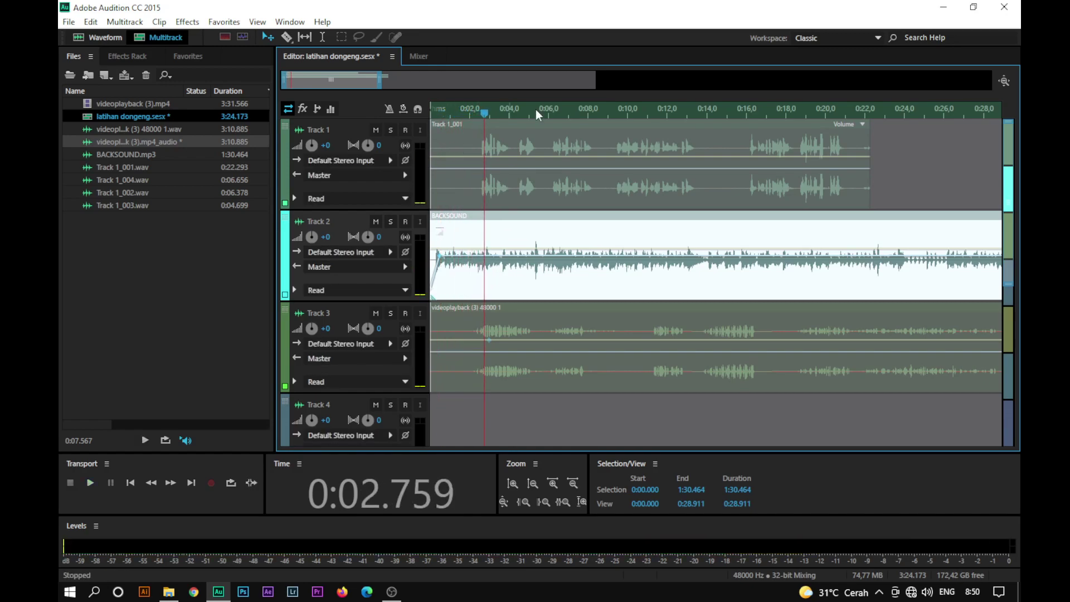
Add pan keyframes to the BACKSOUND clip from about 0:02.3, dropping the envelope to about R35 where the narration begins.
drag(484, 113, 481, 114)
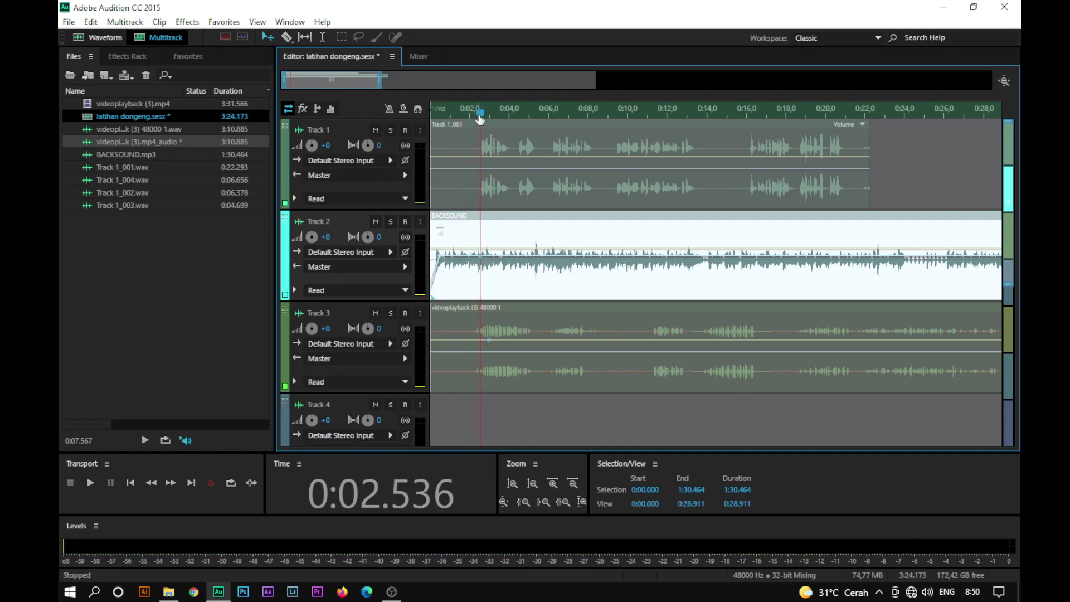
drag(481, 115, 476, 173)
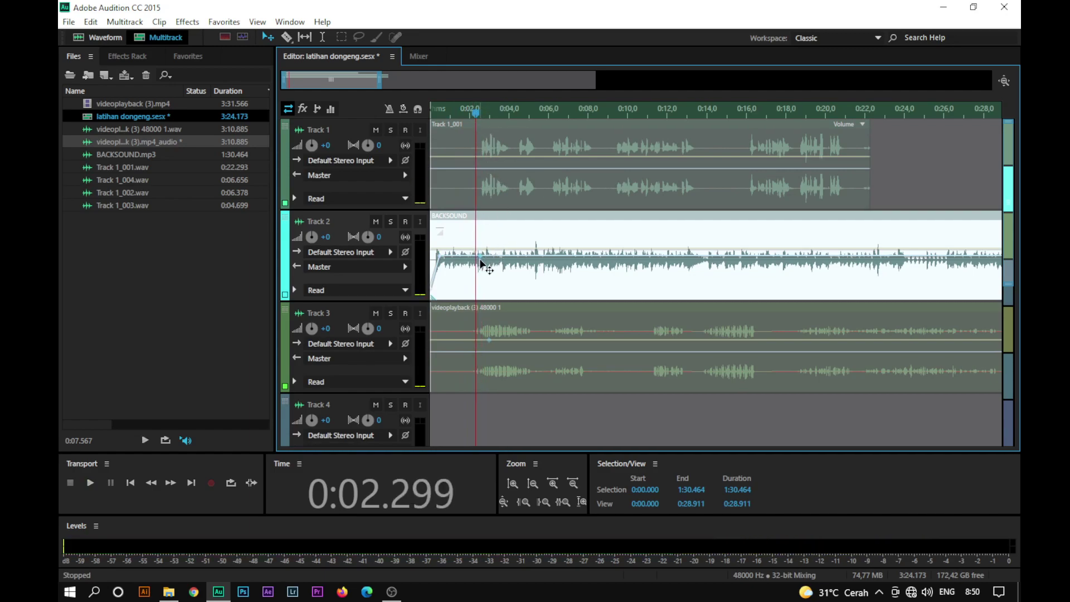
drag(476, 258, 484, 268)
key(space)
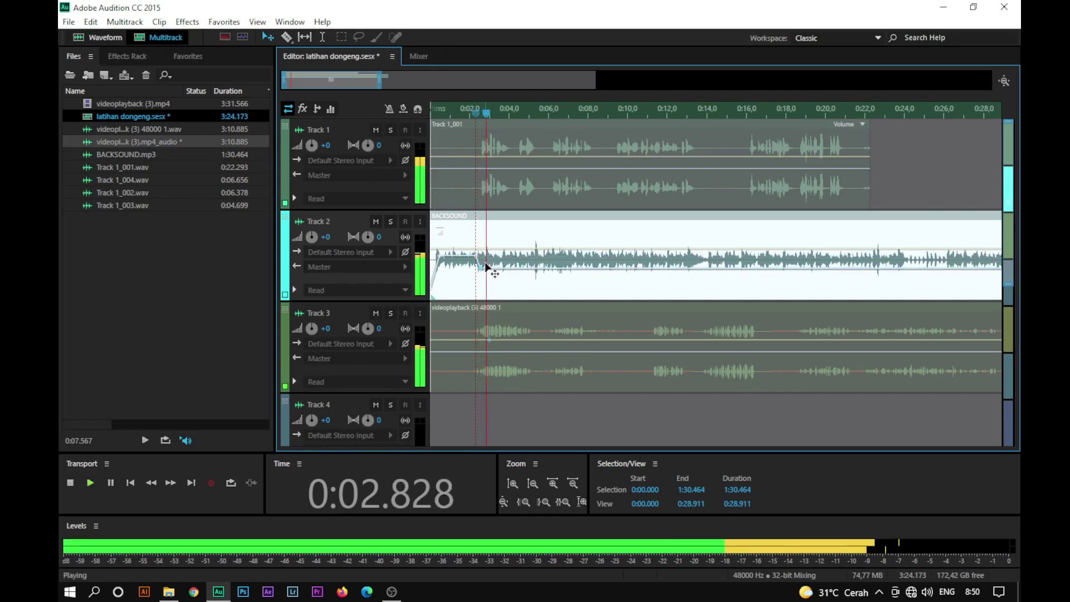
key(space)
drag(483, 269, 481, 276)
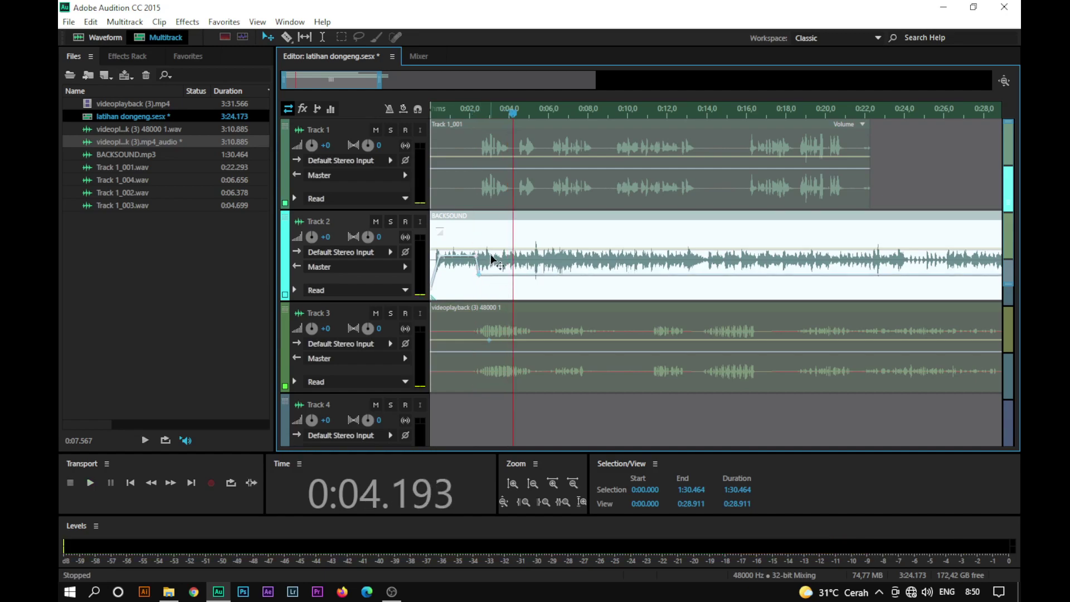
Lower the BACKSOUND pan envelope further after about 0:02.6, playing the mix before and after the change.
click(472, 112)
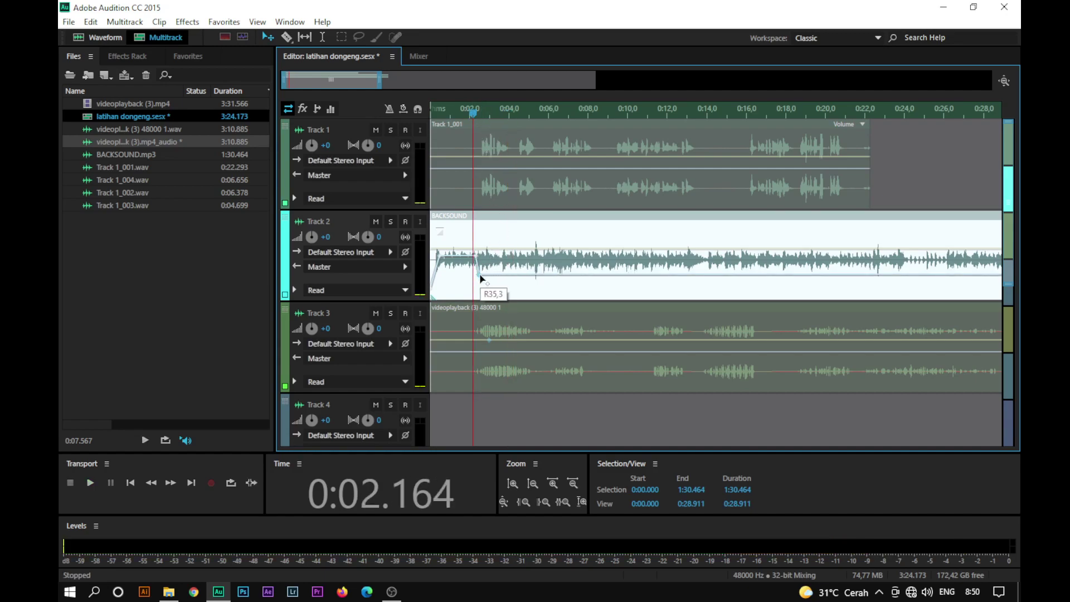
key(space)
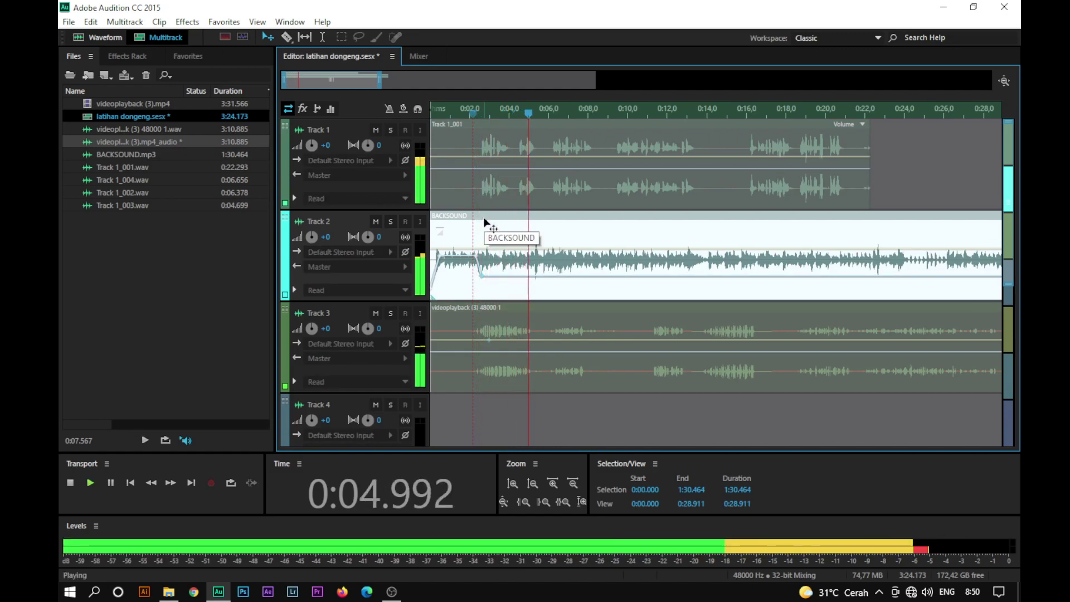
key(space)
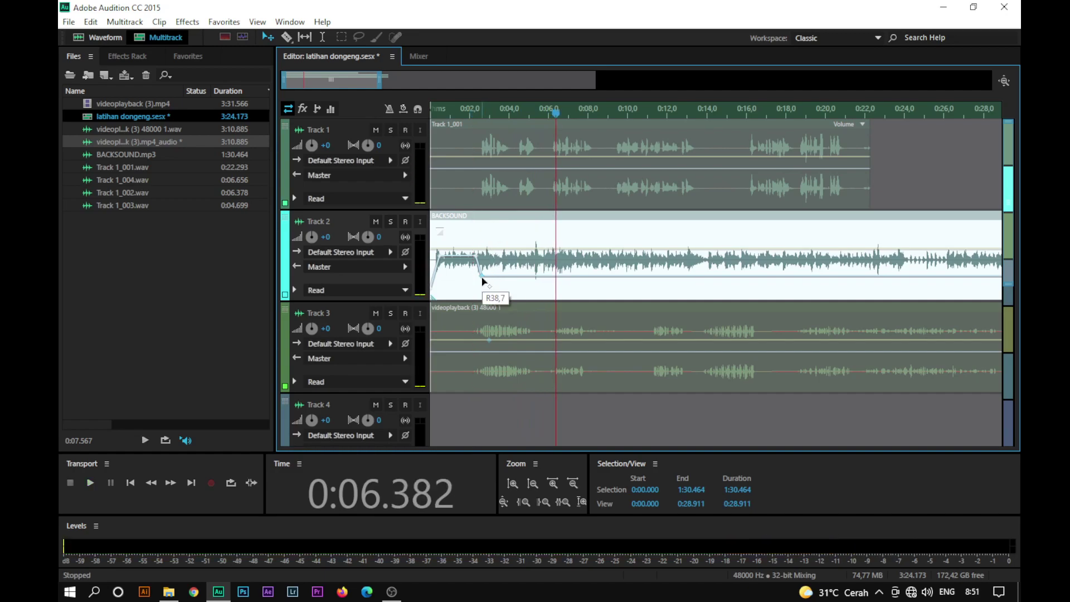
drag(483, 282, 488, 288)
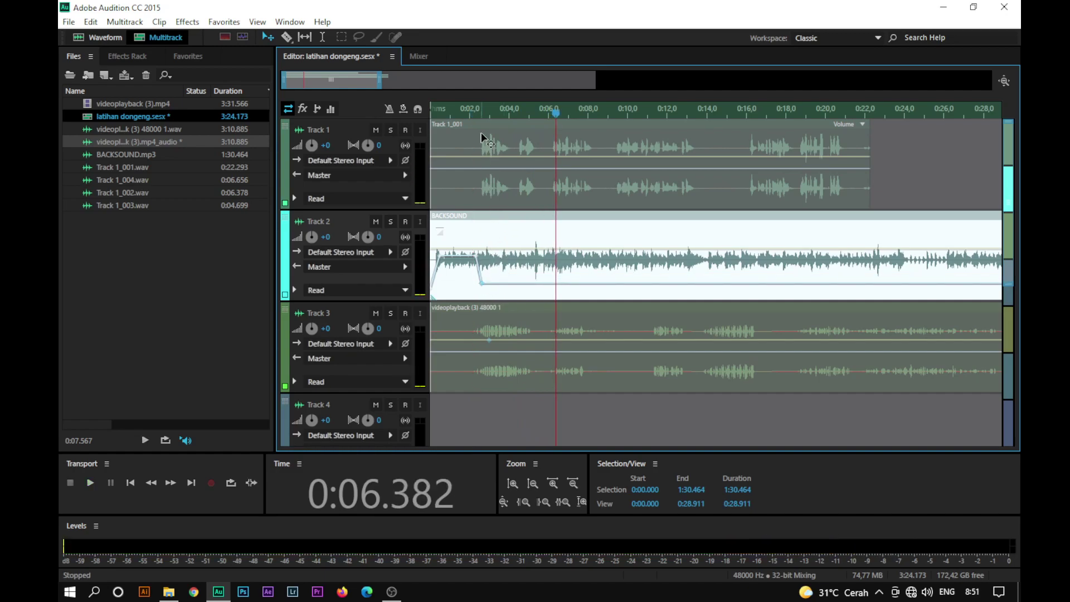
click(483, 115)
key(space)
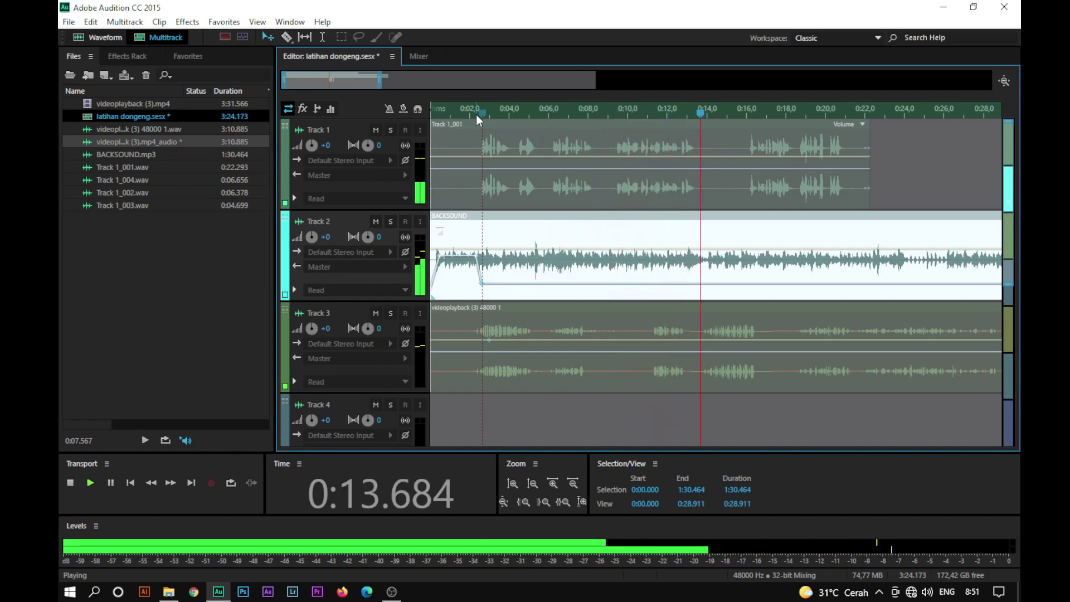
key(space)
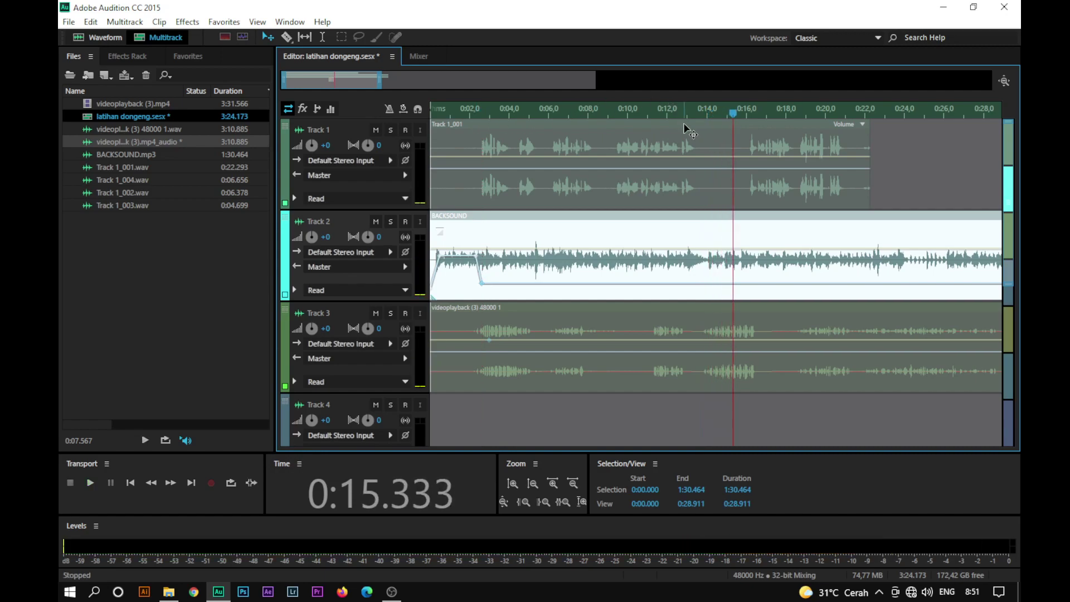
Raise the BACKSOUND pan envelope back to near centre at about 0:13.3, after the first narration passage, and play the transition.
click(693, 113)
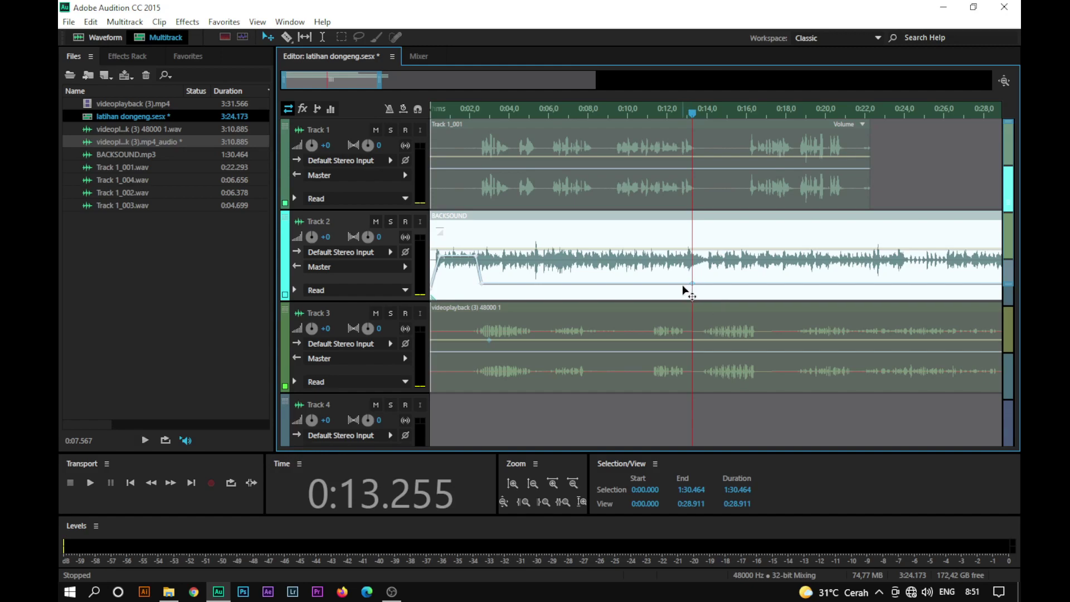
drag(691, 284, 693, 259)
click(680, 113)
key(space)
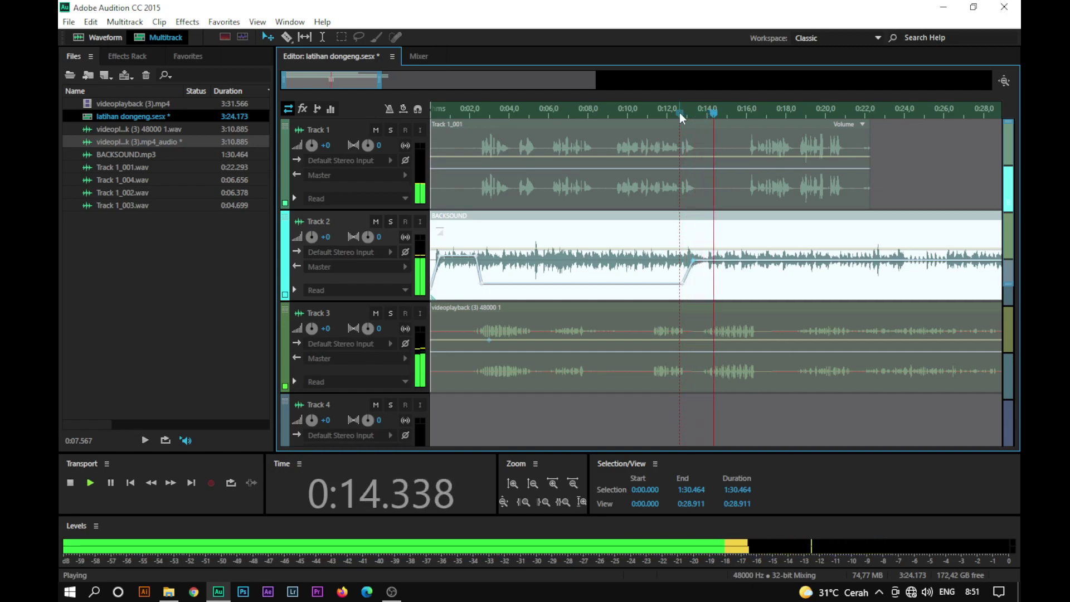
key(space)
Try splitting the Track 1_001 clip at about 0:15.7 and shifting its second part to start near 0:19.5.
click(745, 126)
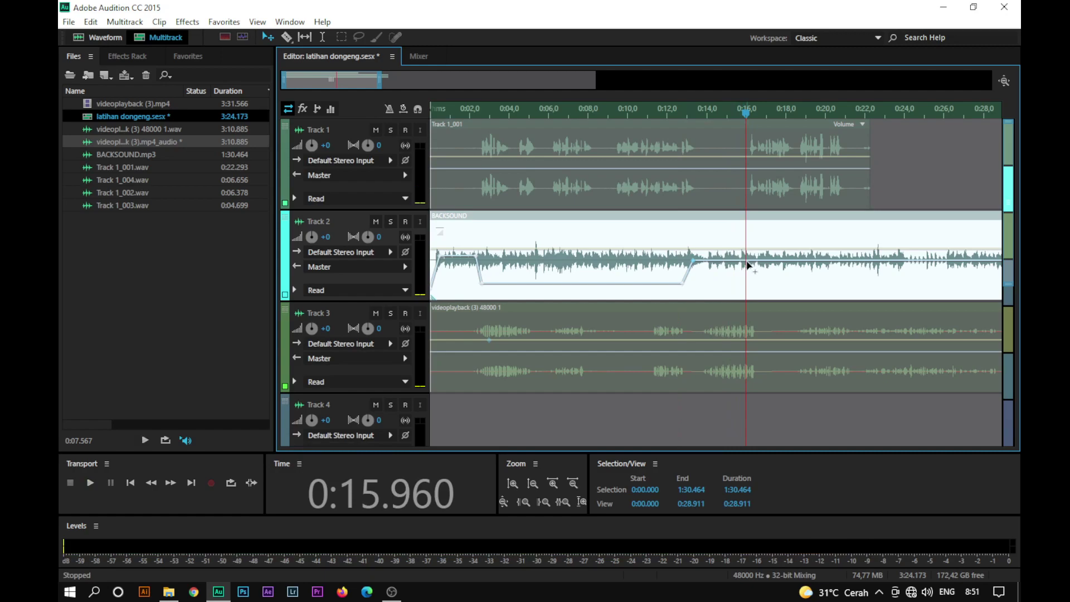
click(747, 262)
scroll(750, 266, down, 3)
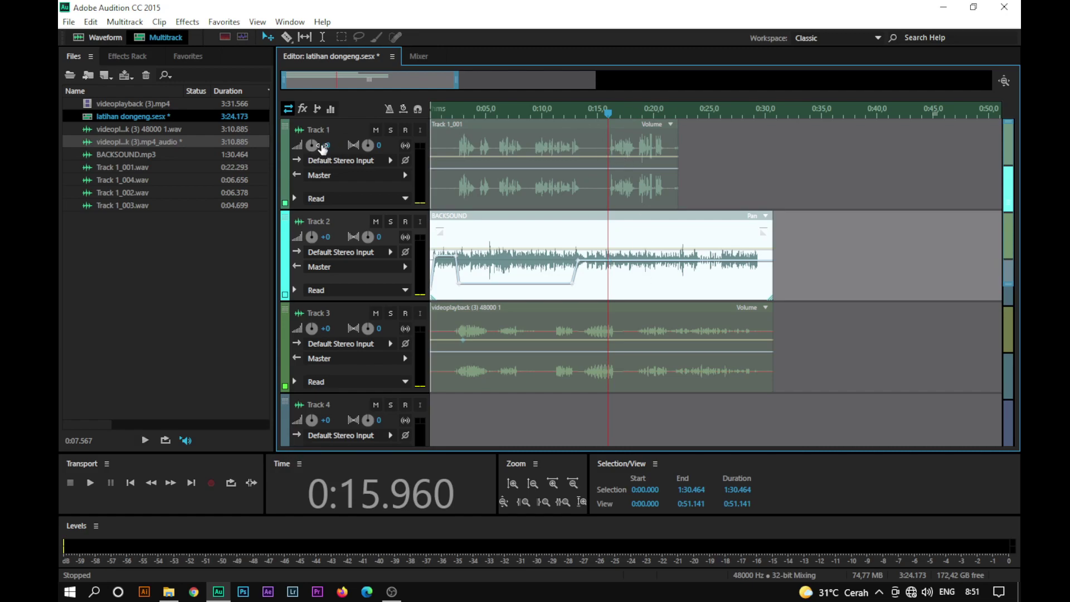
click(620, 193)
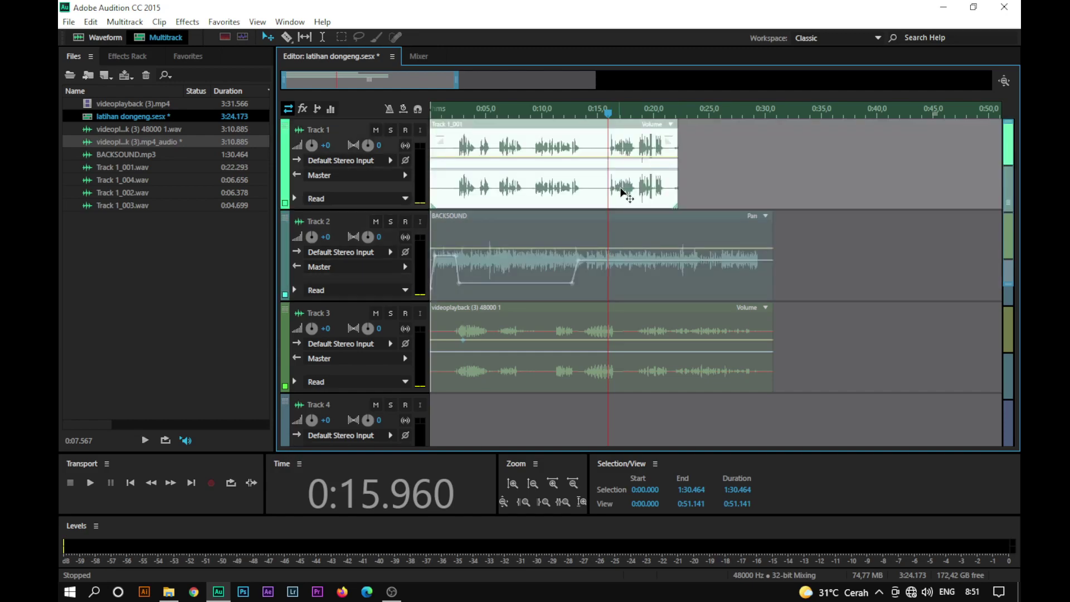
drag(609, 112, 604, 112)
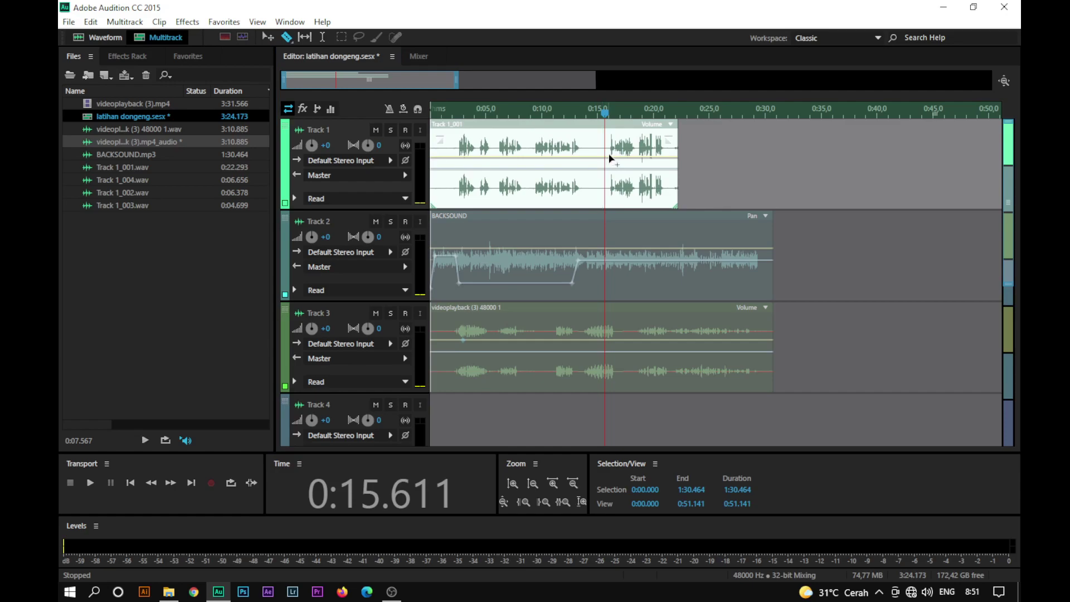
click(606, 167)
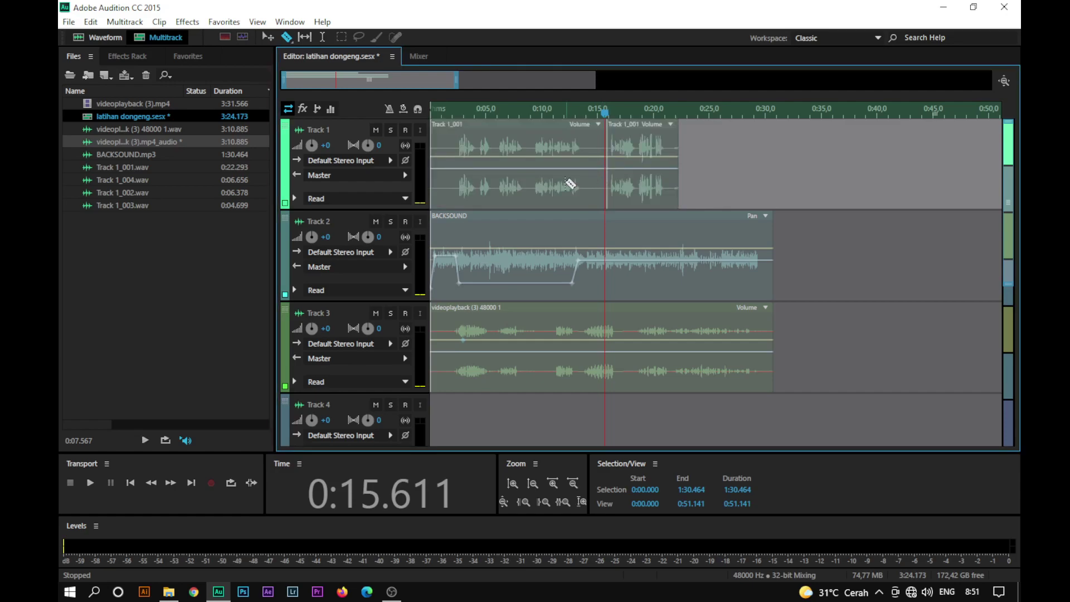
key(v)
drag(633, 136, 674, 145)
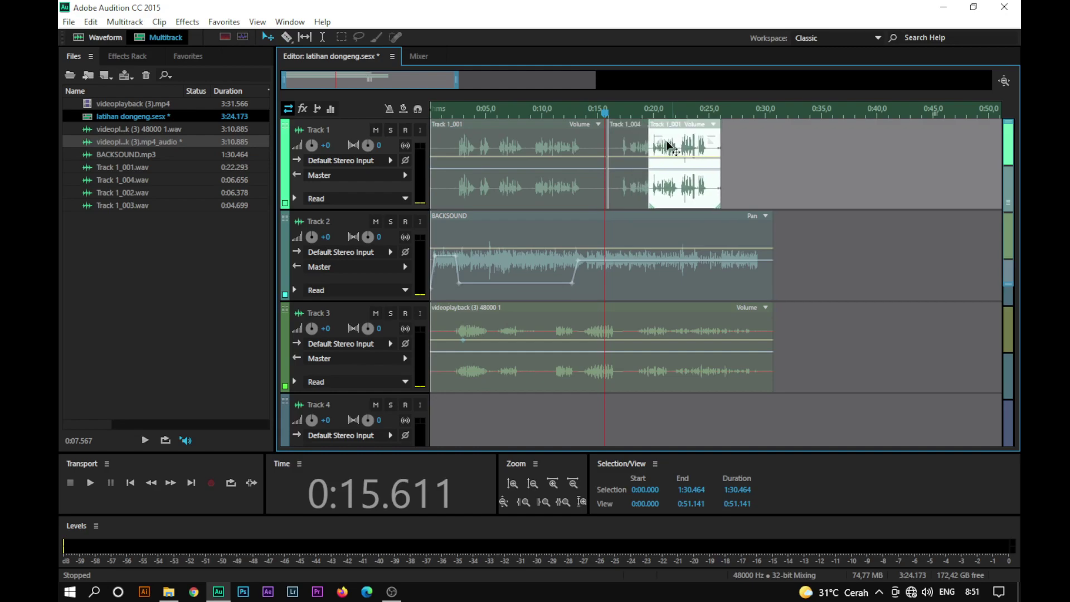
Play the shifted narration briefly, and undo the move and the split of the Track 1_001 clip.
click(747, 155)
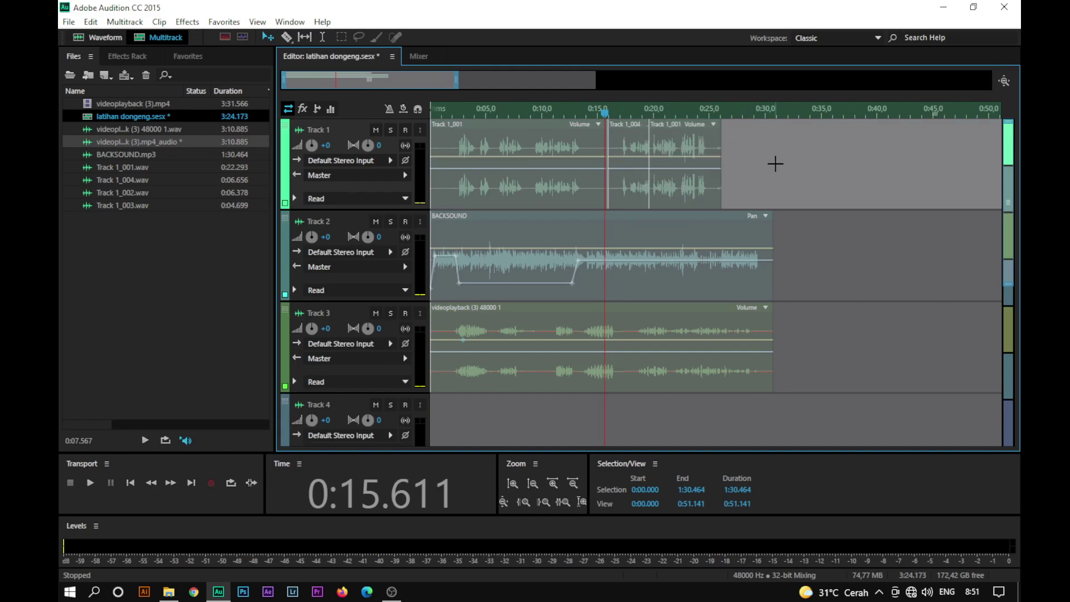
key(space)
key(space)
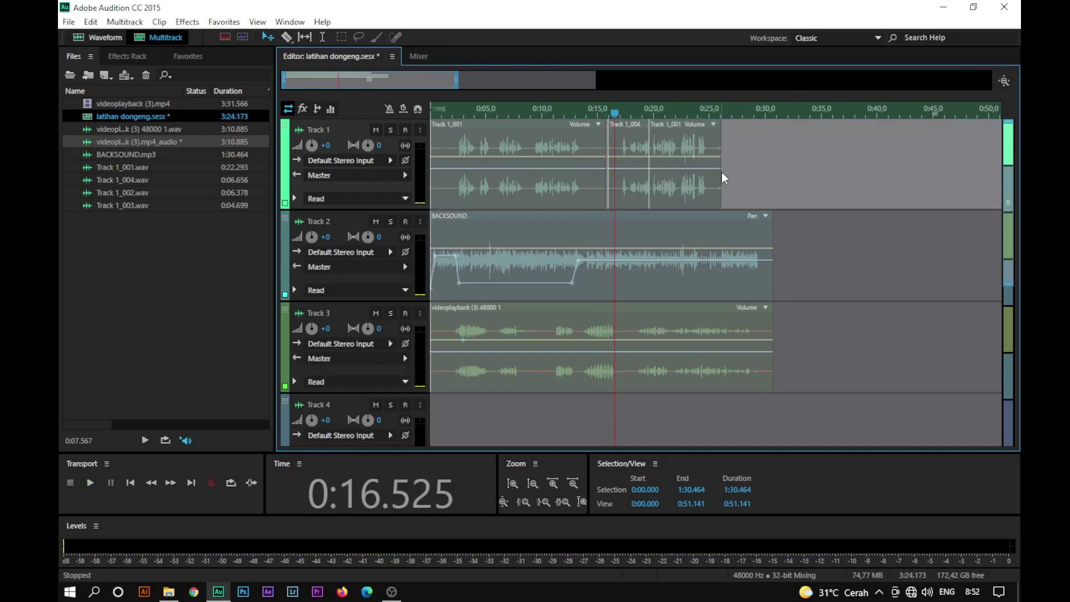
key(ctrl+z)
key(ctrl+z)
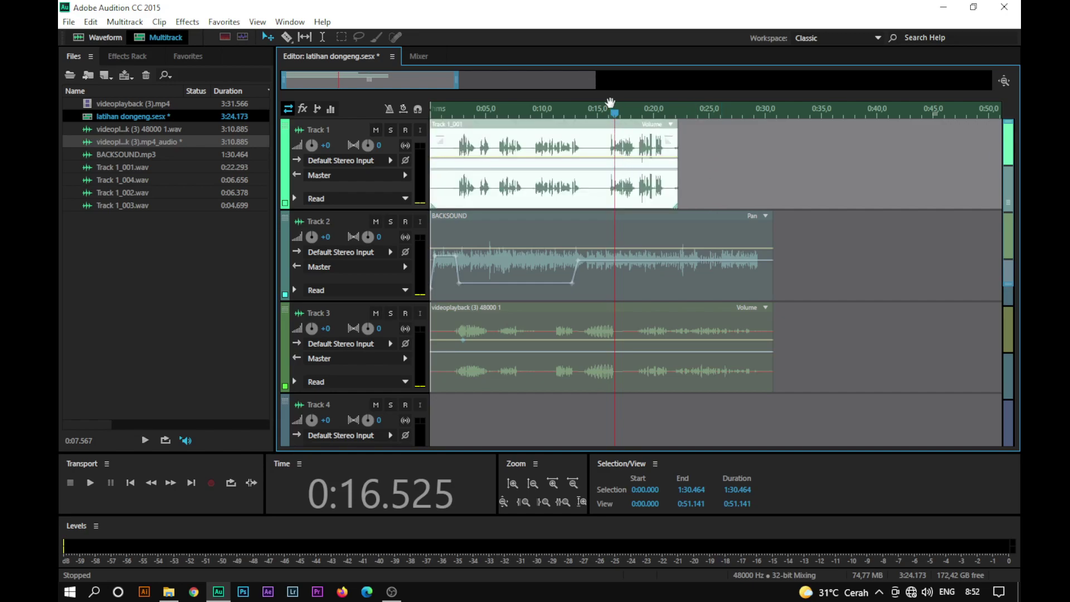
Lower the BACKSOUND pan envelope to R23,5 from about 0:15.4, where the second narration passage begins, and play the result.
drag(611, 116, 607, 115)
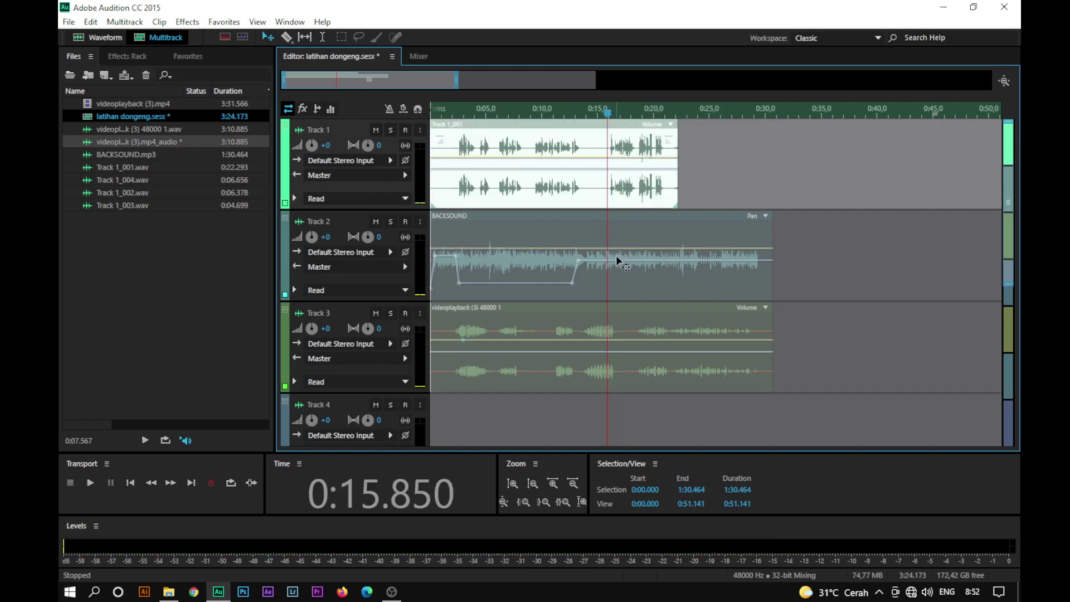
click(611, 269)
drag(607, 114, 603, 114)
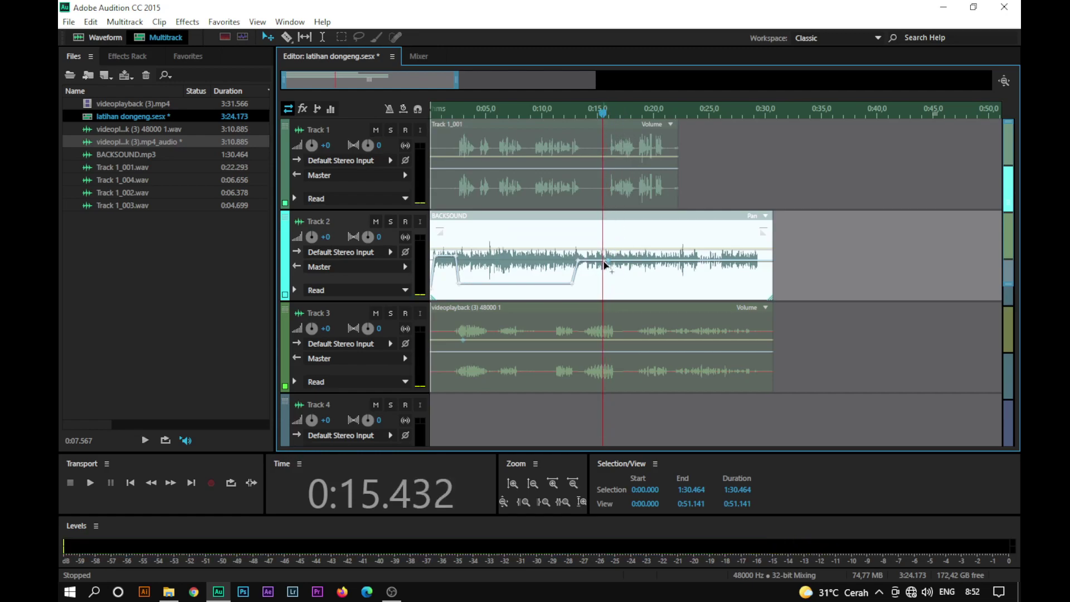
drag(612, 265, 613, 271)
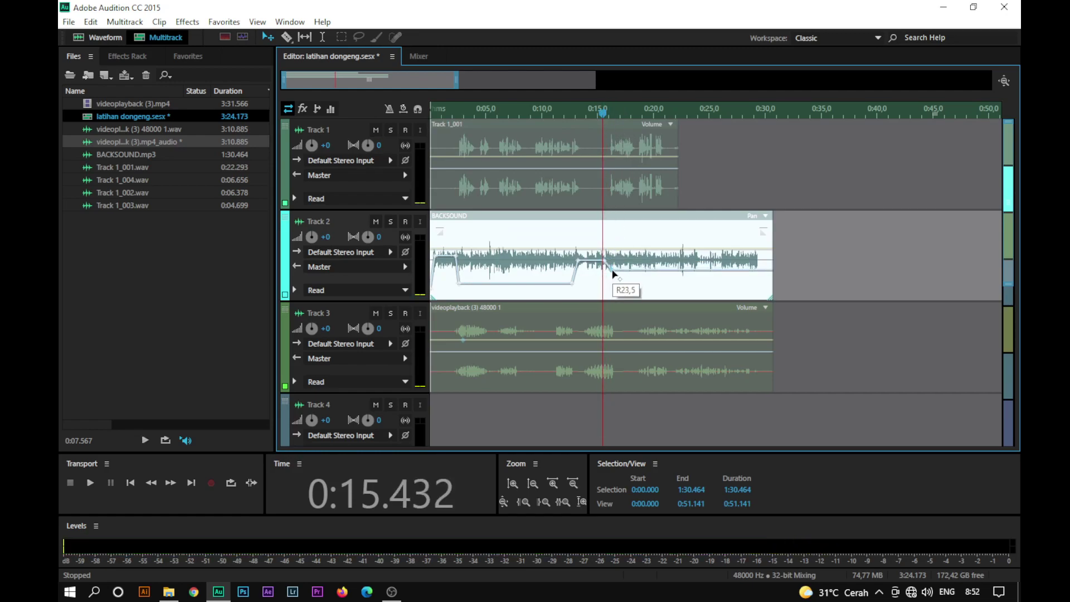
key(space)
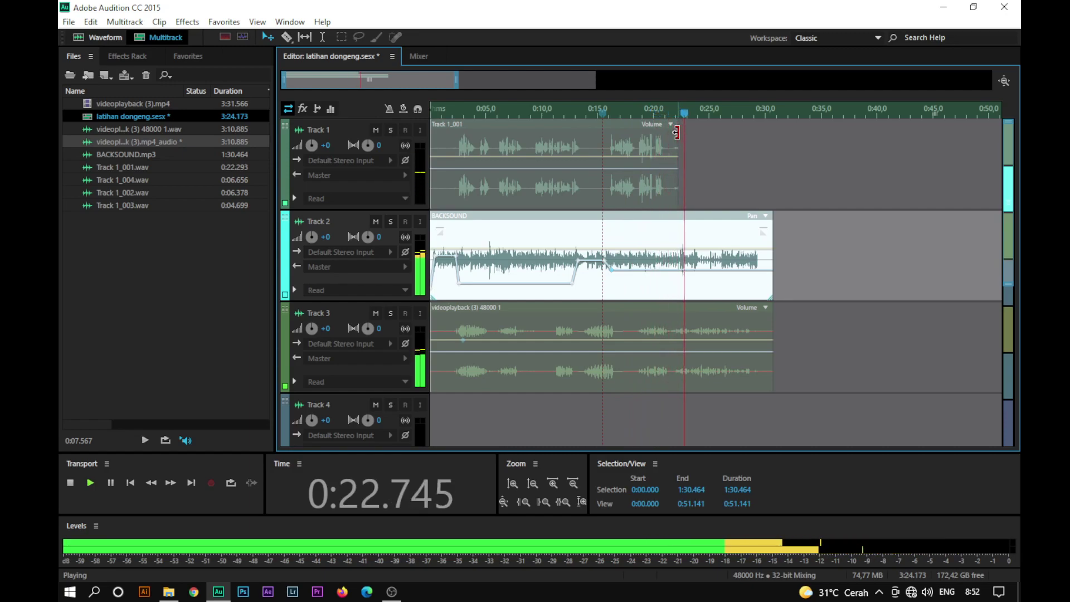
key(space)
Raise the BACKSOUND pan envelope back to near centre after about 0:22.8, play the transition, and save the session.
drag(686, 118, 686, 114)
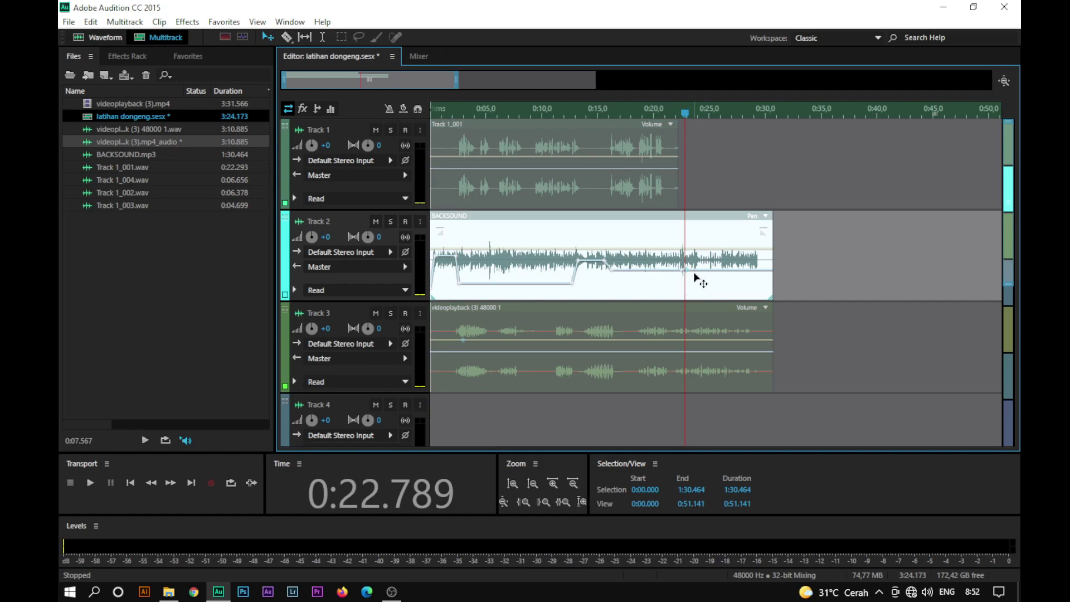
drag(689, 273, 692, 261)
key(space)
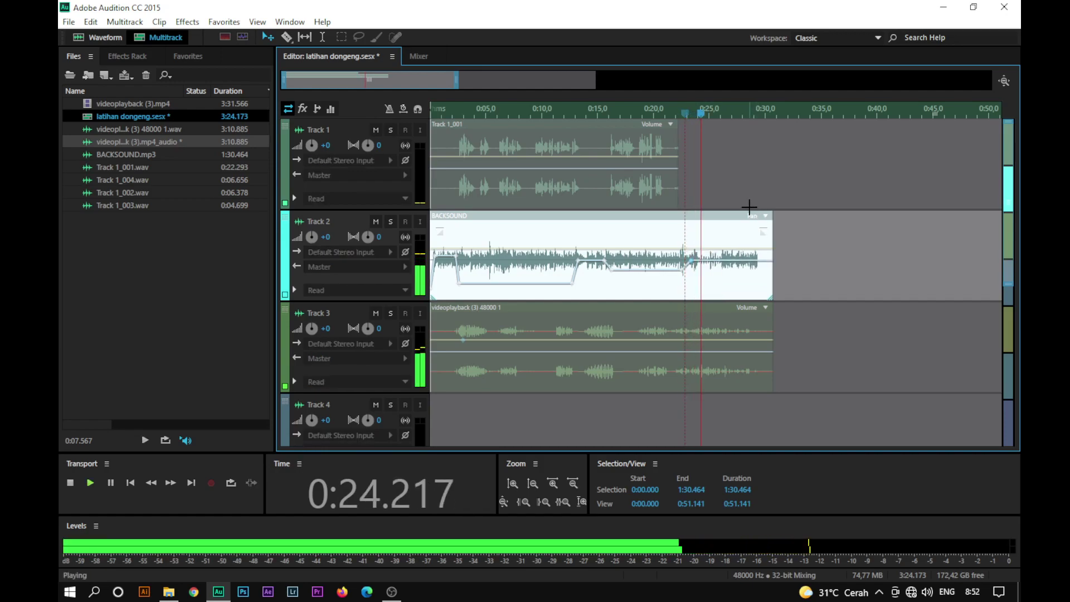
key(space)
key(ctrl+s)
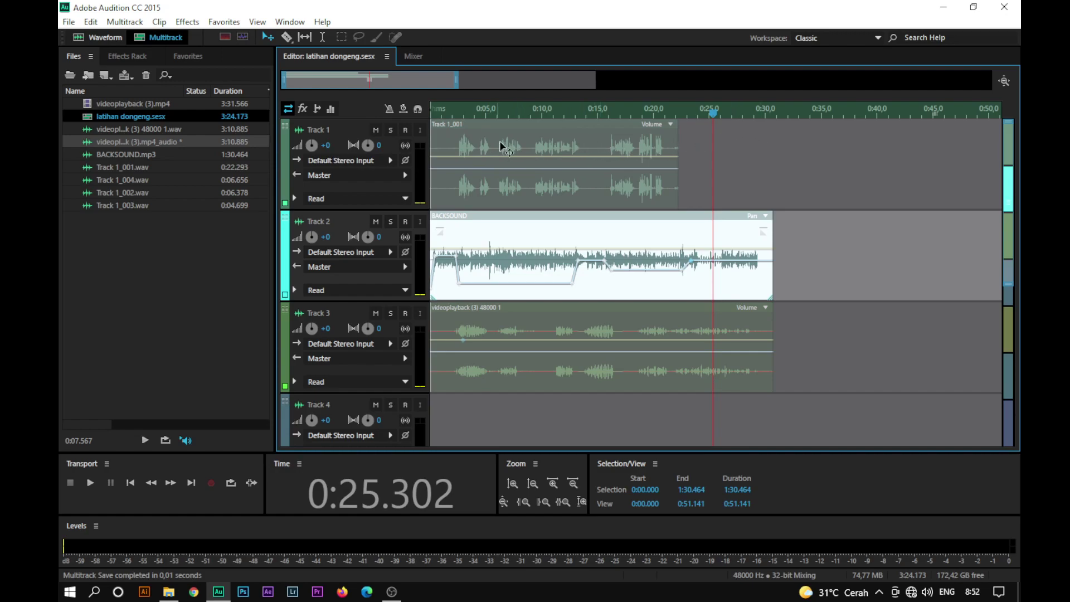
Split the Track 1_001 clip at about 0:15.1, in the silence before the second narration passage.
click(604, 112)
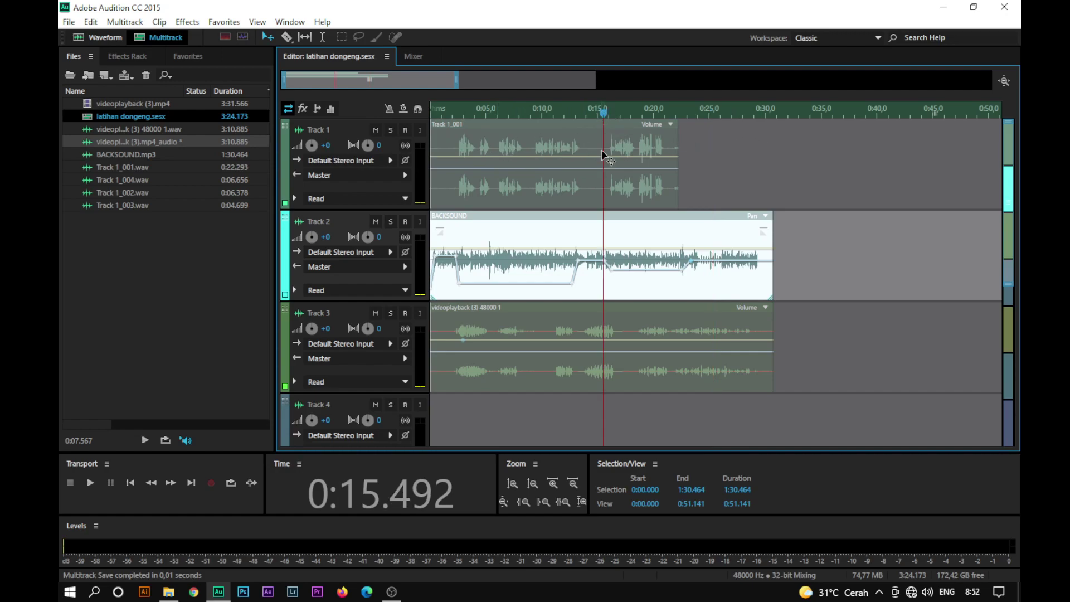
click(614, 156)
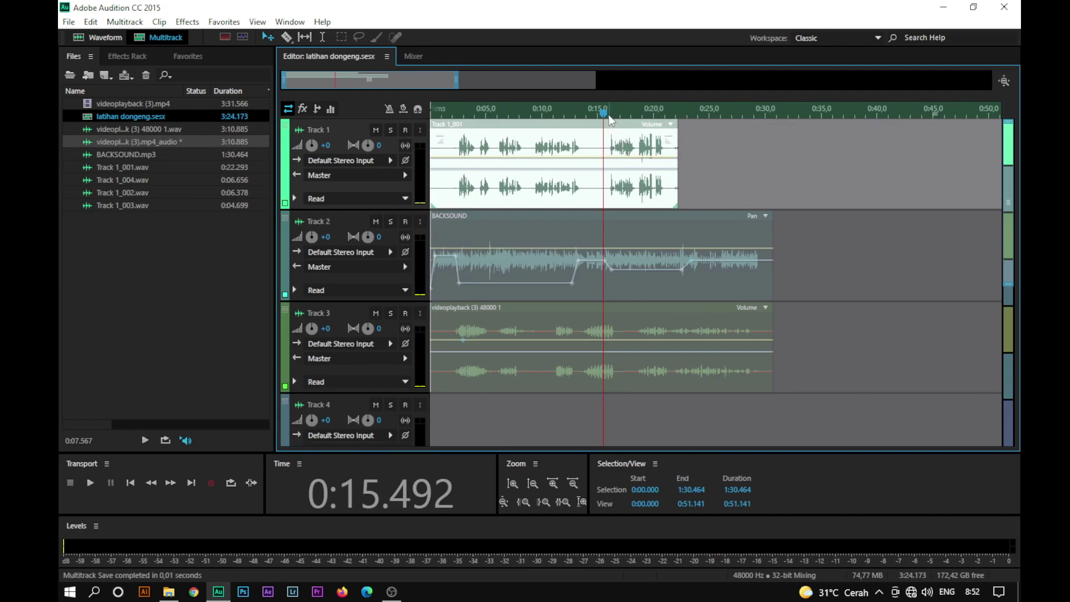
drag(603, 115, 602, 115)
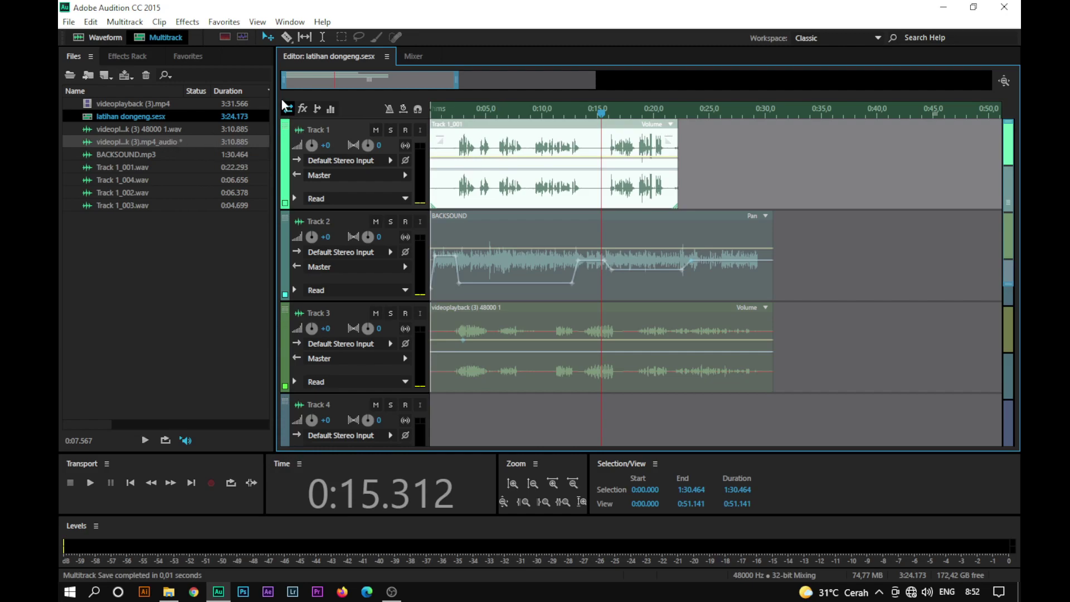
click(287, 39)
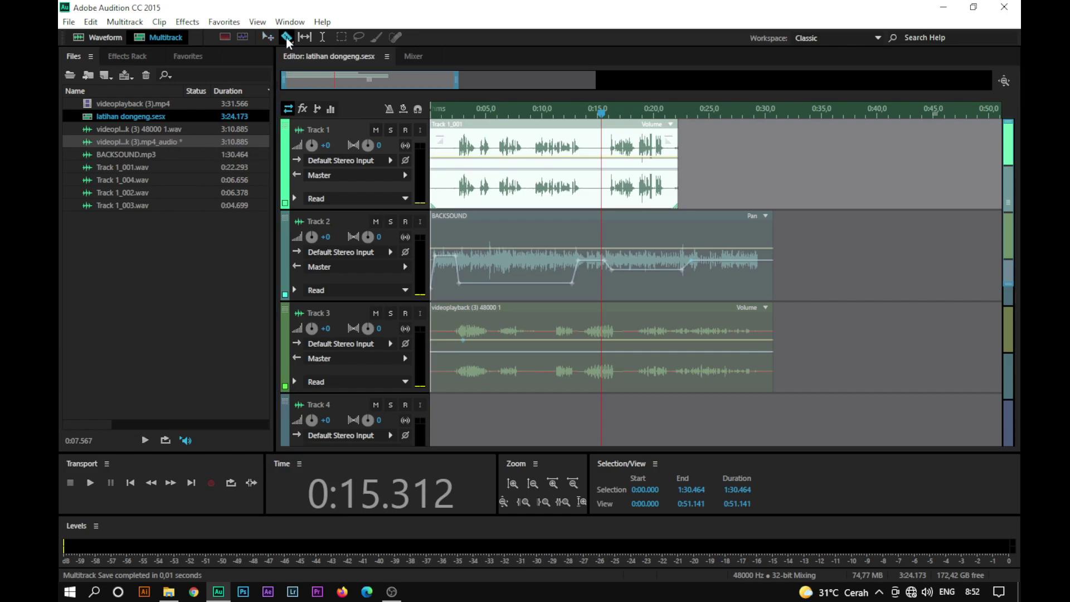
click(600, 147)
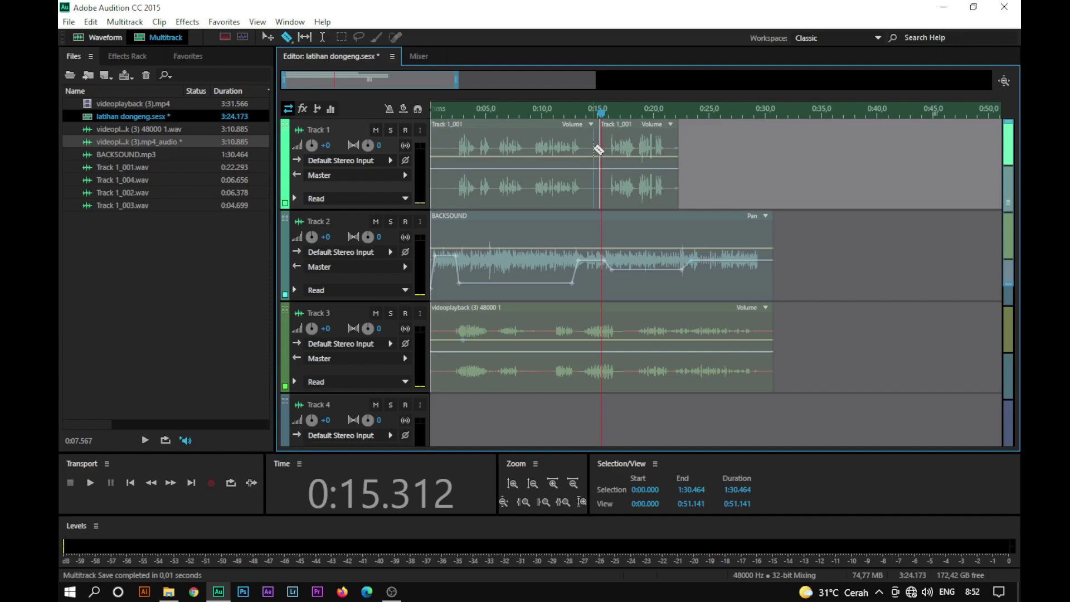
Move the second part of the Track 1_001 clip to start at about 0:22.8, and play that passage.
click(266, 37)
drag(626, 132, 780, 135)
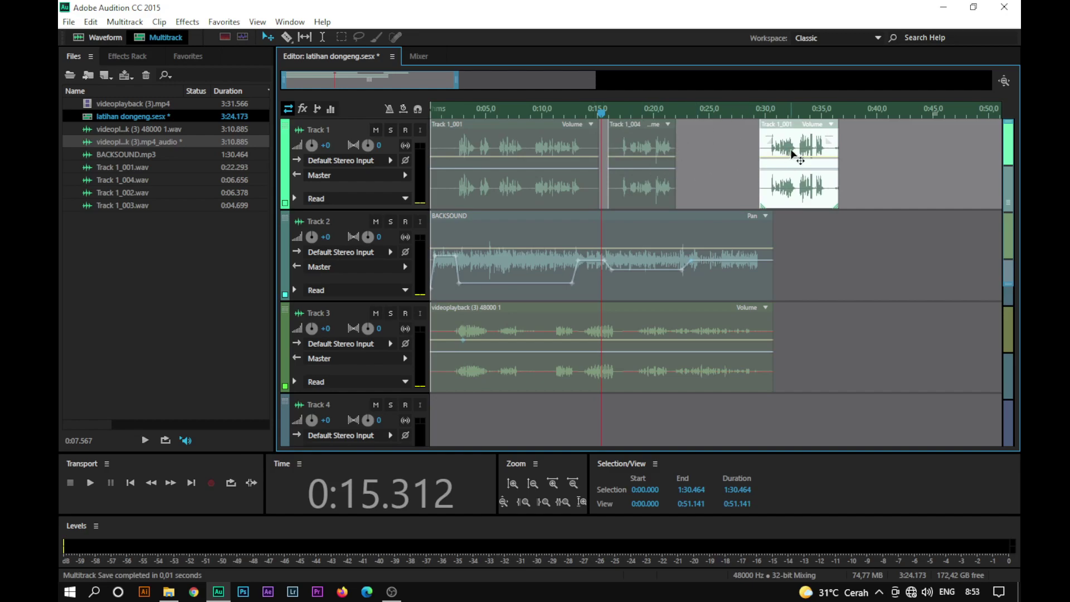
drag(791, 139, 716, 141)
click(668, 114)
key(space)
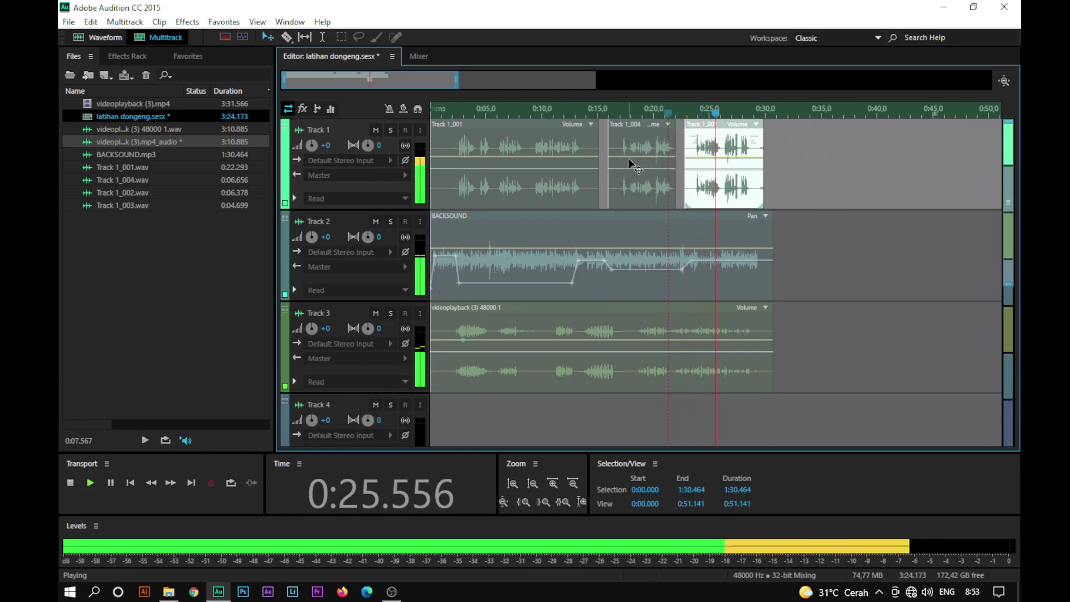
key(space)
Delete the Track 1_004 clip between the two narration parts on Track 1, and play the last narration clip.
click(637, 150)
key(Delete)
click(686, 112)
key(space)
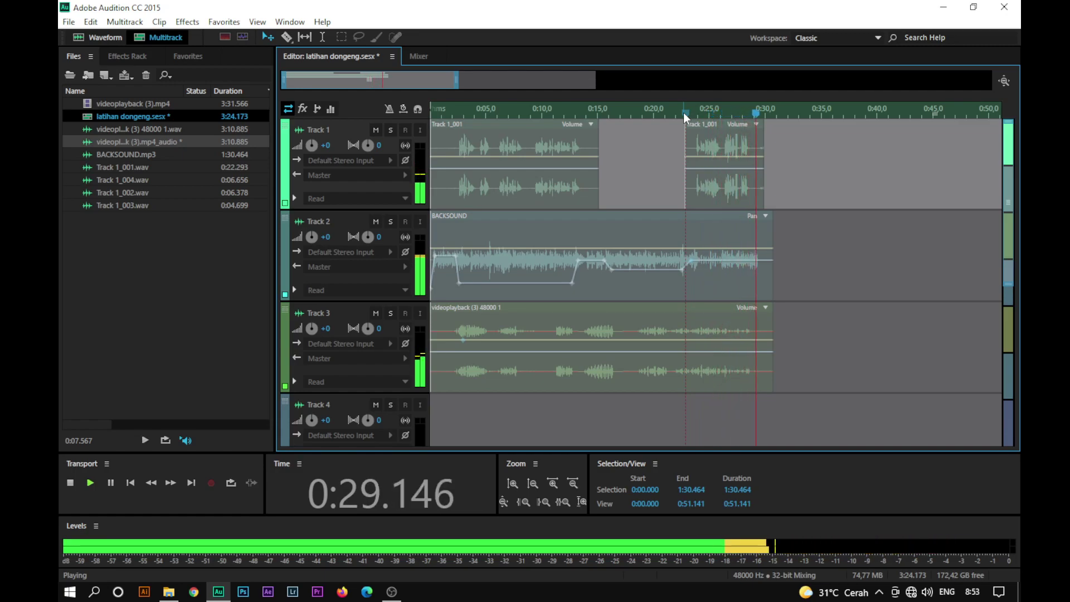
key(space)
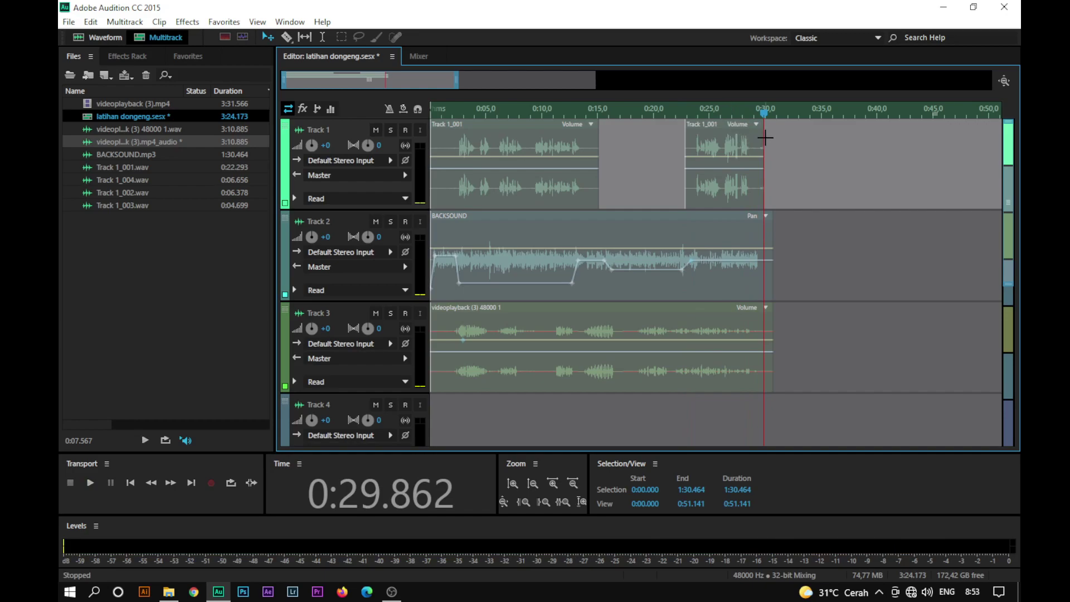
Trim the end of the last narration clip on Track 1 back to about 0:28.8.
drag(751, 112, 756, 112)
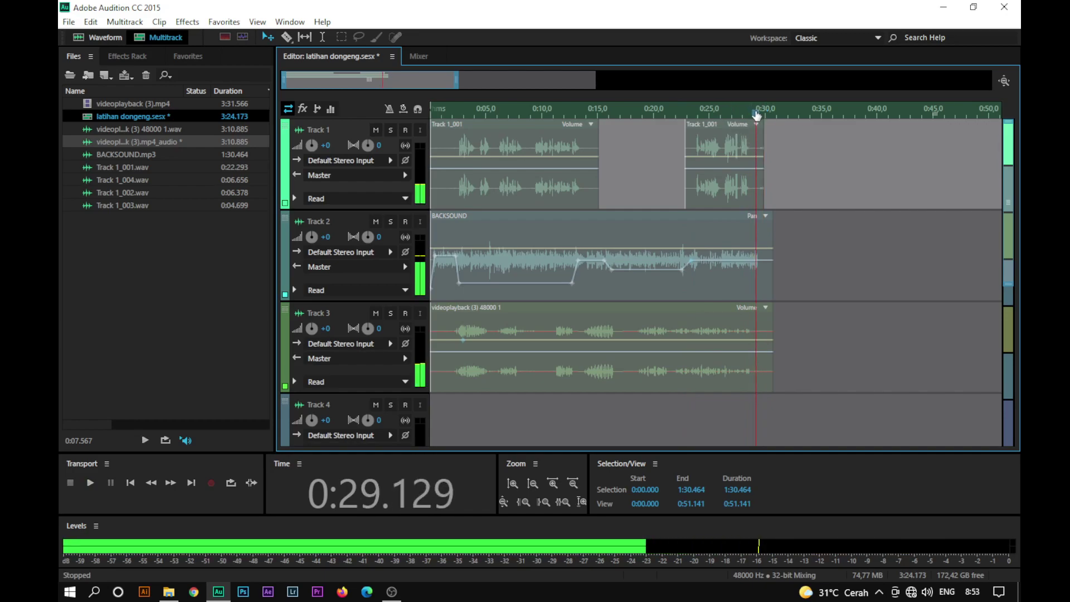
drag(761, 150, 753, 146)
click(799, 152)
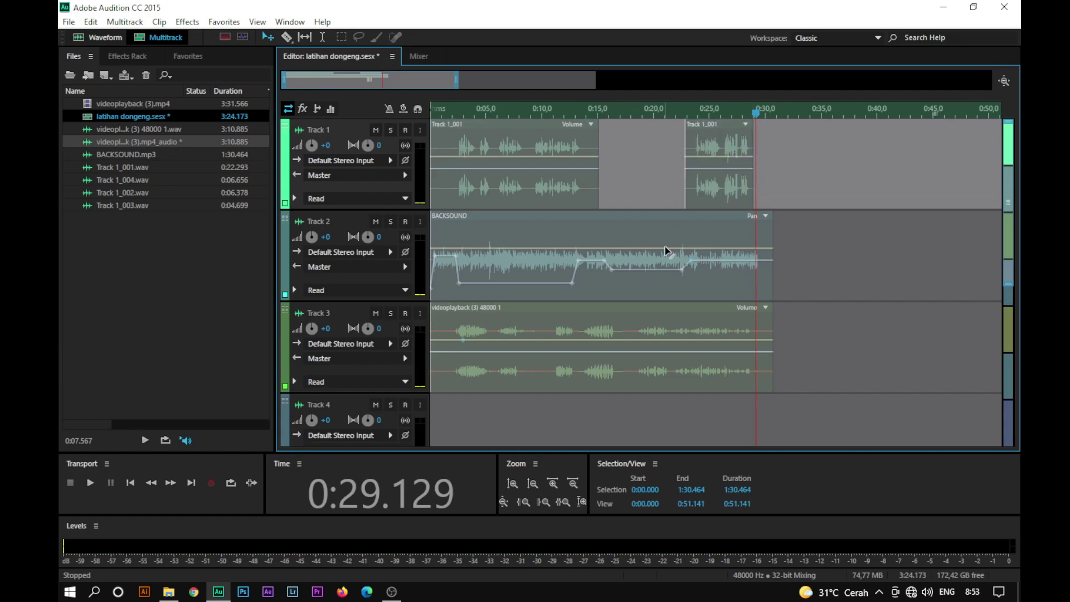
Remove the BACKSOUND pan envelope's dip between about 0:16 and 0:23, and lower the envelope from about 0:24 under the moved narration.
click(688, 270)
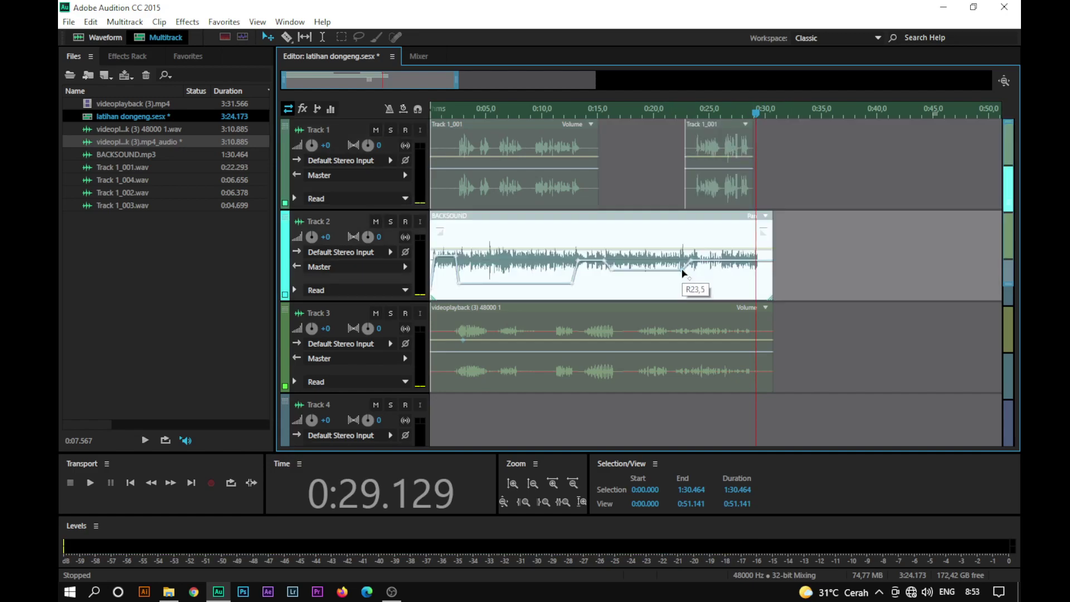
drag(691, 263, 679, 277)
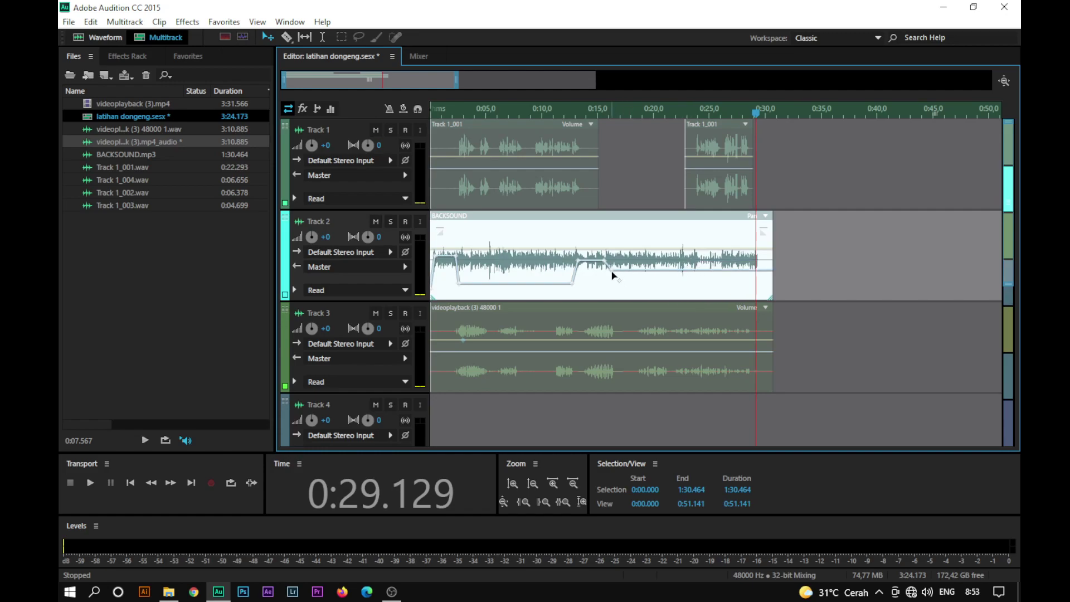
drag(613, 275, 613, 260)
click(678, 112)
drag(678, 113, 700, 134)
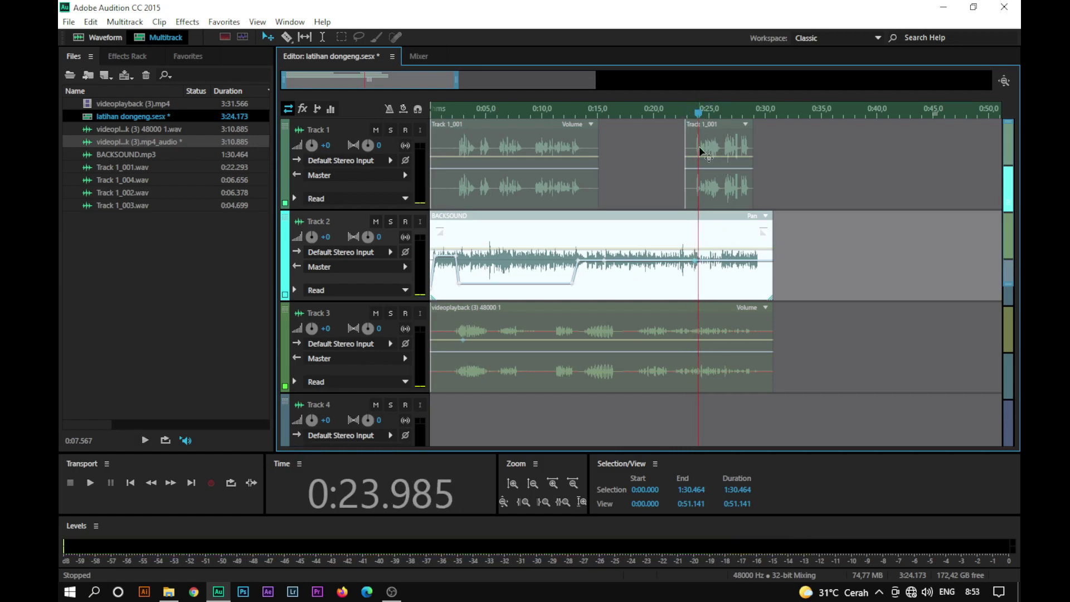
drag(698, 263, 702, 277)
Play the whole mix from the beginning through the end of the last narration clip.
key(Home)
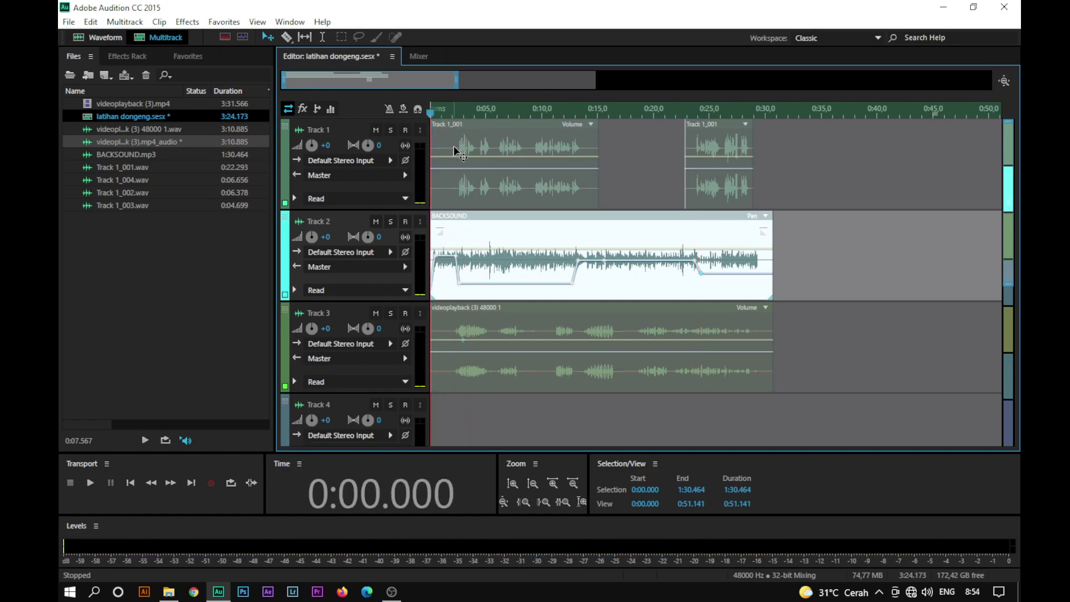
key(space)
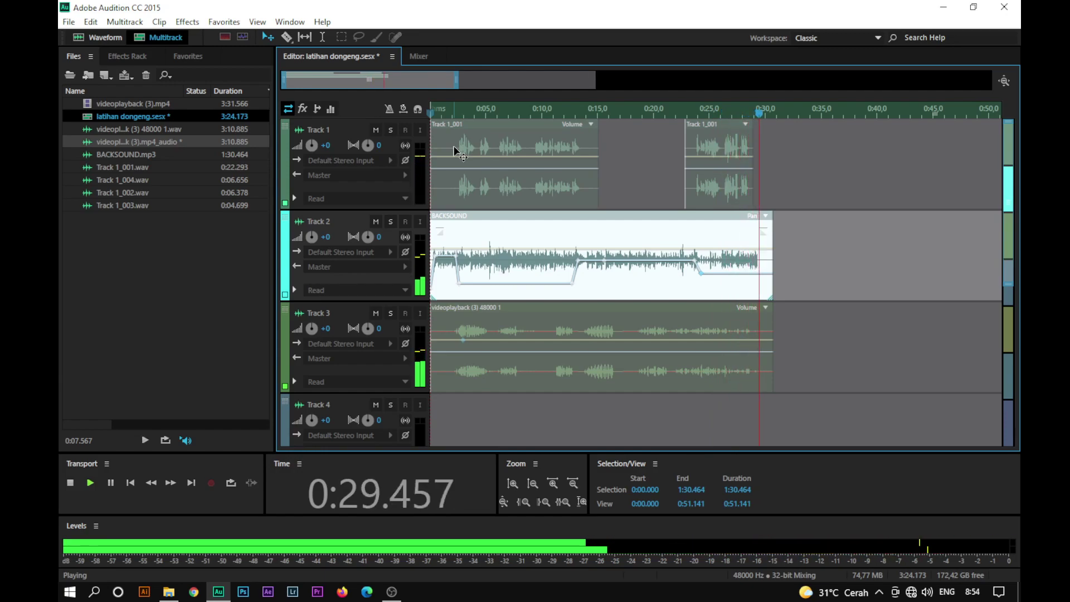
key(space)
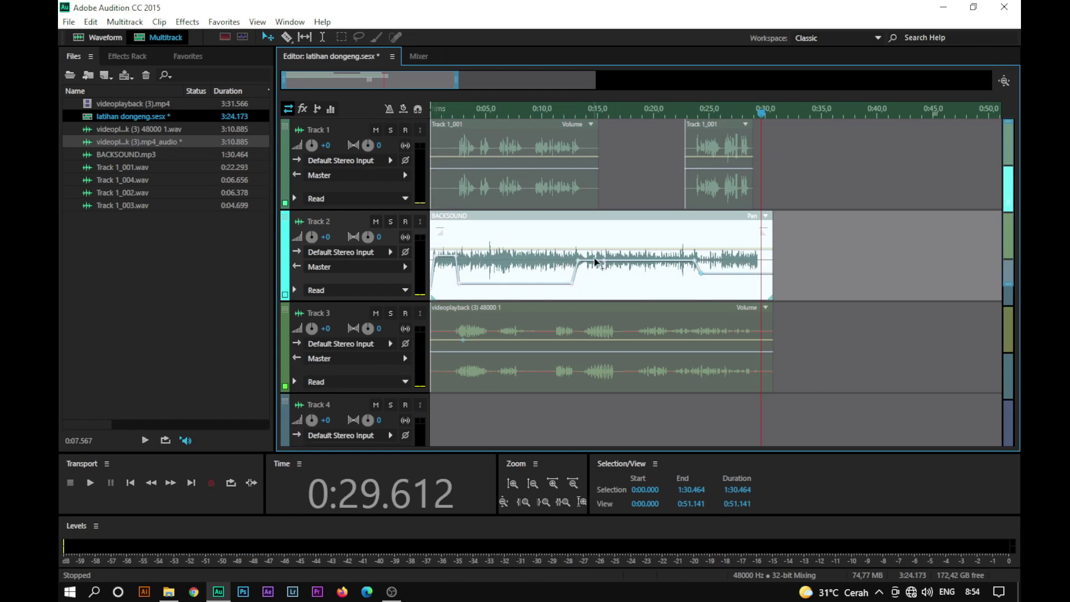
Inspect the first Track 1_001 narration clip in the waveform editor and return to the multitrack session.
click(500, 146)
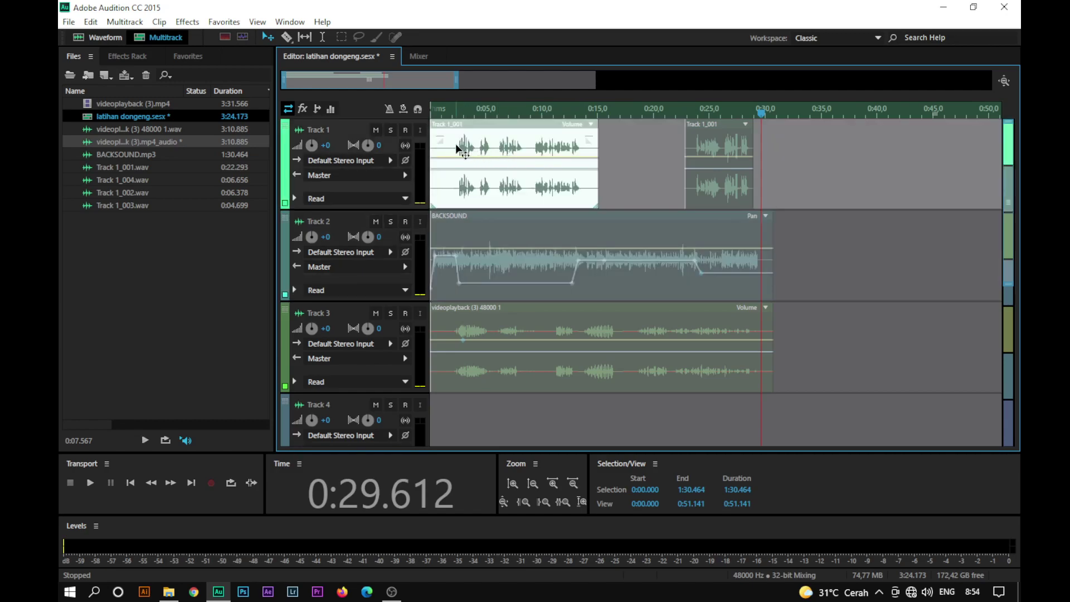
double_click(541, 153)
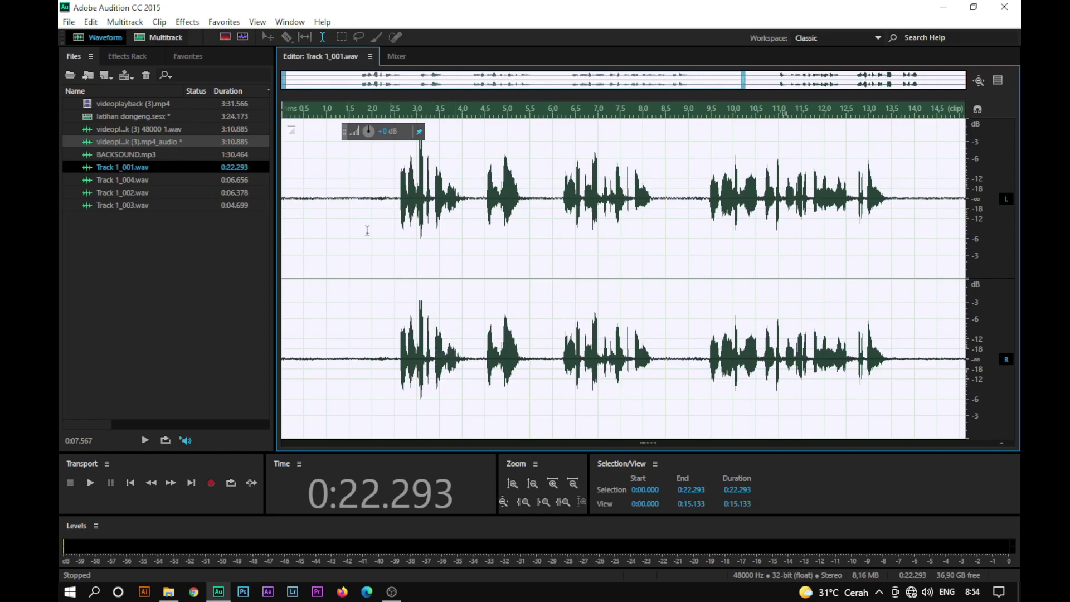
click(162, 37)
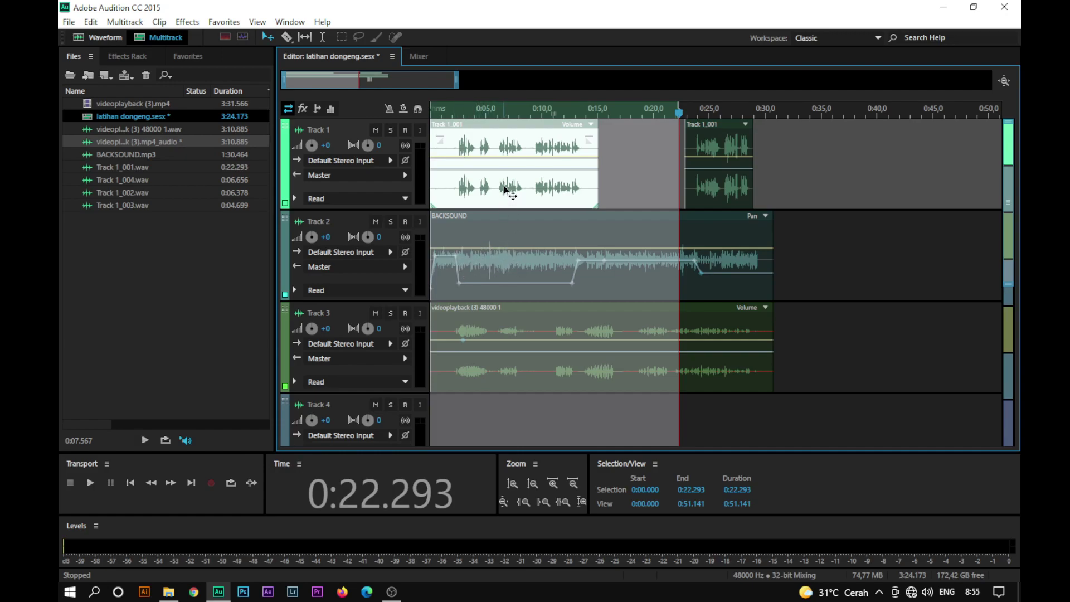
double_click(501, 144)
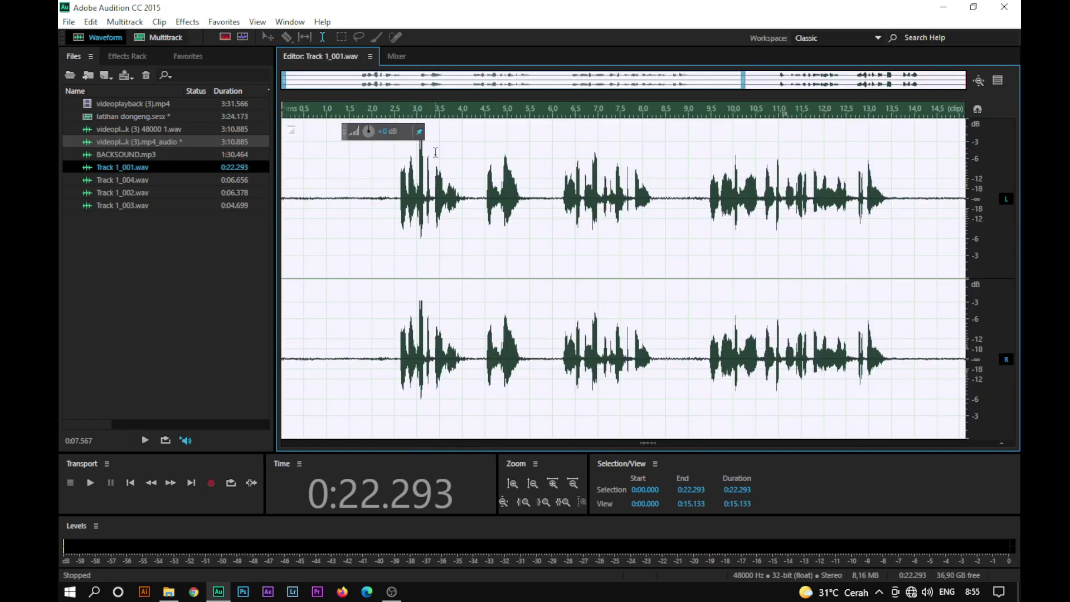
click(161, 40)
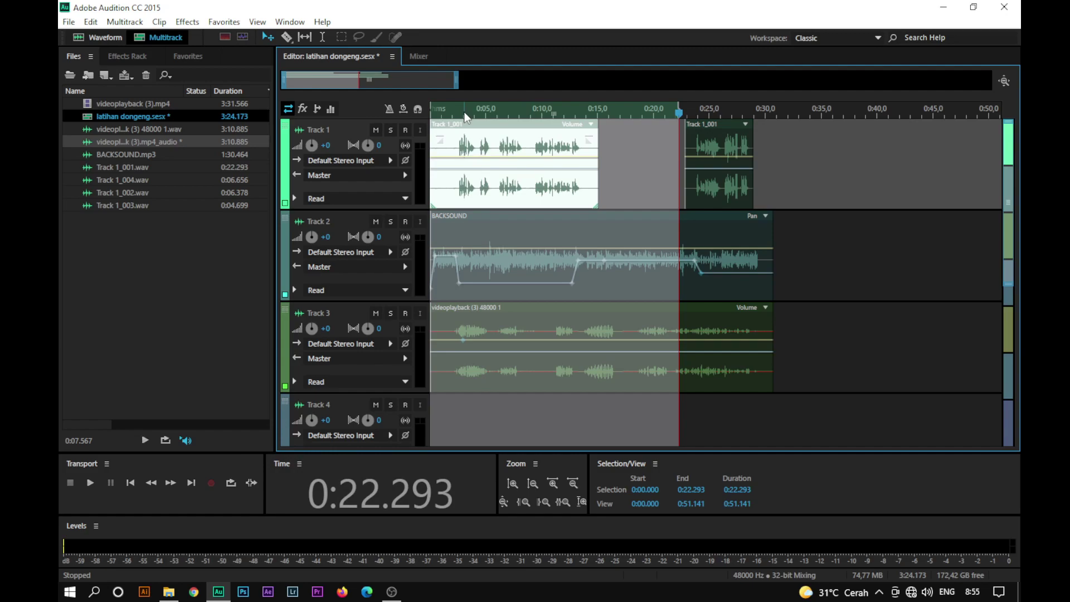
Extend the time selection over the whole mix, from the session start to 0:30.685 at the end of the backsound.
key(space)
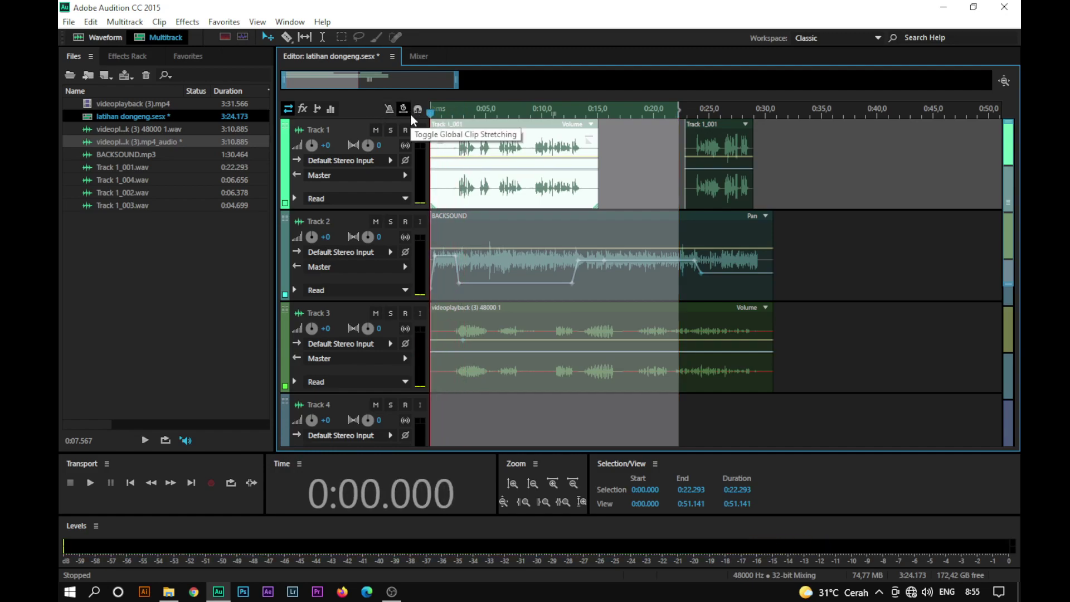
drag(754, 109, 774, 114)
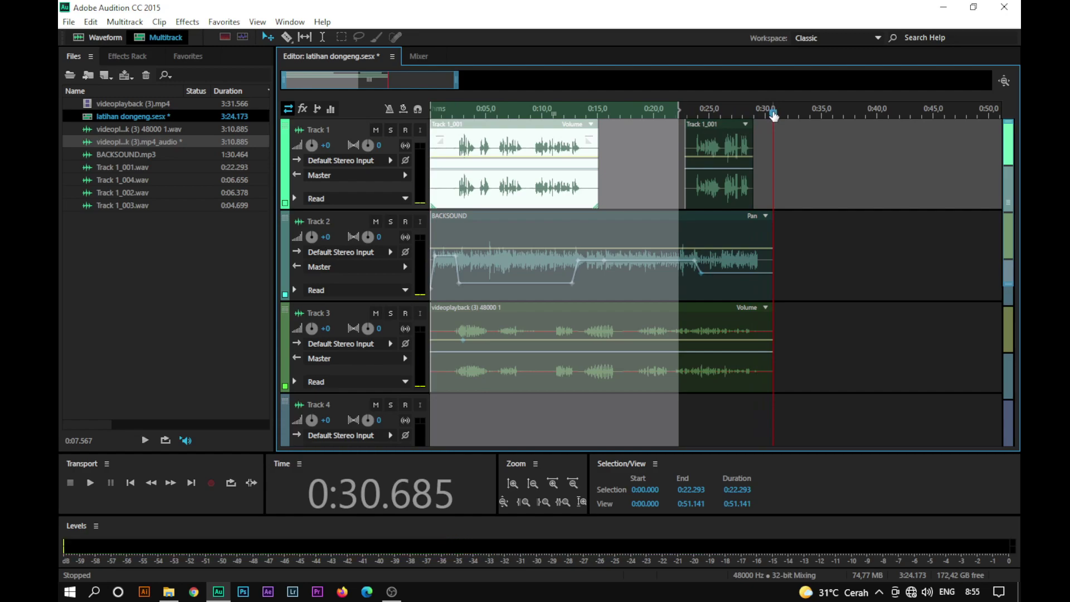
shift+click(774, 114)
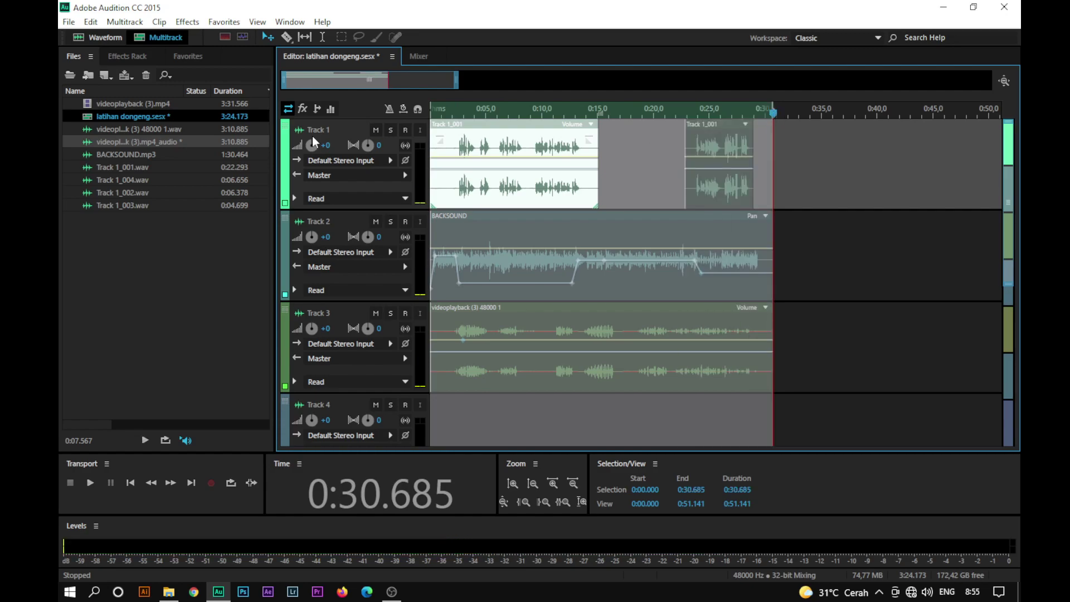
Export a multitrack mixdown of the entire session as latihan dongeng_mixdown.mp3, in MP3 format at 192 Kbps CBR.
click(72, 23)
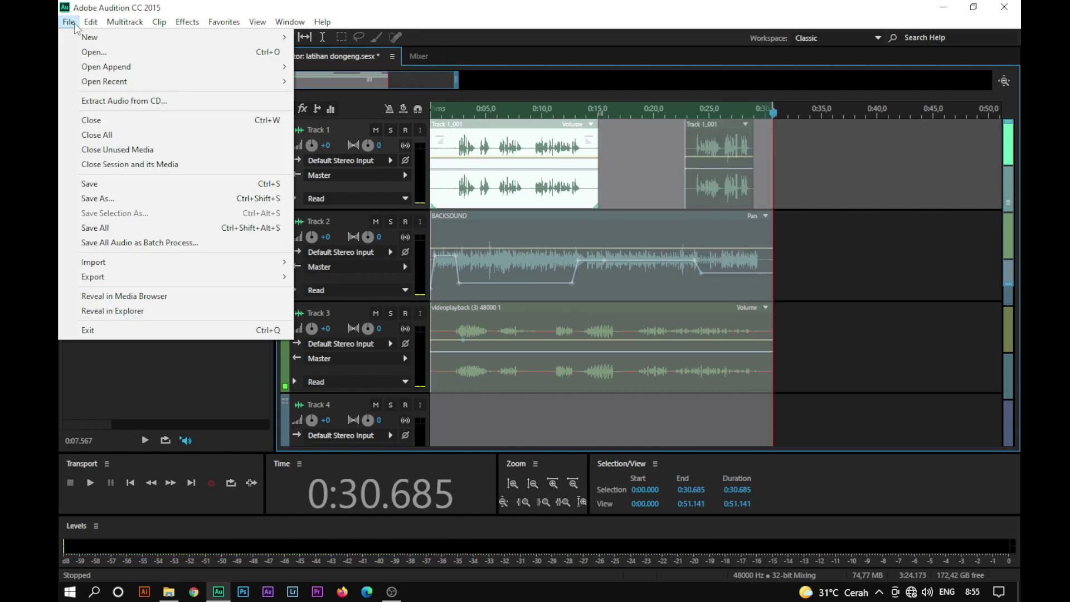
mouse_move(121, 279)
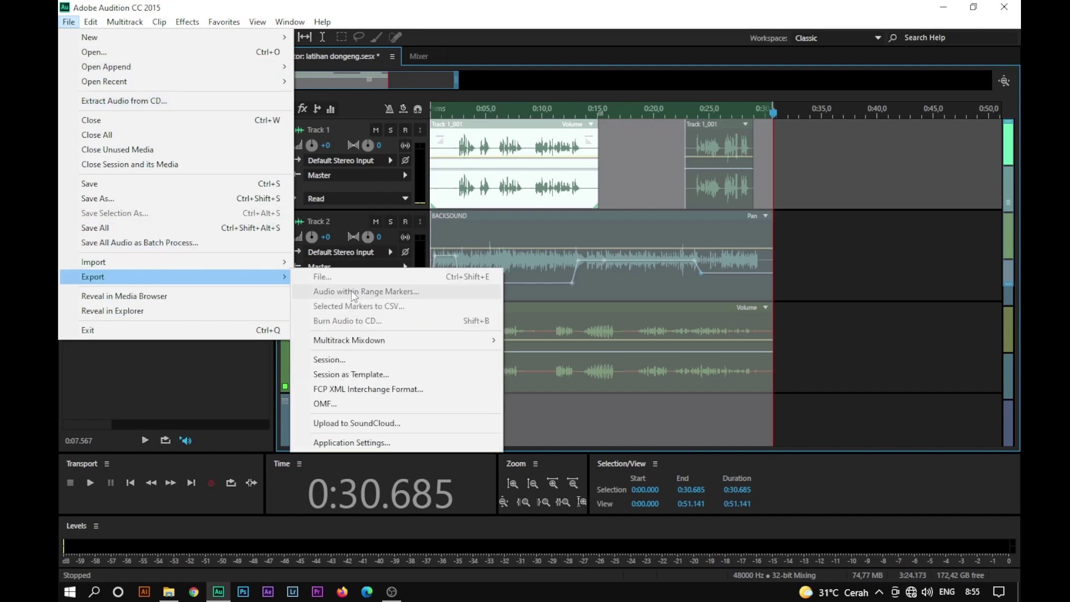
mouse_move(368, 343)
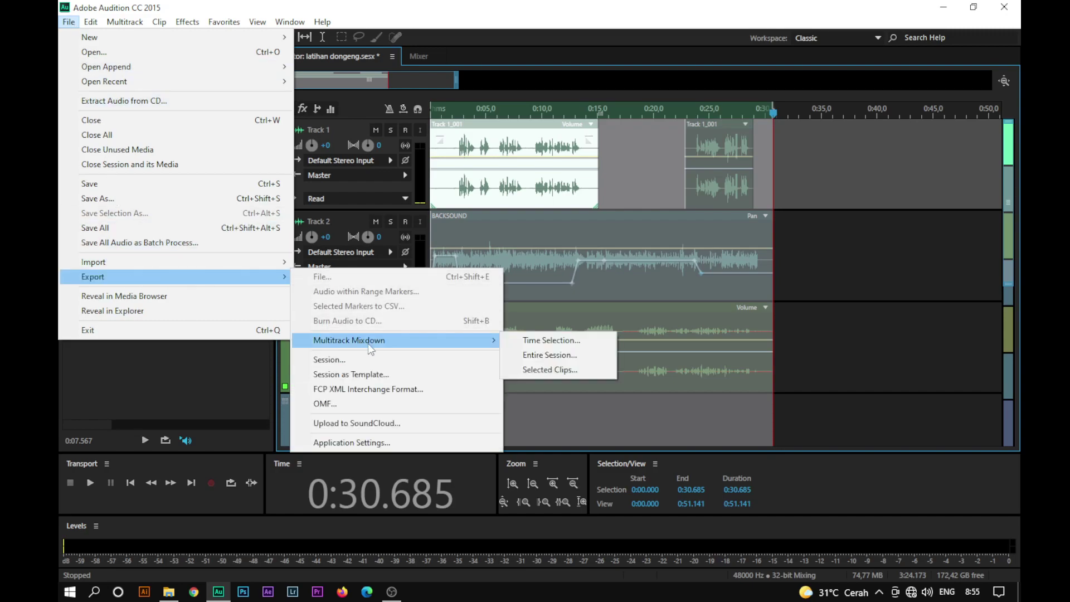
click(556, 358)
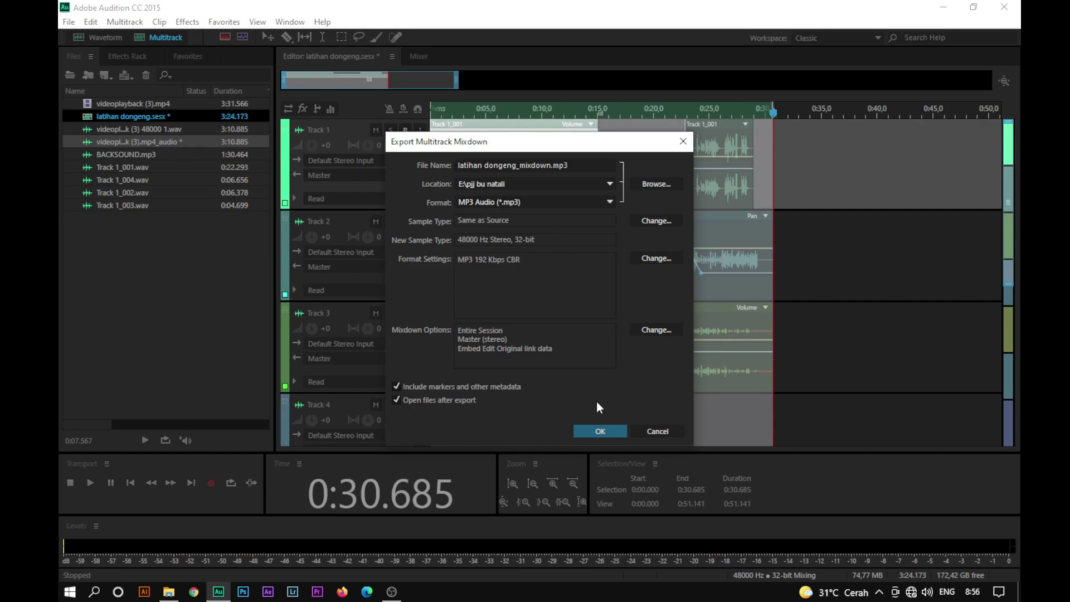
click(607, 429)
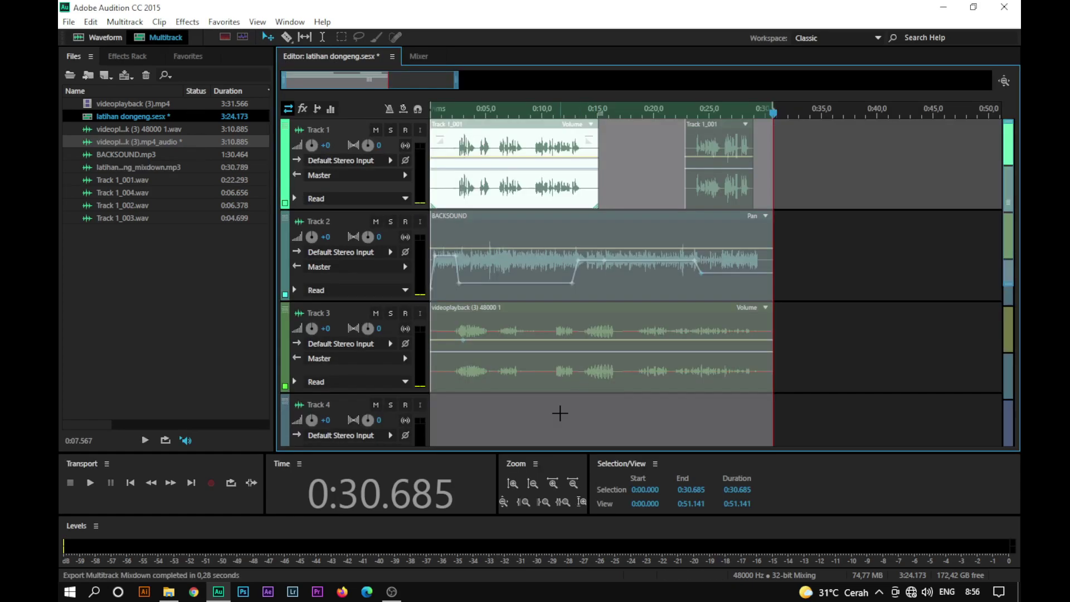
Switch to File Explorer and open the mixdown's export folder on the DATA 1TB (E:) drive.
click(170, 593)
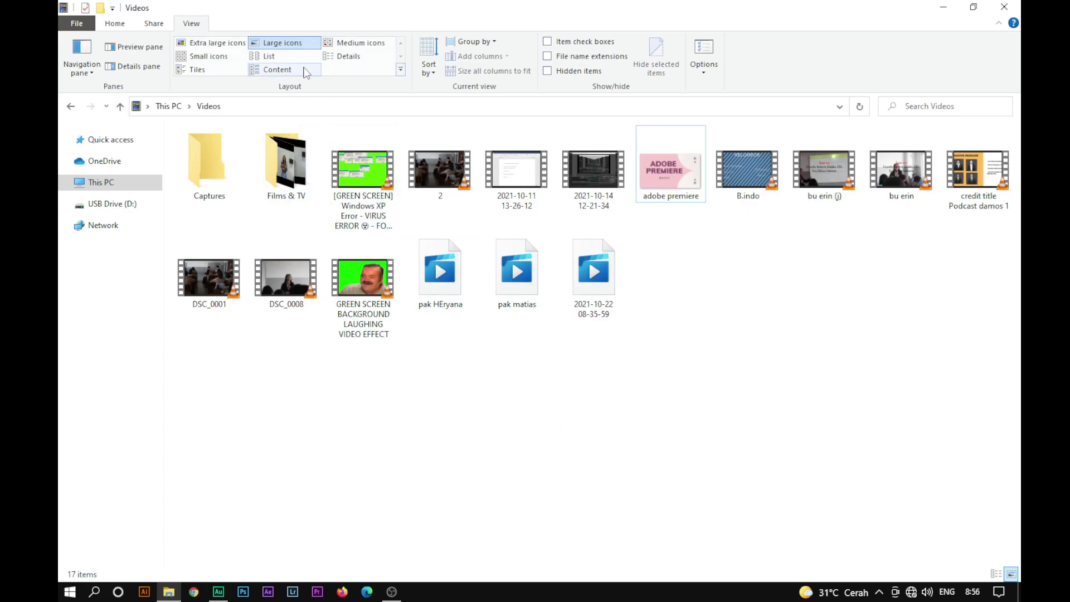
click(120, 186)
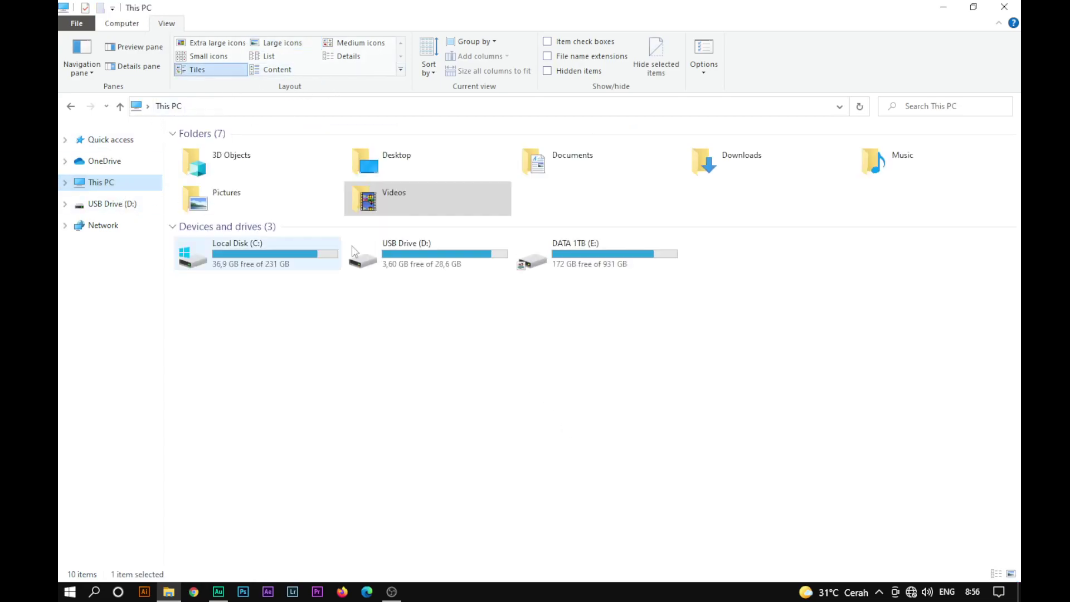
double_click(575, 259)
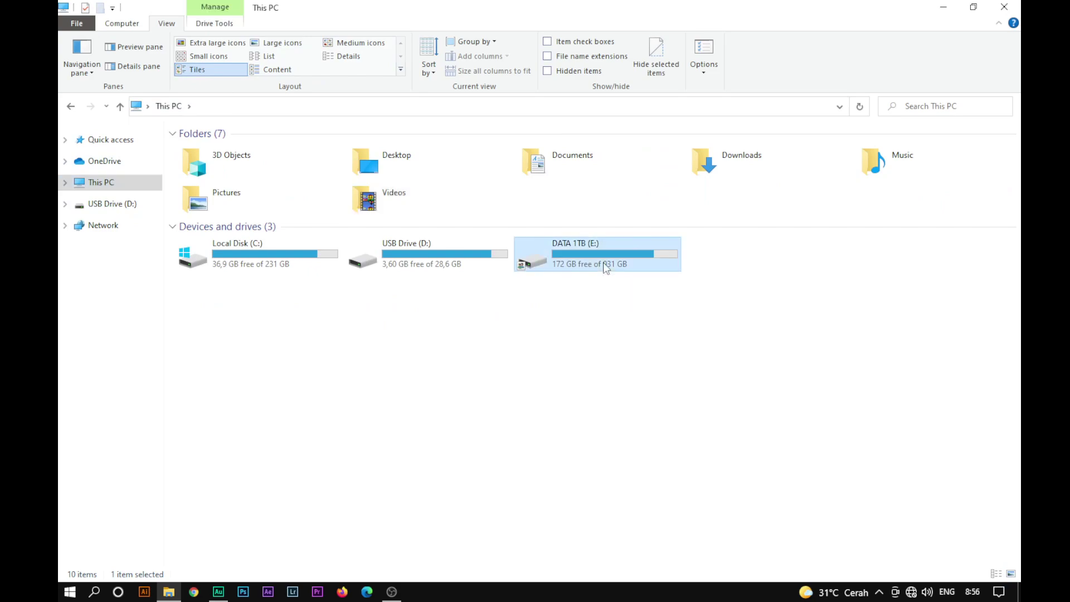
double_click(296, 266)
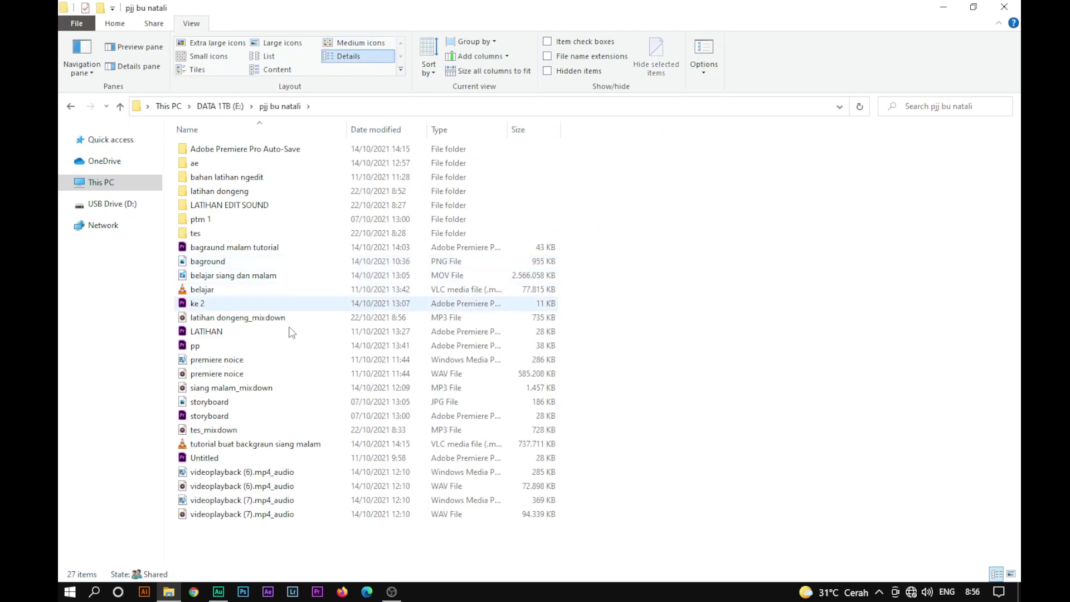
Play the exported latihan dongeng_mixdown file in Groove Music, close the player and return to Adobe Audition.
double_click(232, 319)
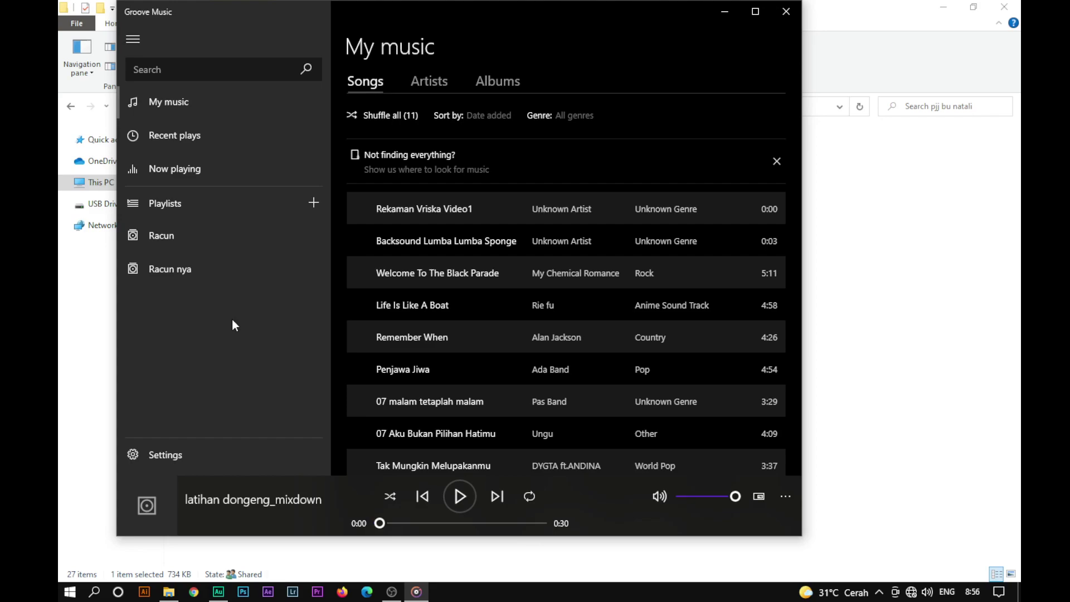
click(786, 11)
click(943, 7)
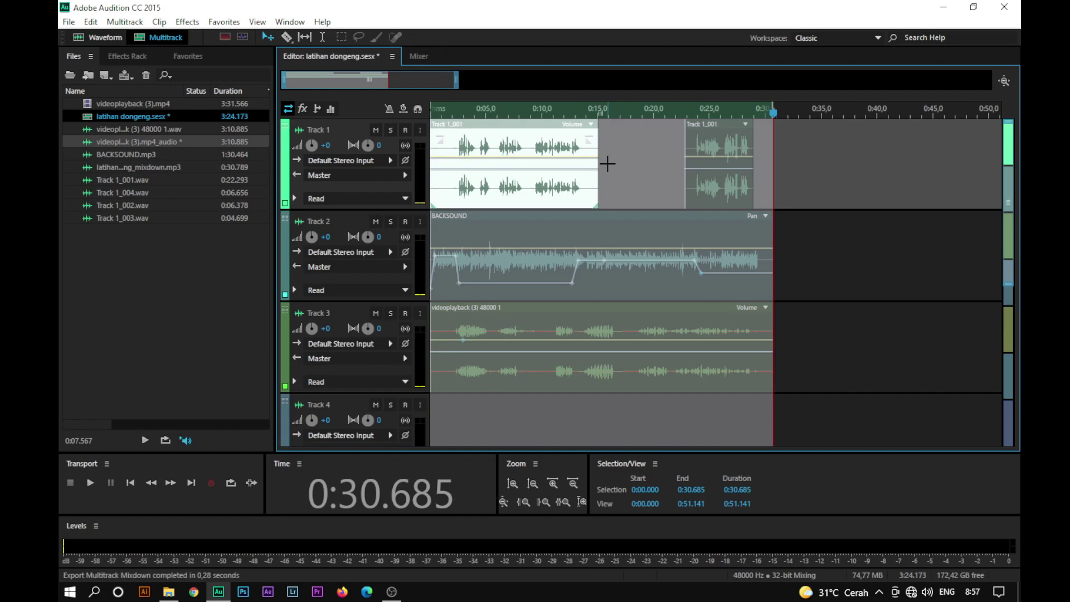
click(393, 592)
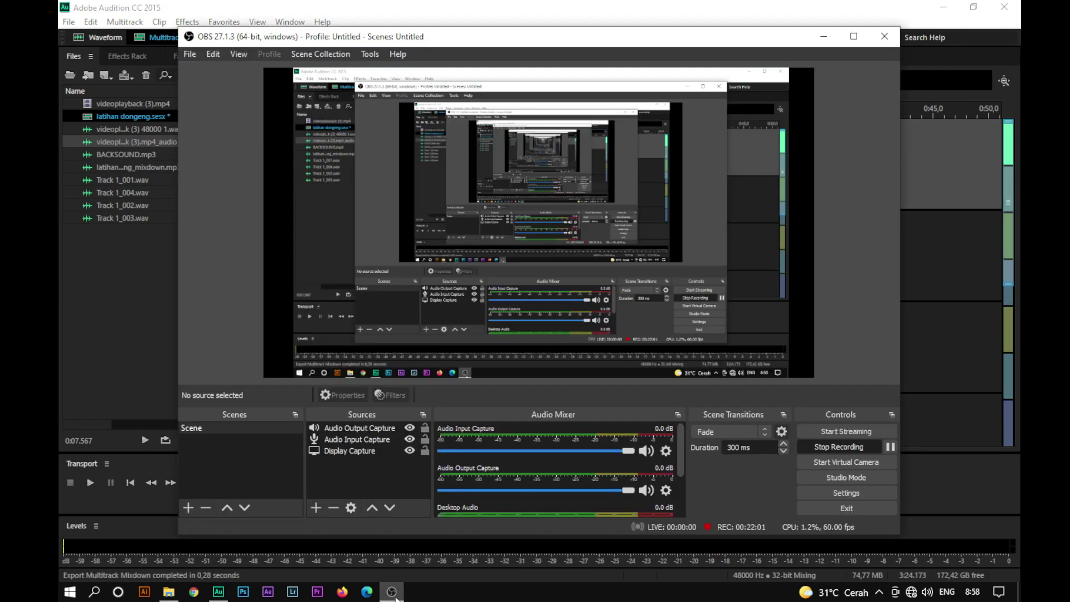